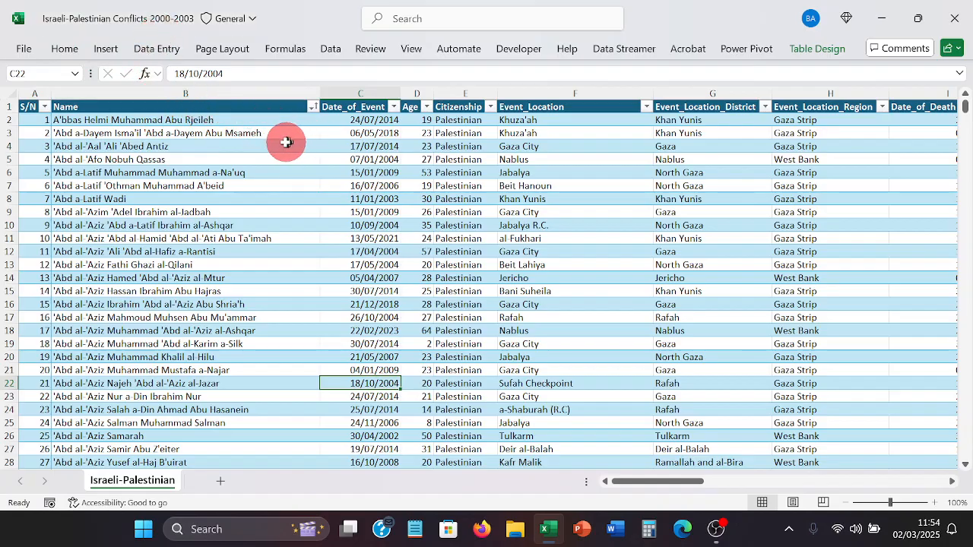
Insert a PivotTable based on Table1, placed on a new worksheet.
click(247, 160)
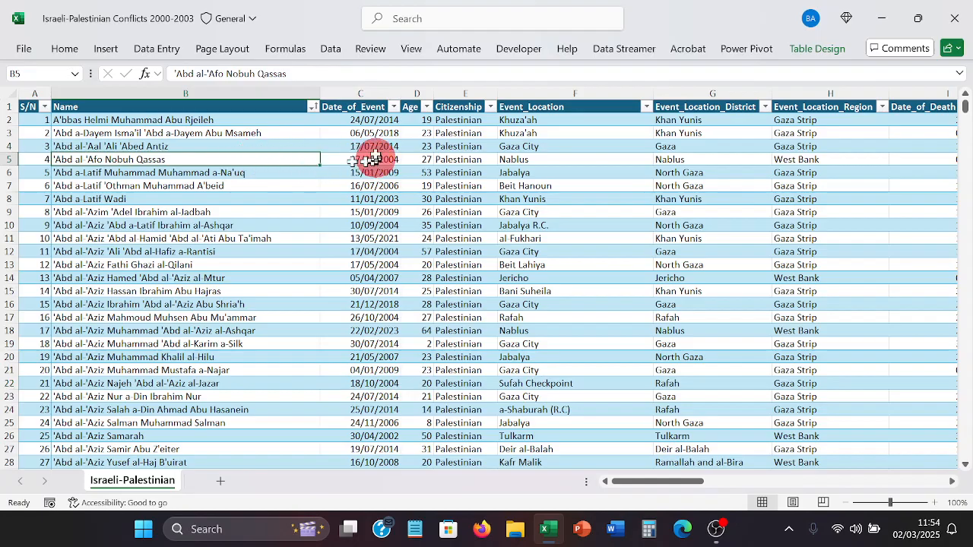
click(110, 49)
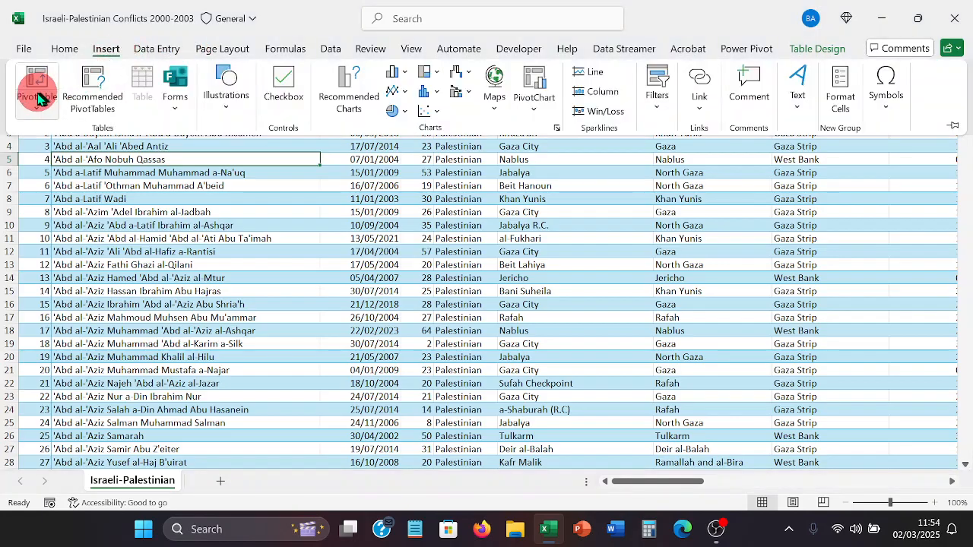
click(38, 95)
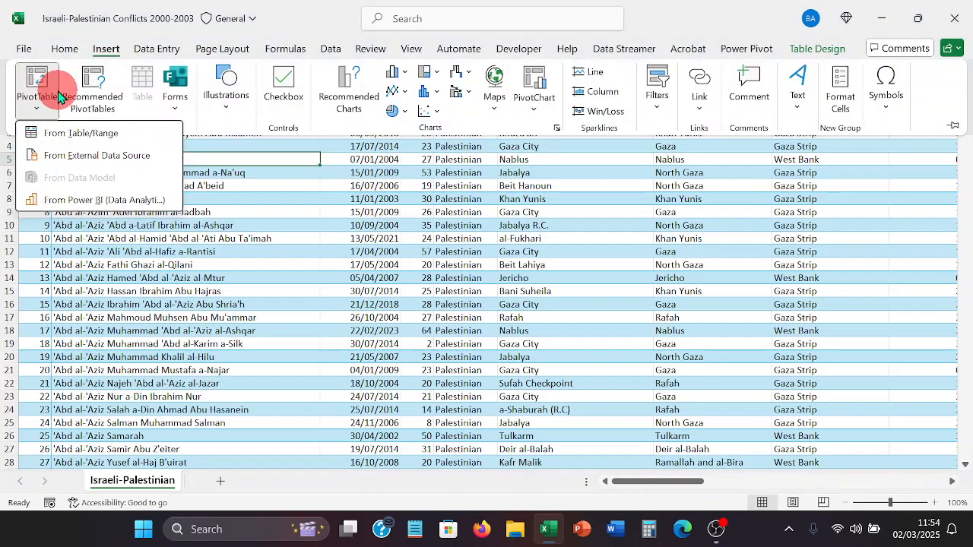
click(39, 78)
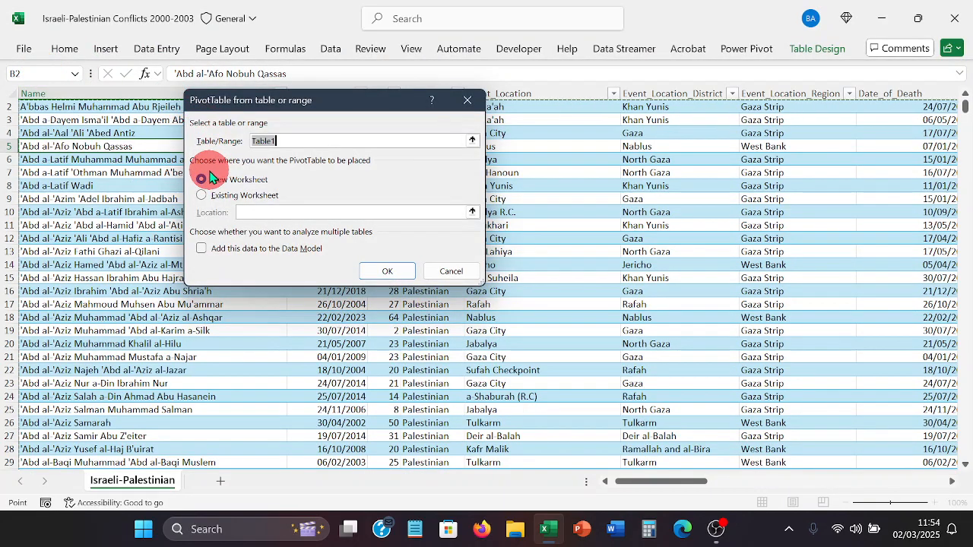
click(380, 271)
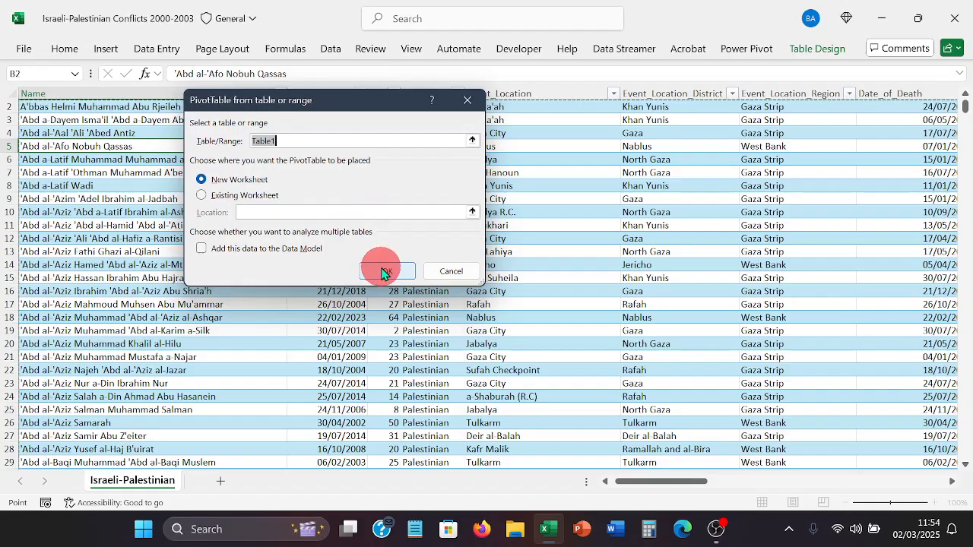
click(369, 259)
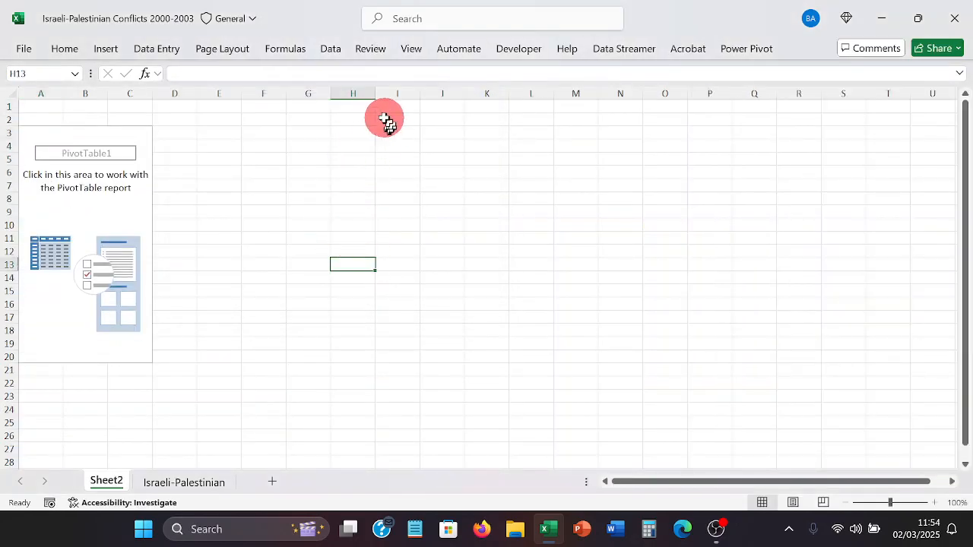
Turn off the gridlines on the new PivotTable sheet.
click(415, 55)
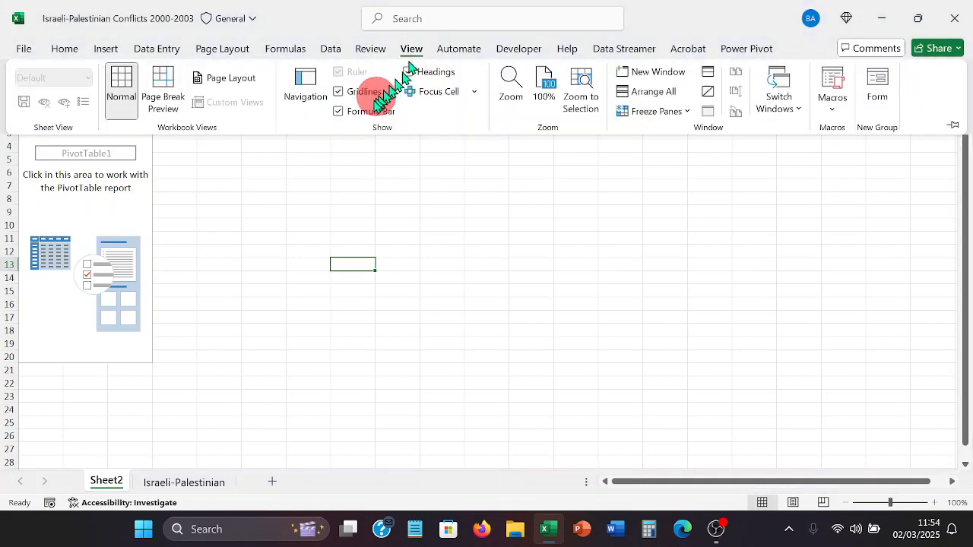
click(339, 93)
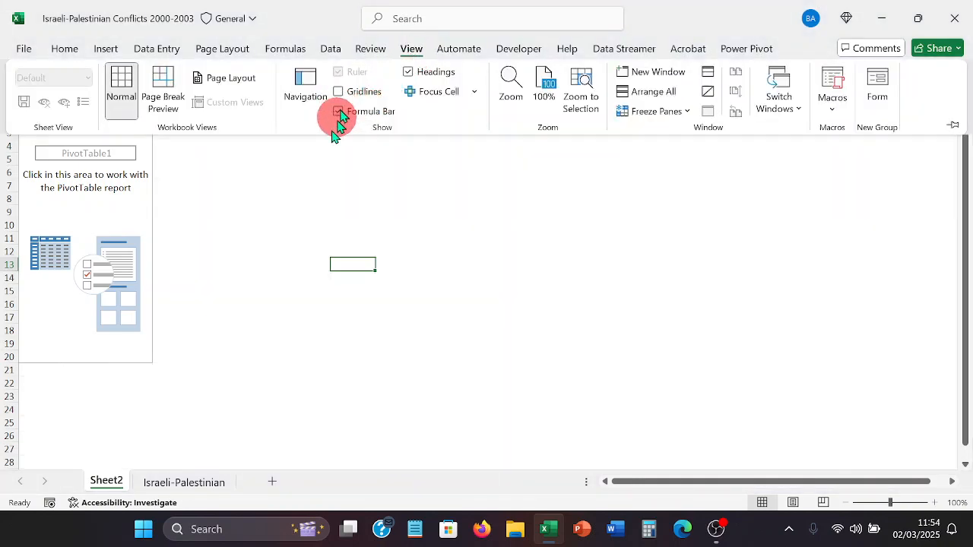
click(322, 166)
Build the PivotTable with Event_Location_Region as rows and the count of Name as values.
click(106, 162)
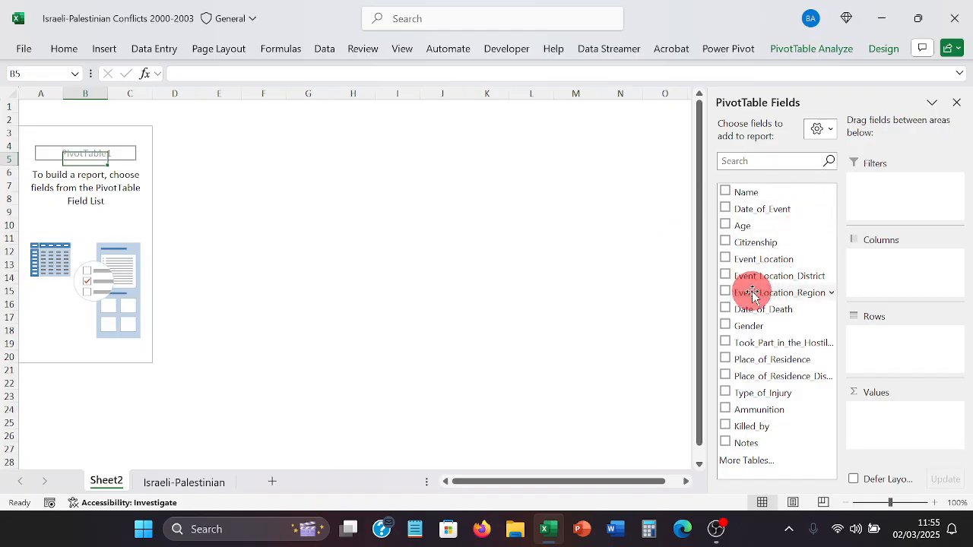
drag(762, 297, 894, 346)
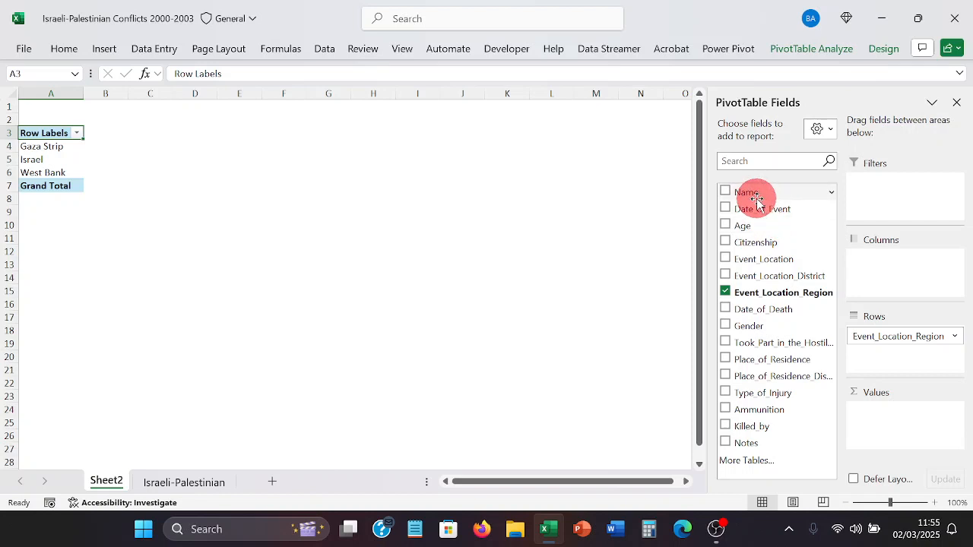
drag(757, 201, 883, 412)
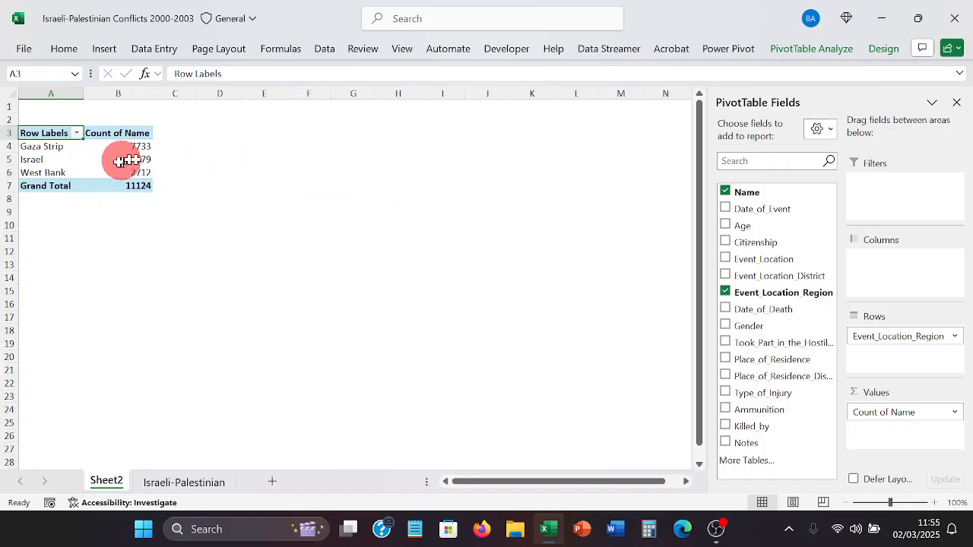
Enter the formula =A4 in cell E4 to link to the first PivotTable row label.
click(258, 134)
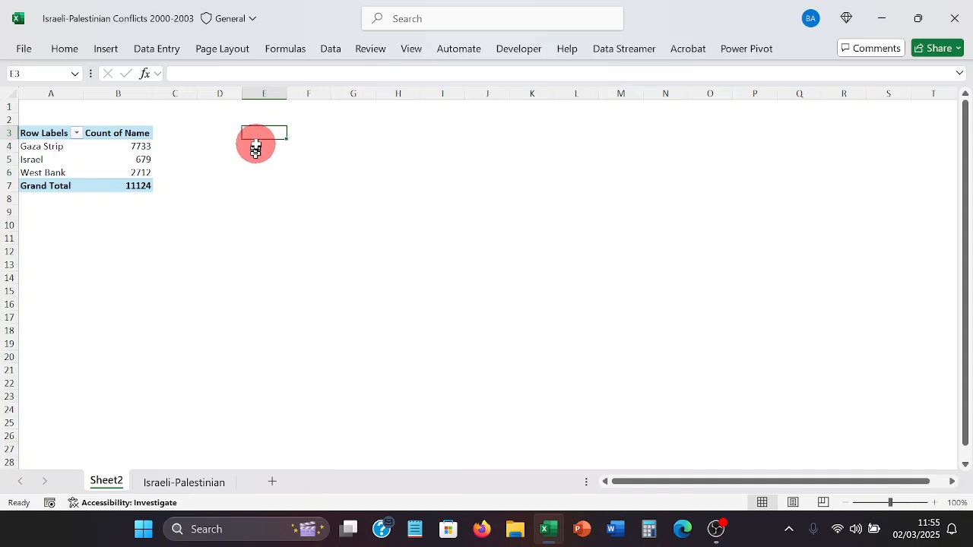
click(257, 145)
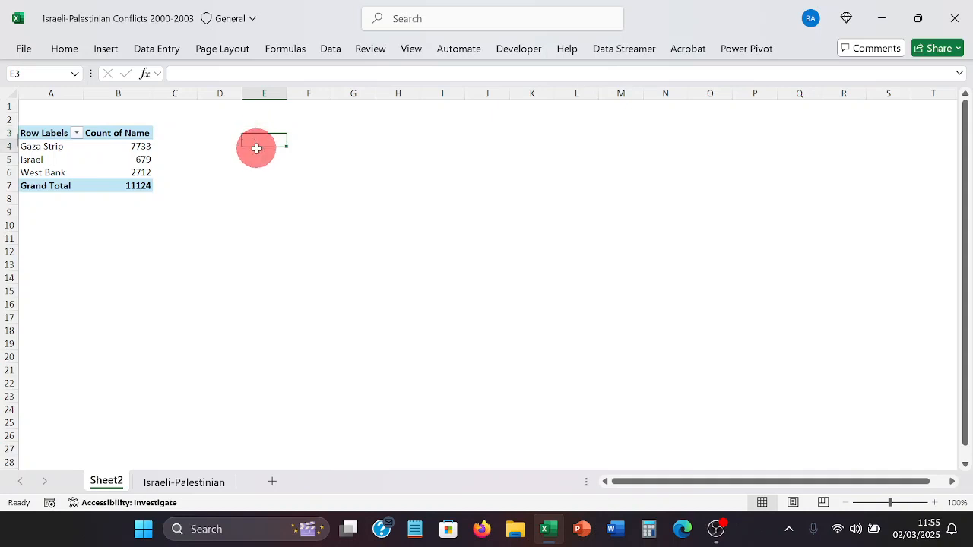
text(=)
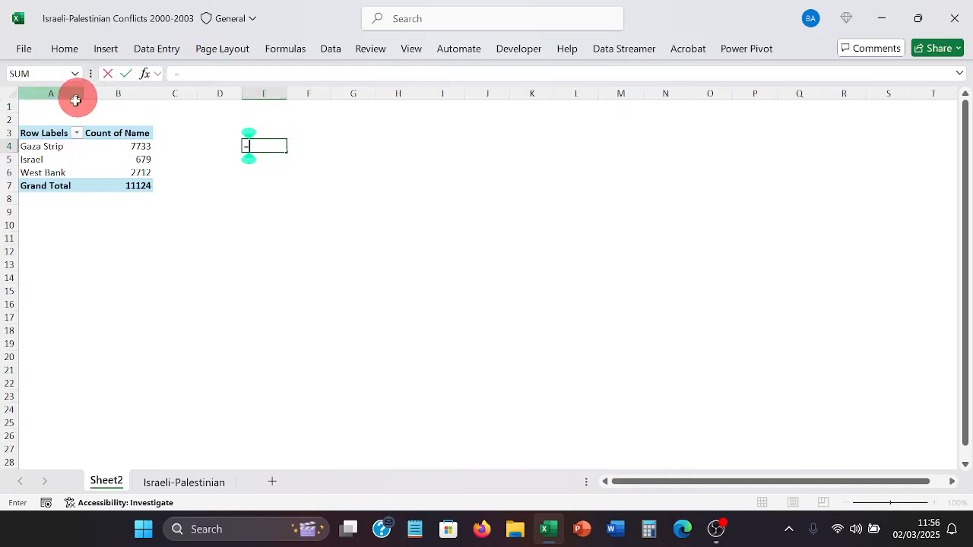
click(44, 146)
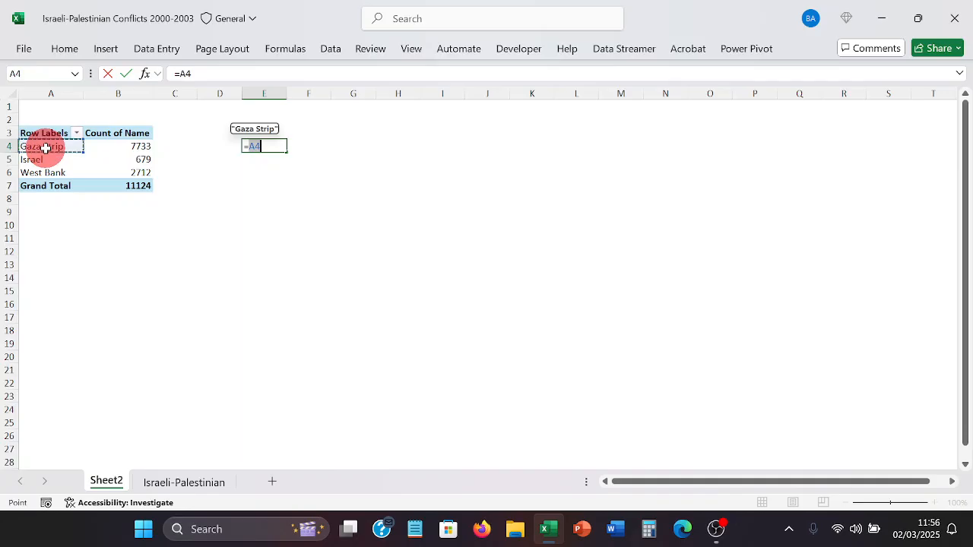
key(Return)
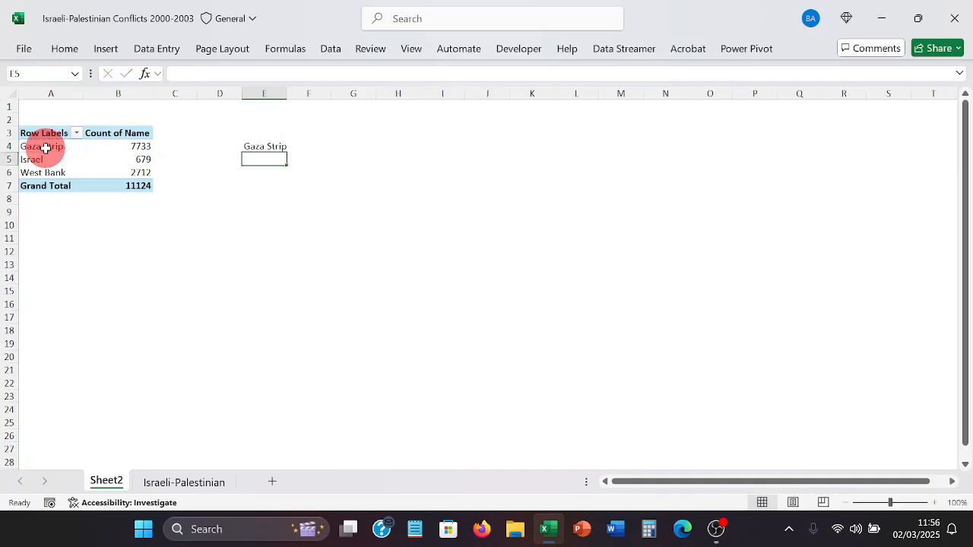
Fill the E4 formula across to column F and down to row 6, and autofit column E.
click(275, 146)
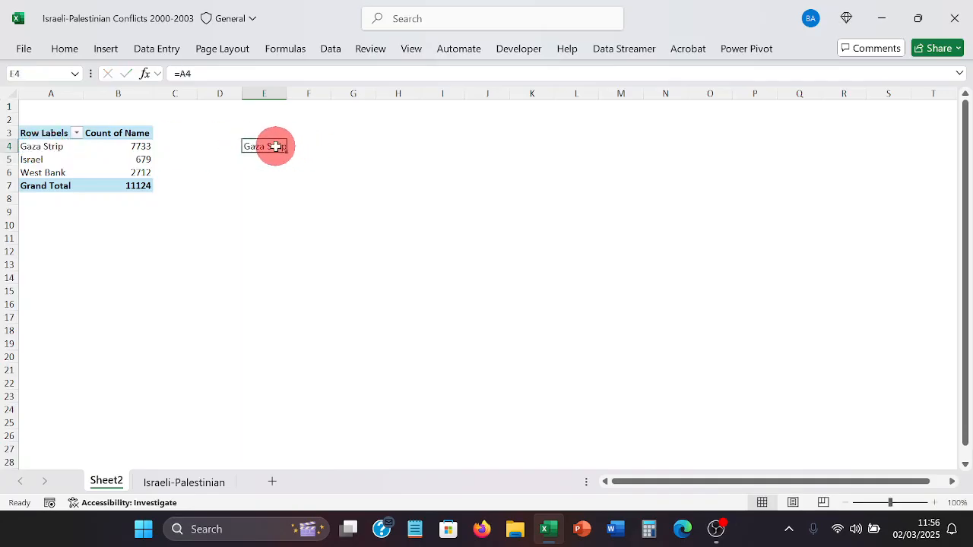
drag(287, 152, 316, 148)
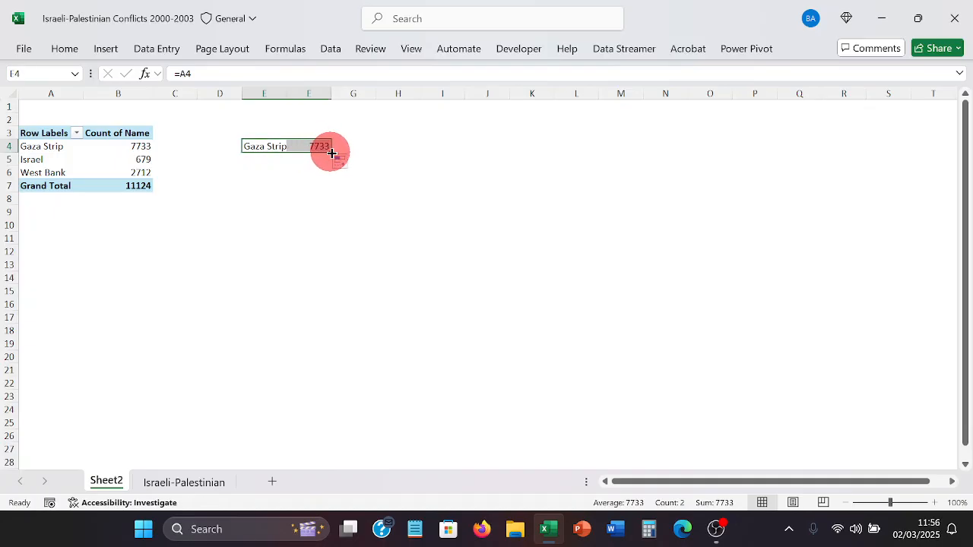
drag(327, 152, 321, 179)
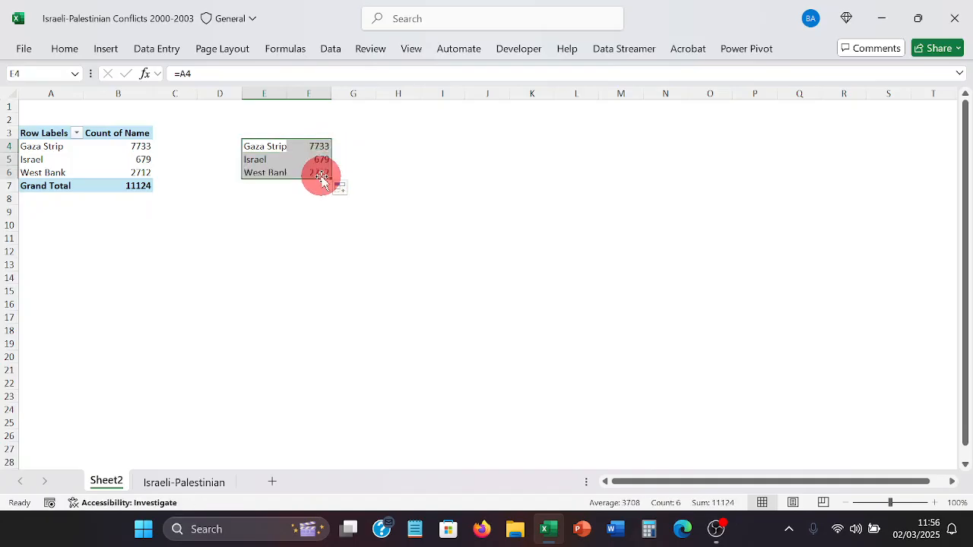
double_click(289, 93)
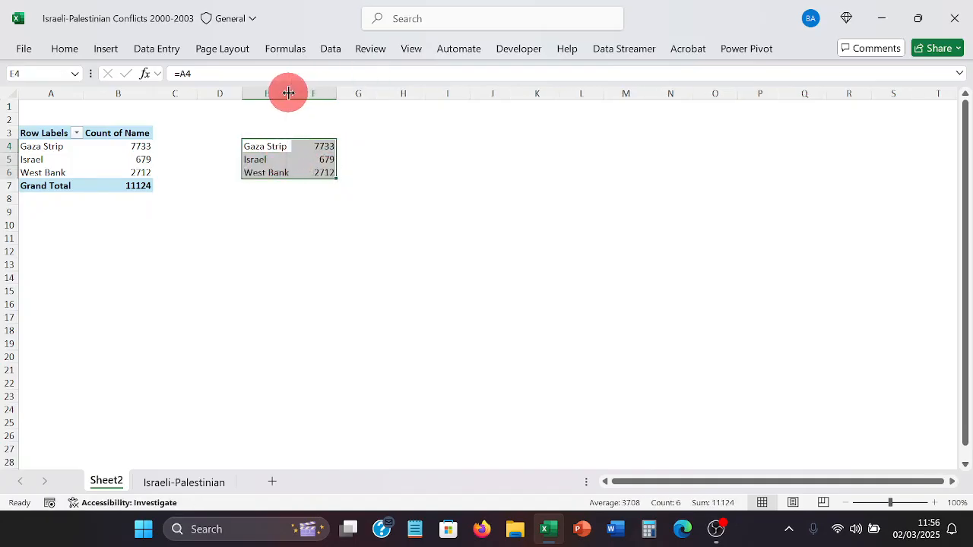
Enter the headers Region in E3 and Victims in F3 above the linked data.
click(257, 133)
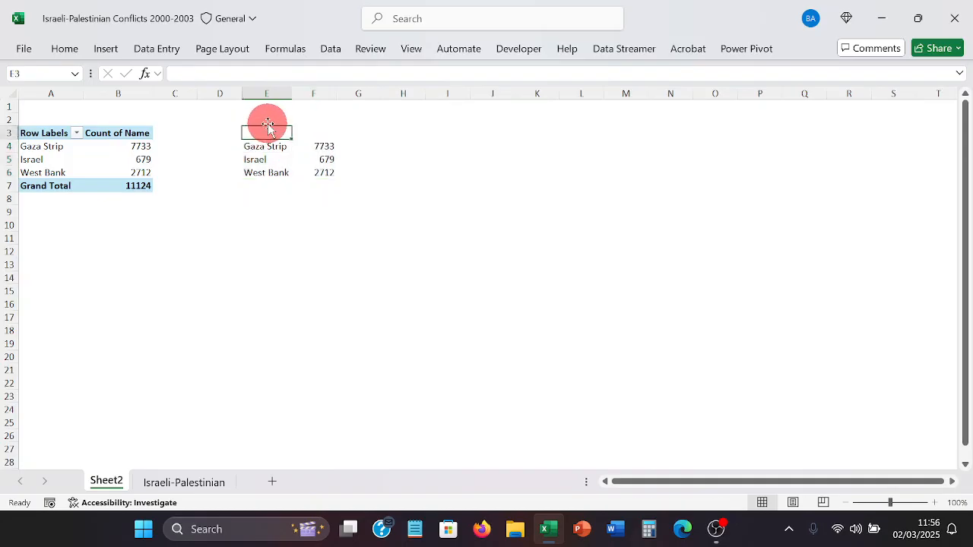
text(Re)
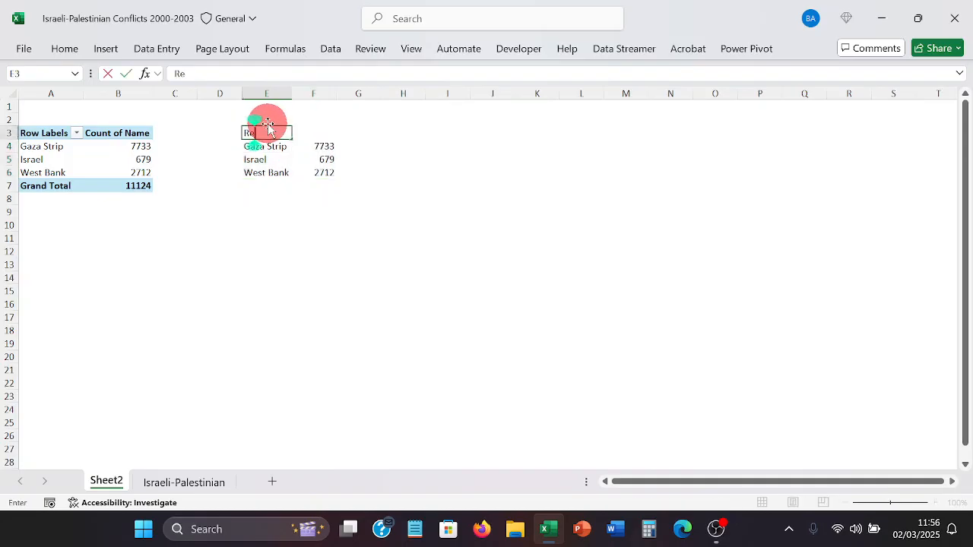
text(gion)
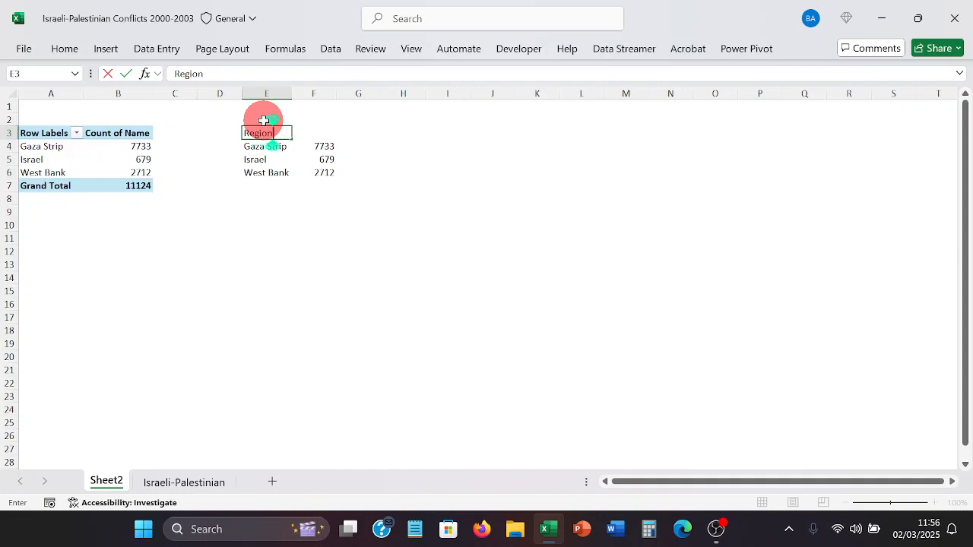
key(Tab)
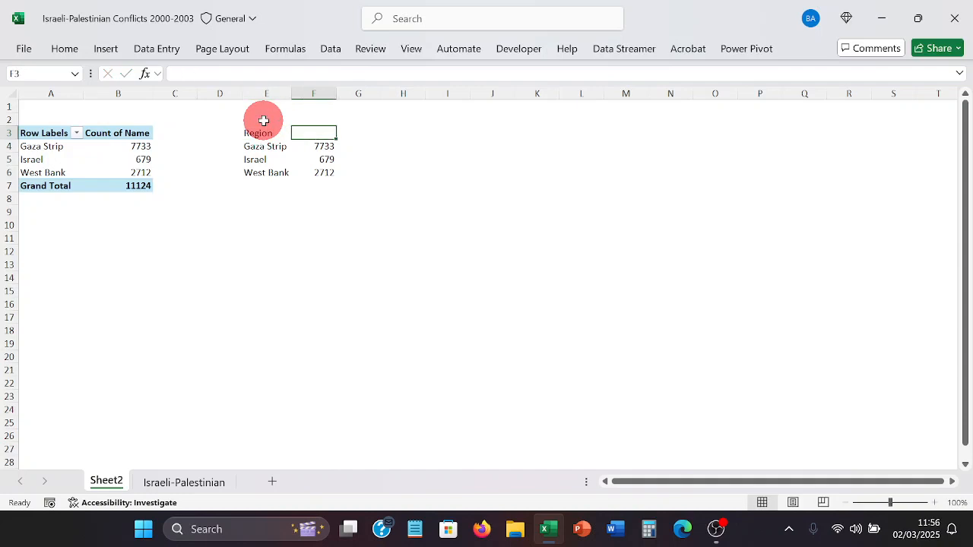
text(Vic)
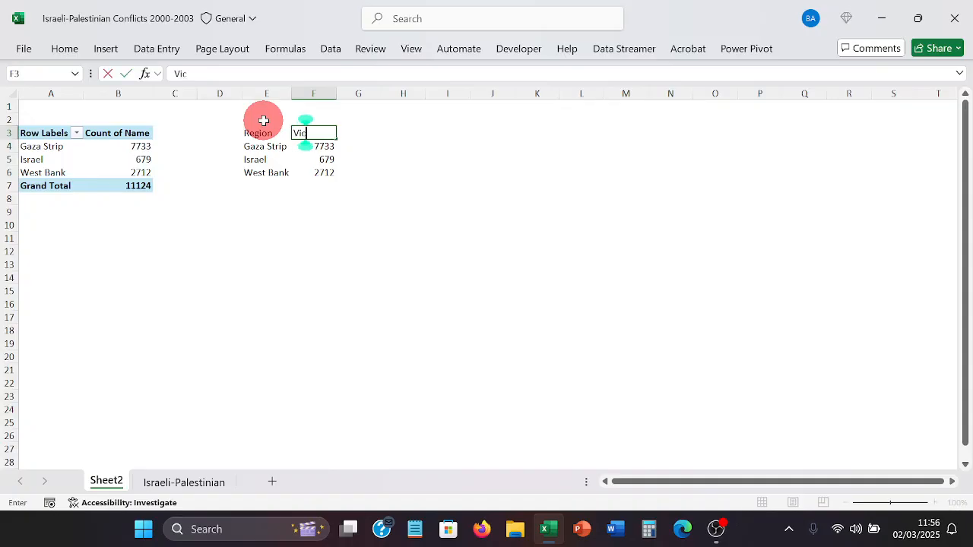
text(tim)
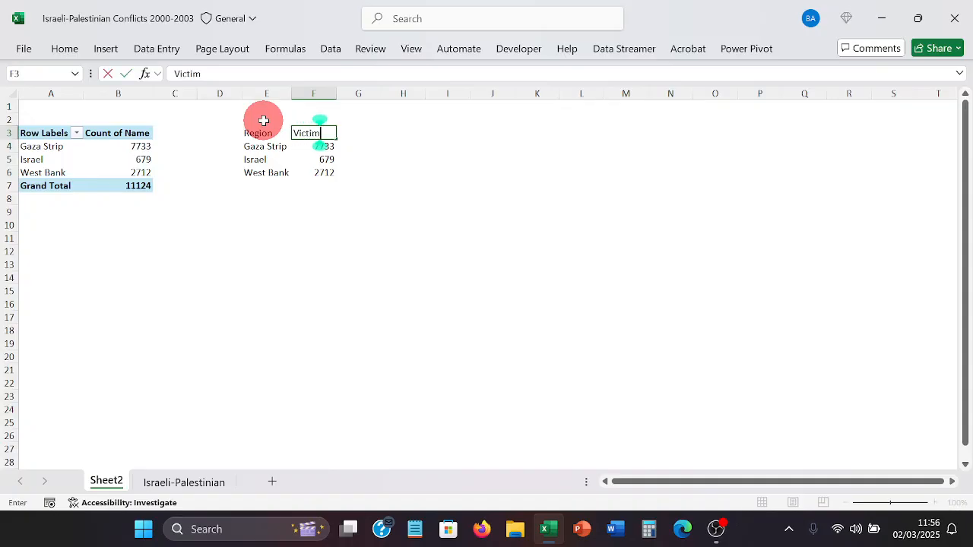
text(s)
click(267, 214)
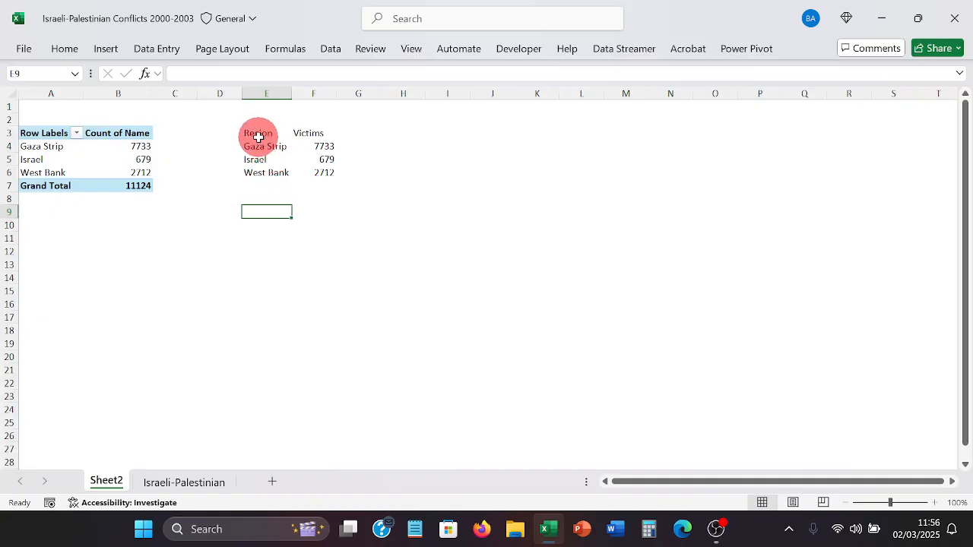
Apply a yellow fill to the header cells E3:F3.
drag(258, 137, 295, 127)
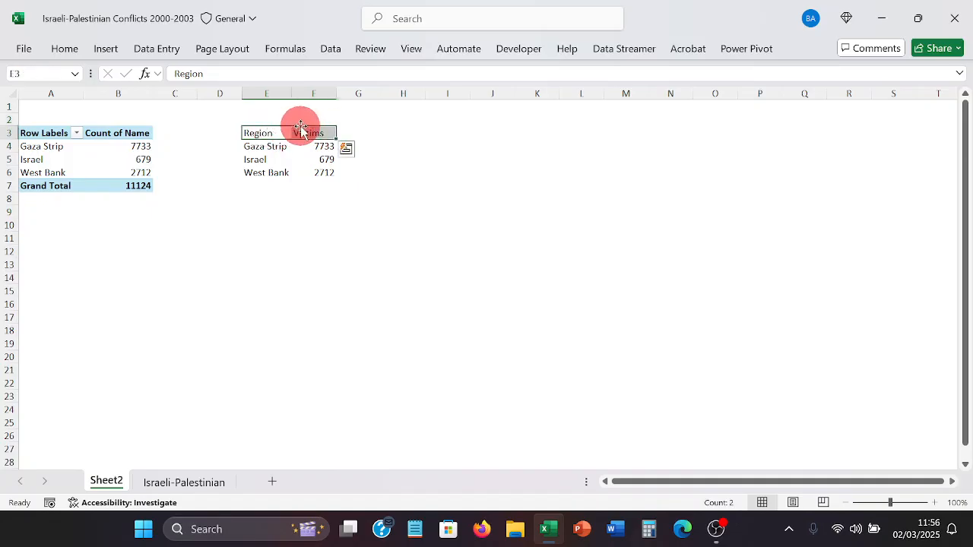
click(80, 54)
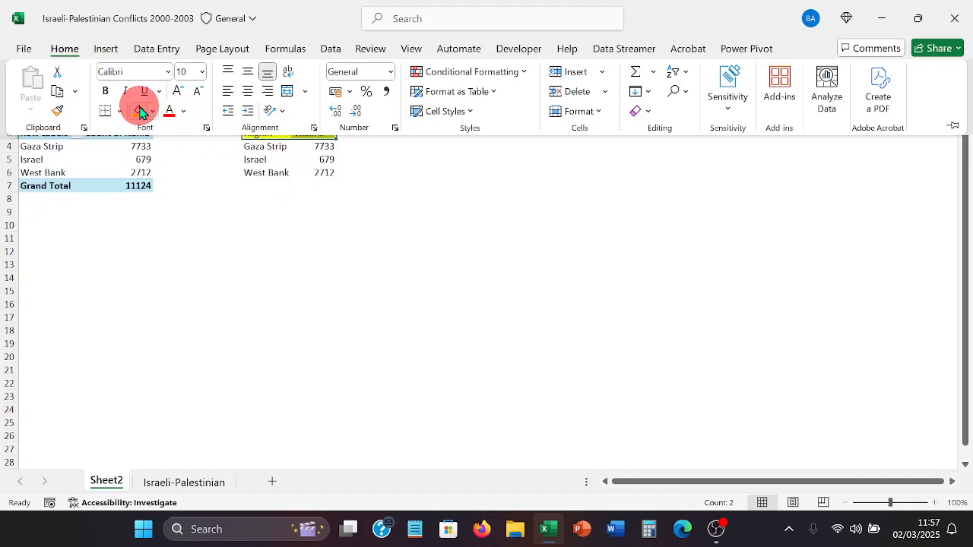
click(210, 145)
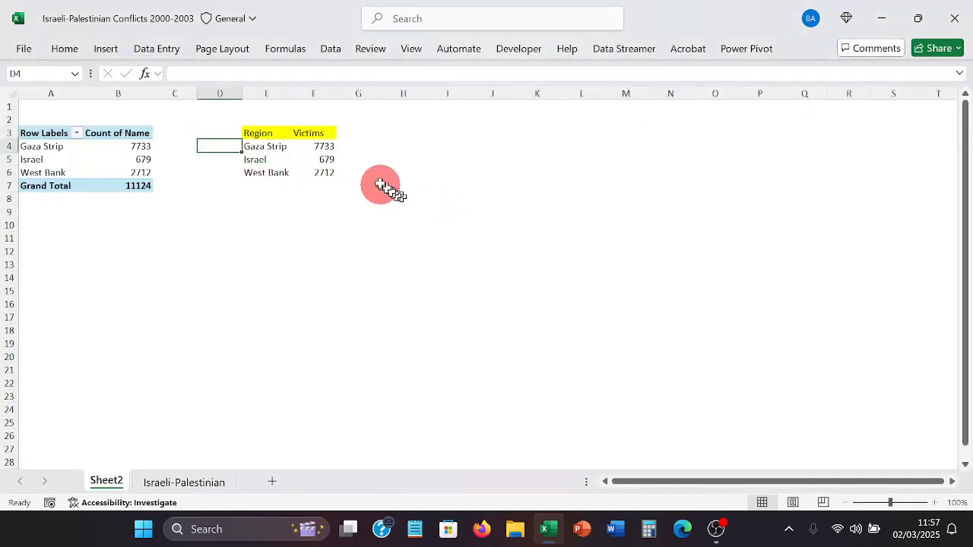
Format the victim counts in F4:F6 with a thousands separator and no decimal places.
click(332, 148)
drag(332, 148, 326, 169)
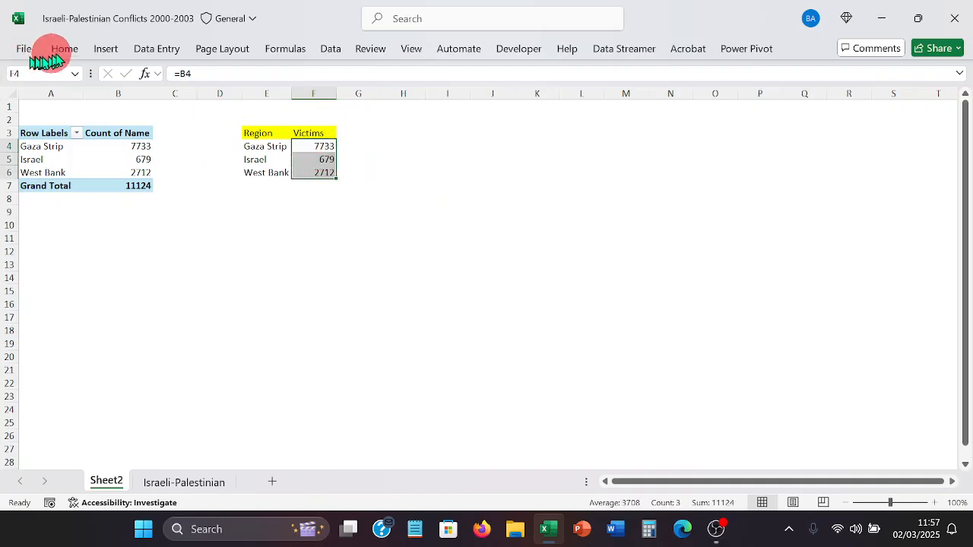
click(65, 48)
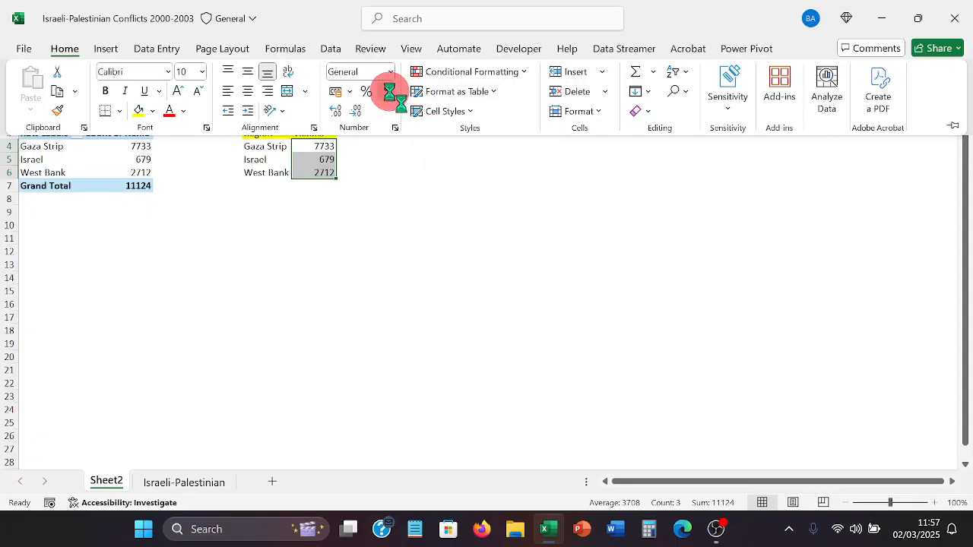
click(389, 92)
click(355, 110)
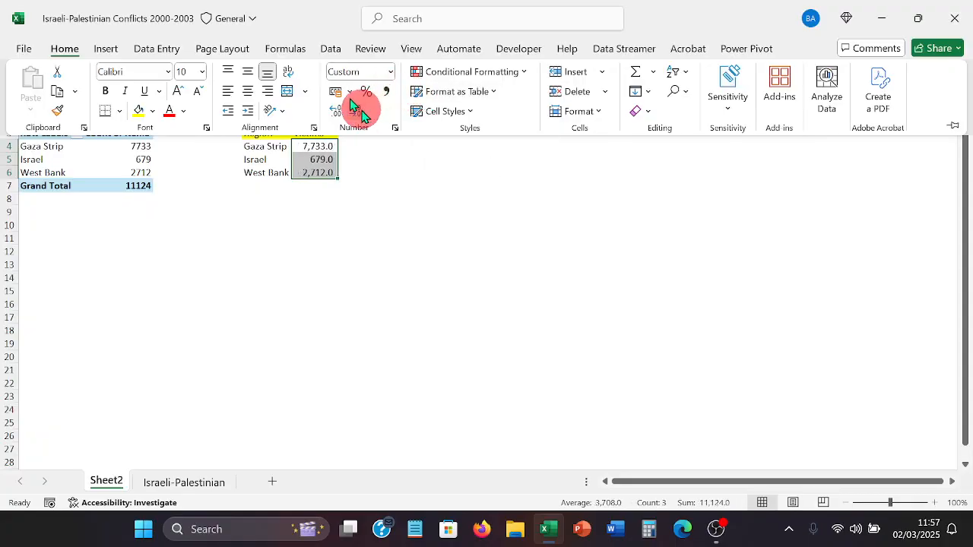
click(373, 197)
double_click(373, 196)
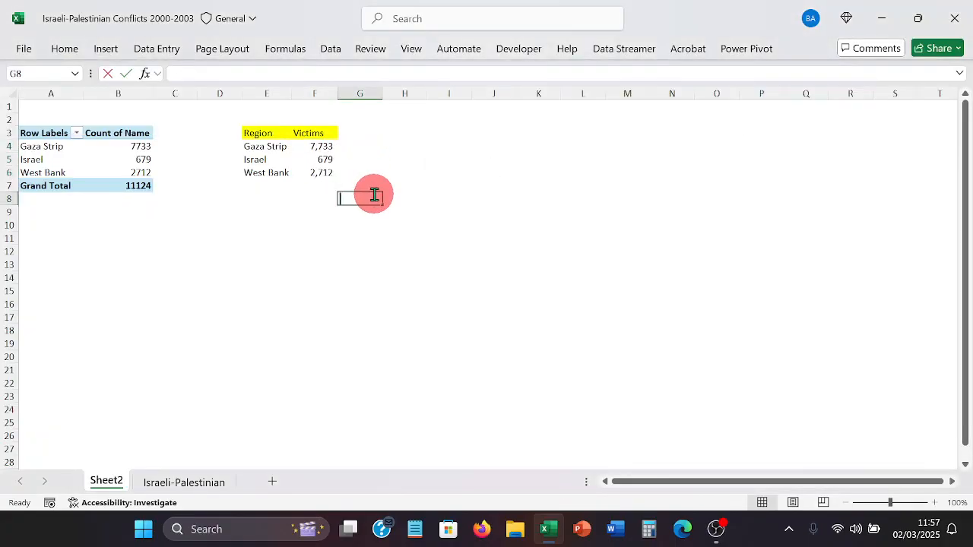
click(320, 223)
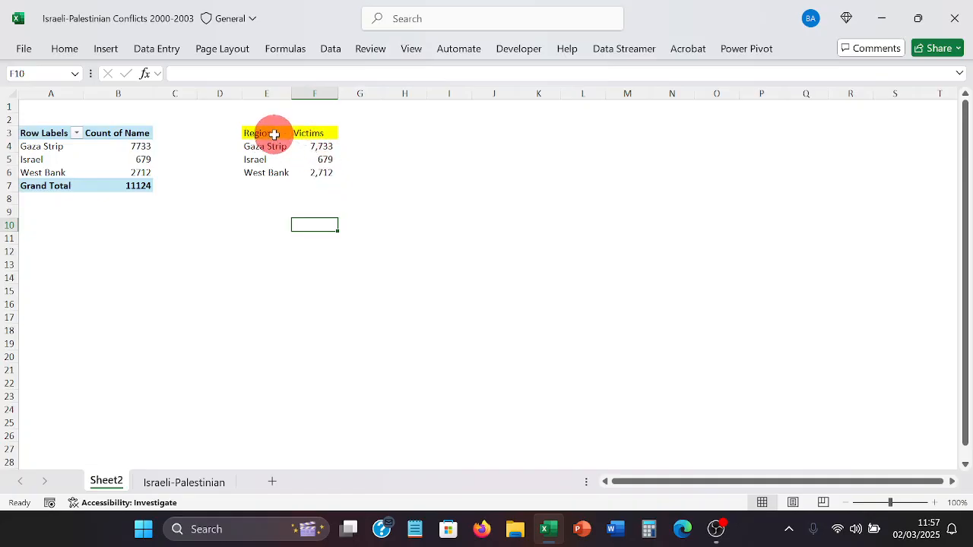
Insert a filled map chart from the Region and Victims table in E3:F6 and place it beside the table.
drag(267, 133, 308, 169)
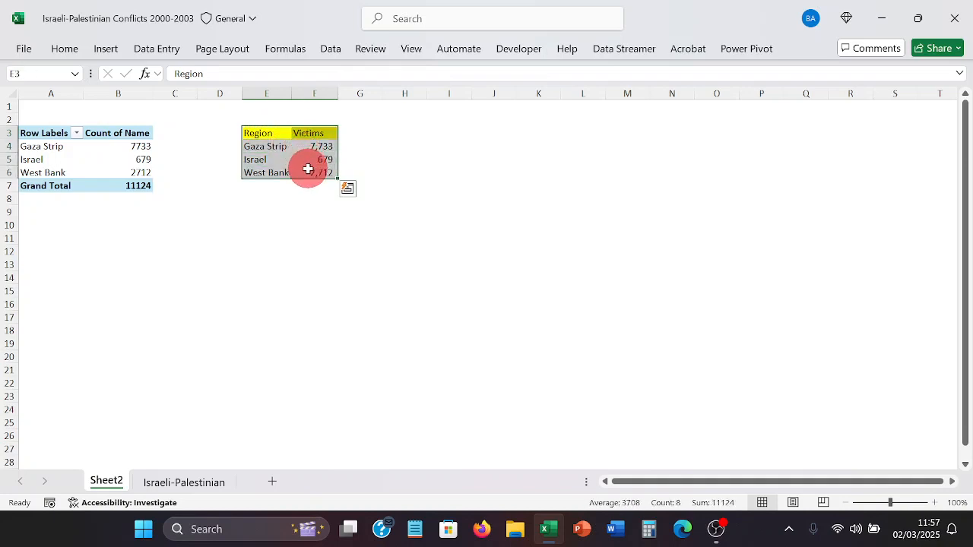
click(107, 50)
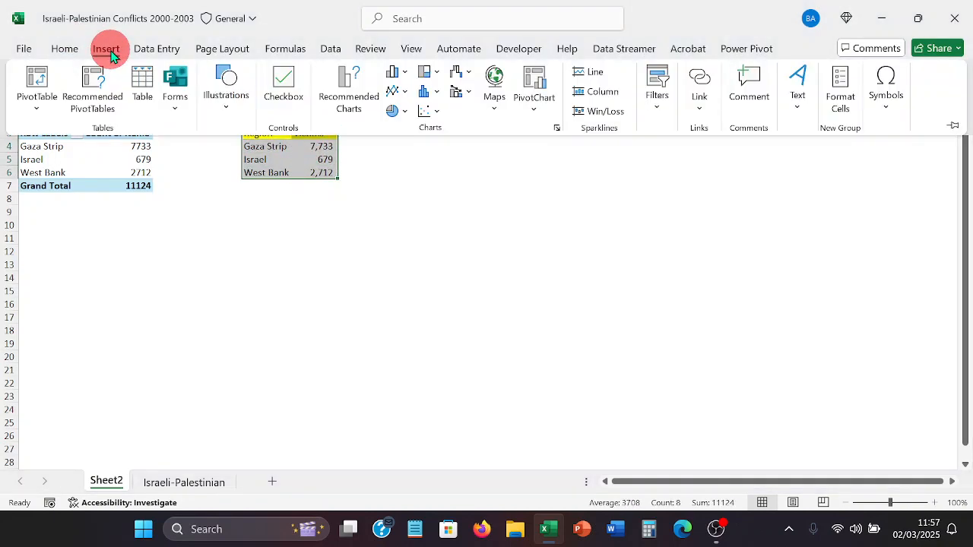
click(486, 104)
click(510, 156)
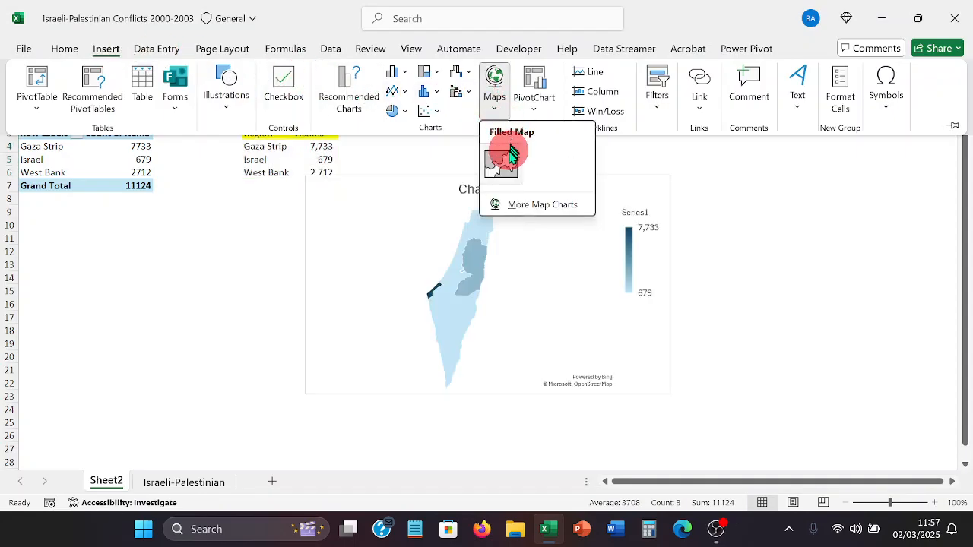
click(508, 156)
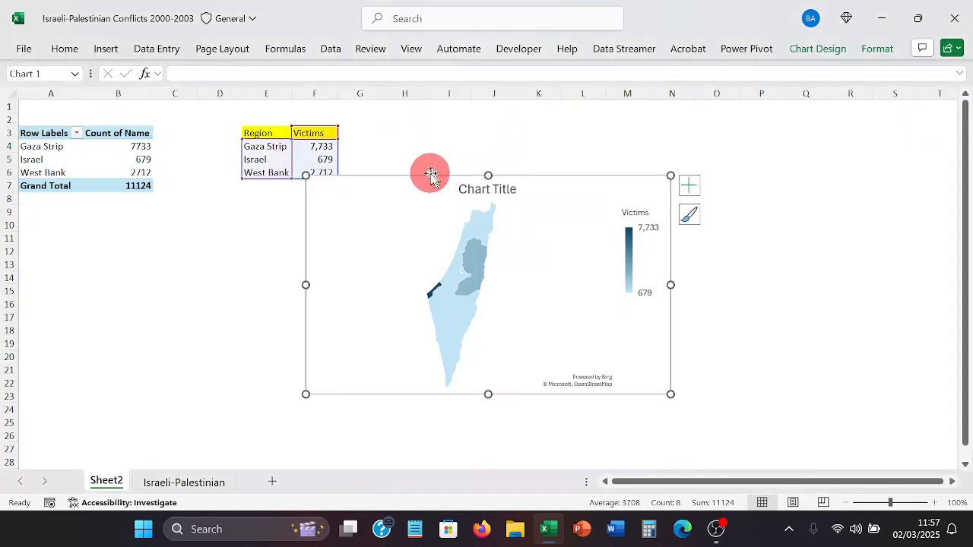
drag(428, 174, 491, 137)
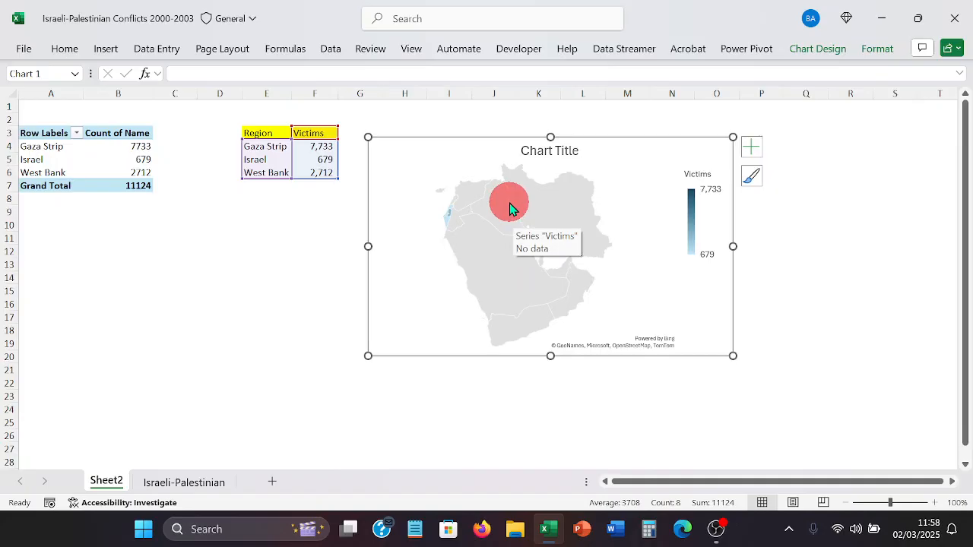
Set the map area of the chart's Victims series to Only regions with data.
key(ctrl+1)
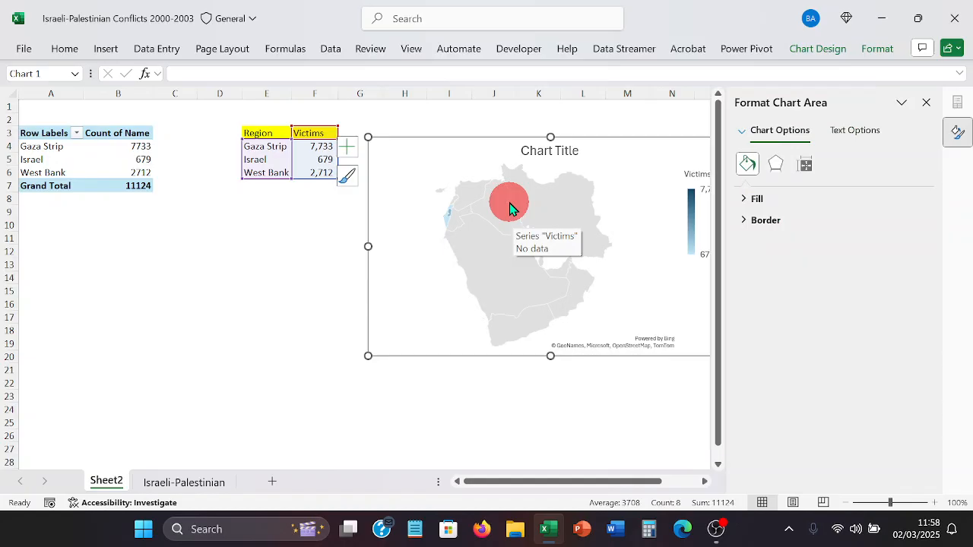
drag(543, 476, 734, 345)
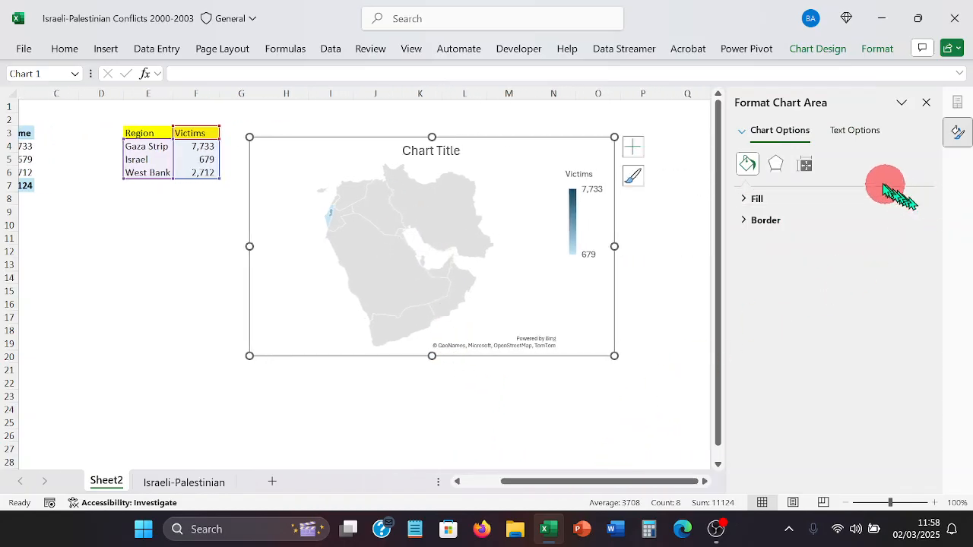
click(749, 138)
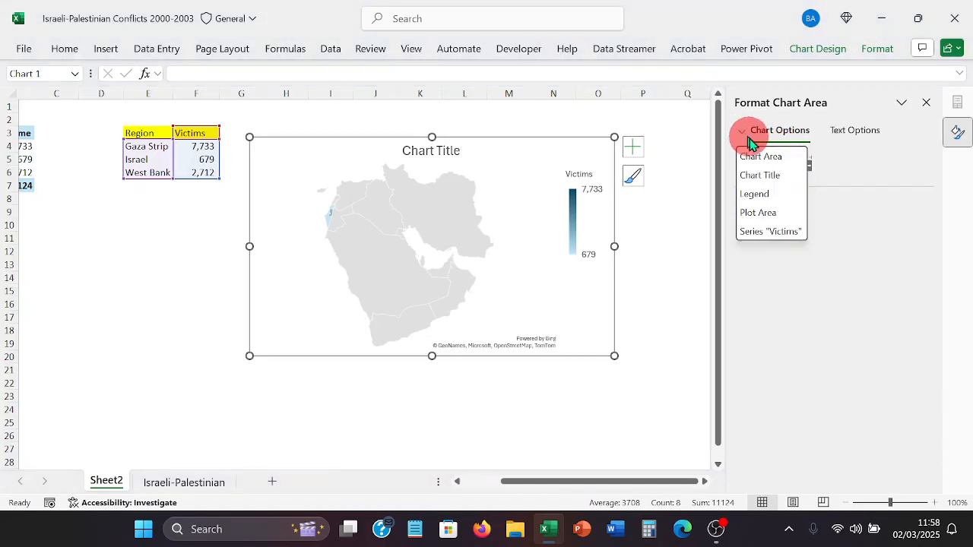
click(771, 232)
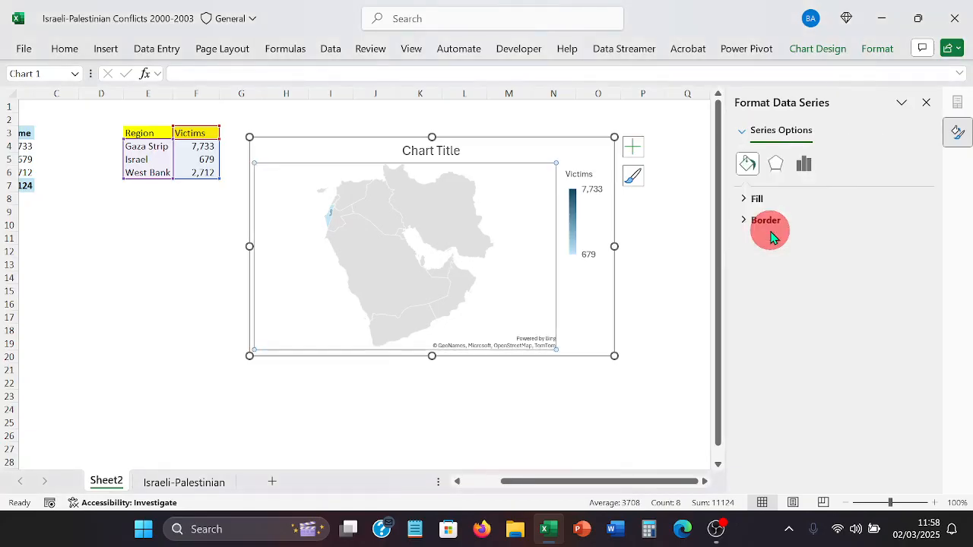
click(803, 172)
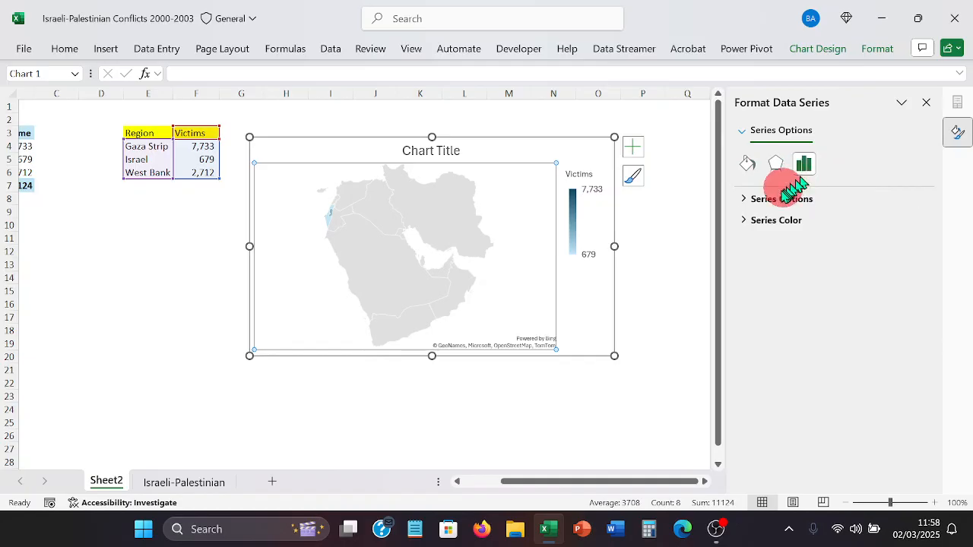
click(751, 203)
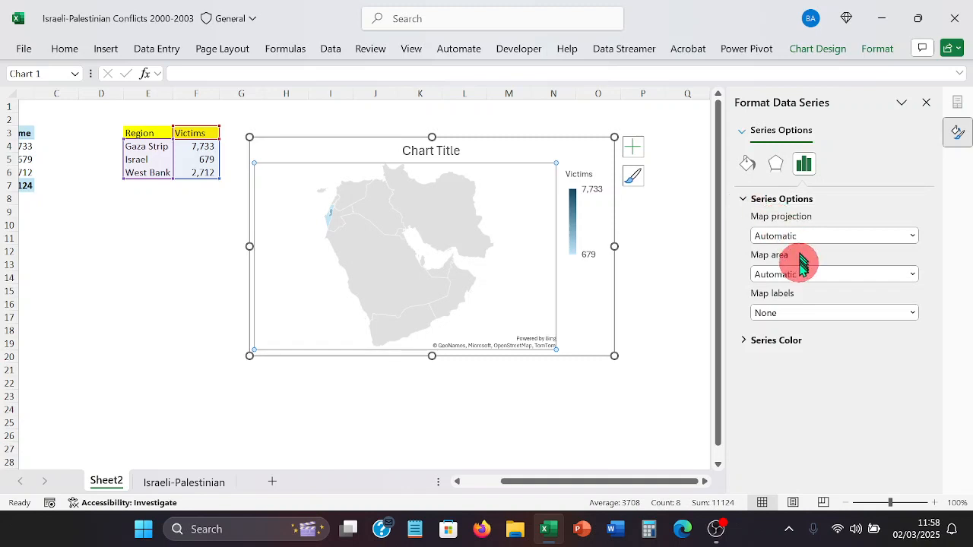
click(791, 278)
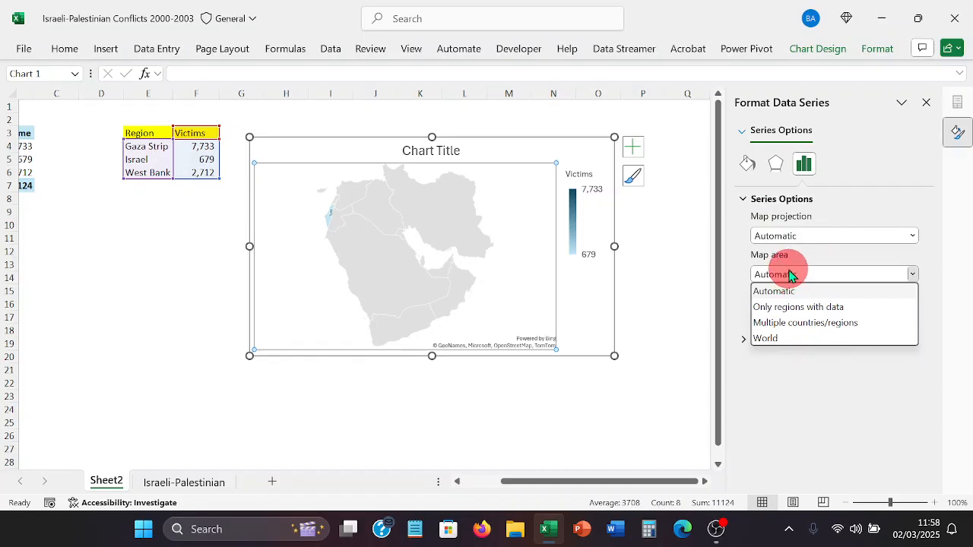
click(797, 307)
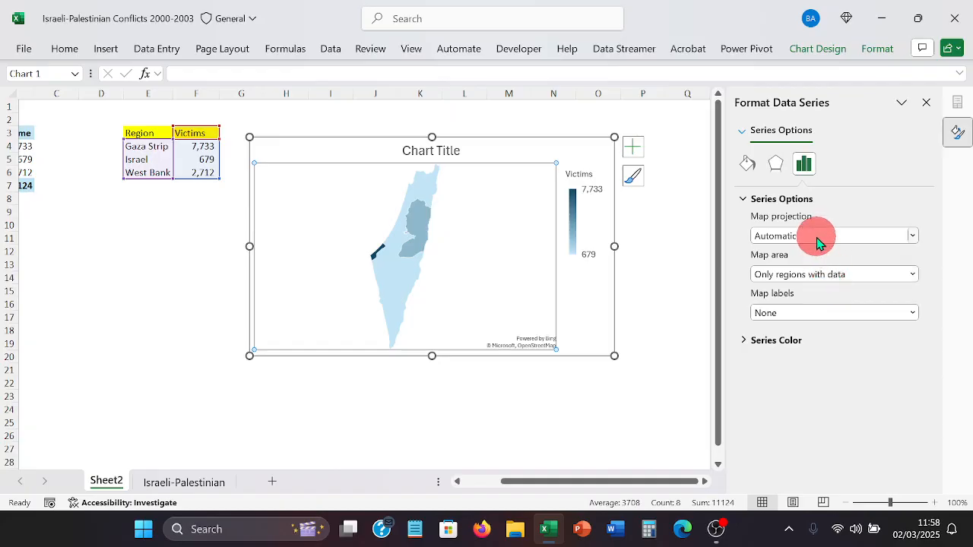
Try the Best fit only map labels on the Victims series, and return the map labels to None.
click(868, 313)
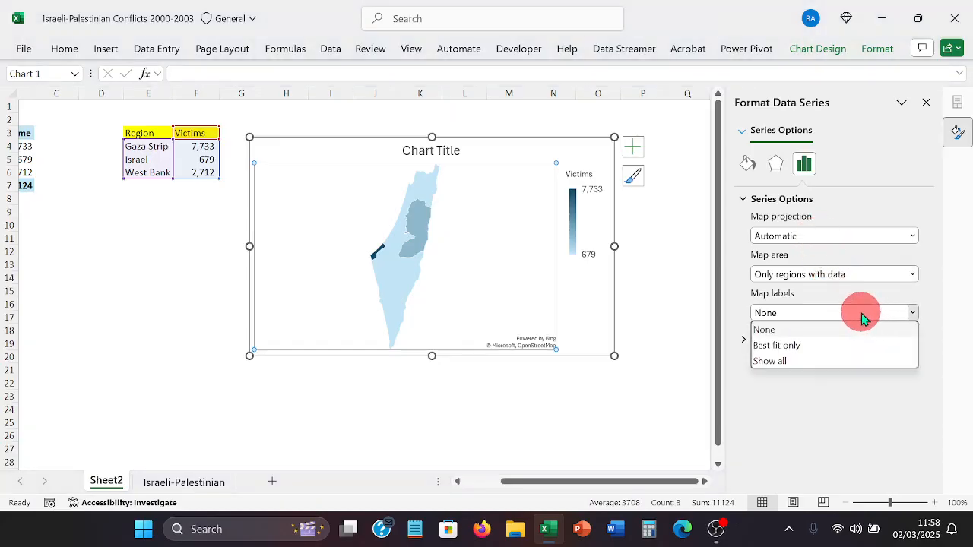
click(827, 345)
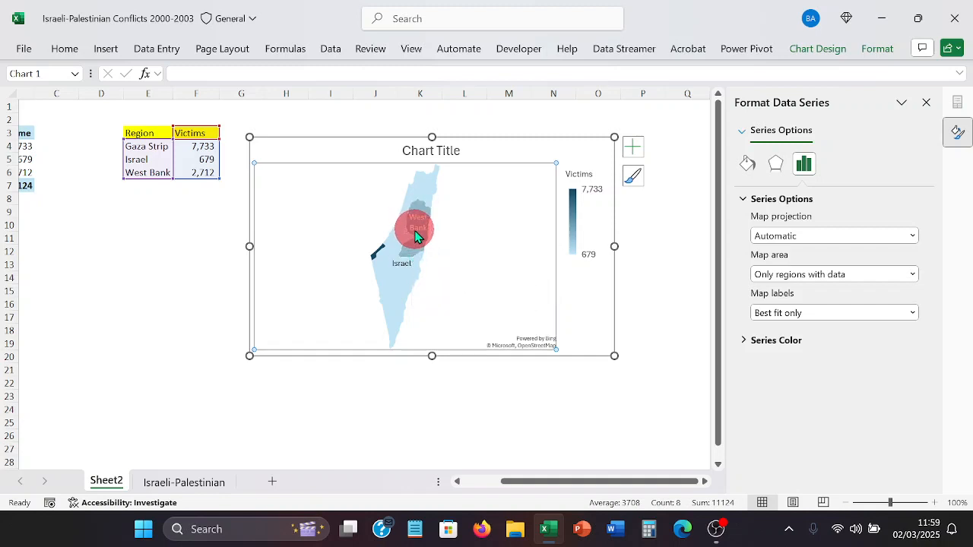
mouse_move(418, 227)
click(874, 319)
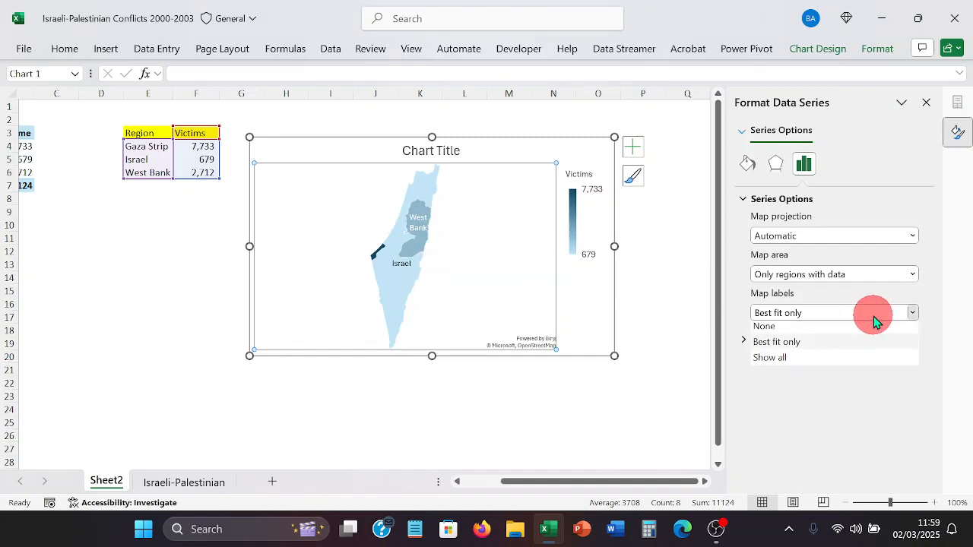
click(852, 328)
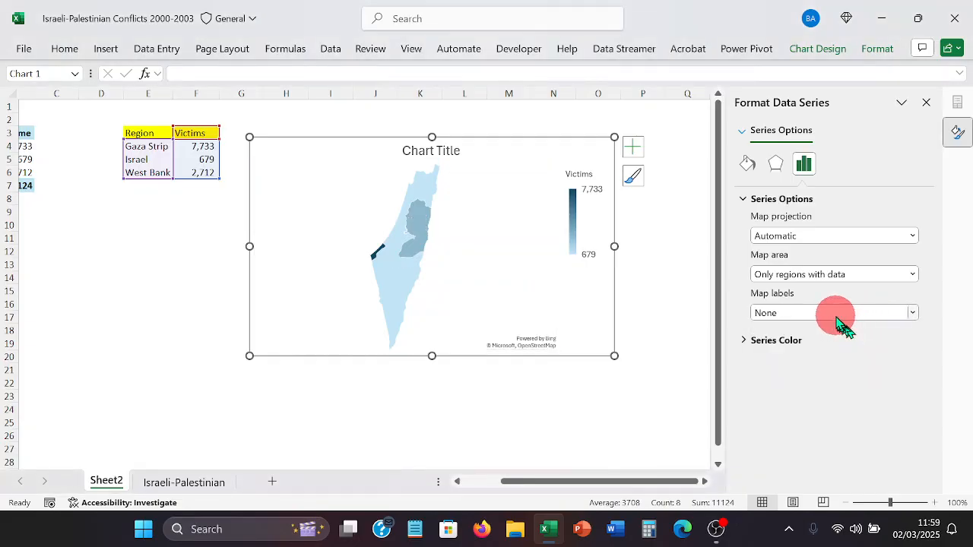
Compare the Mercator, Miller and Albers map projections on the chart, and set the projection to Miller.
click(859, 242)
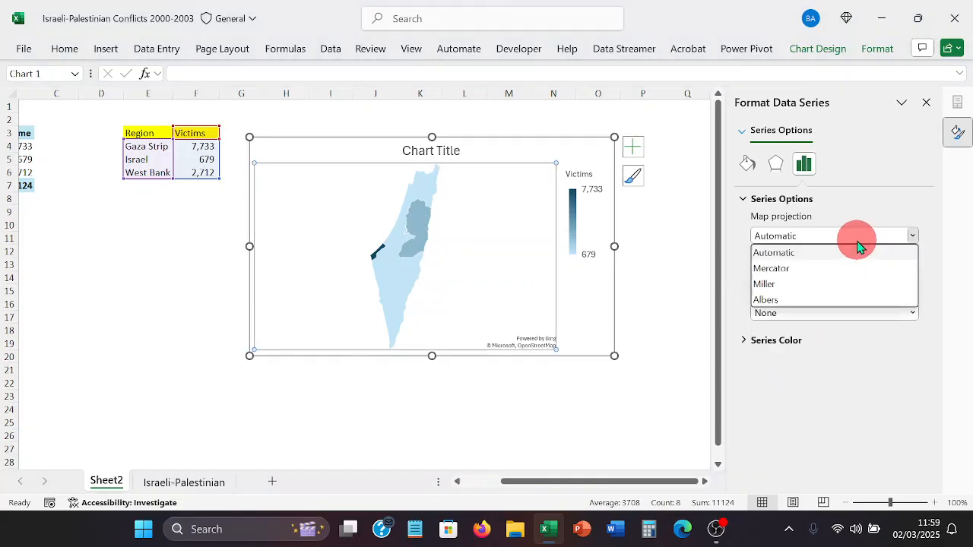
click(821, 270)
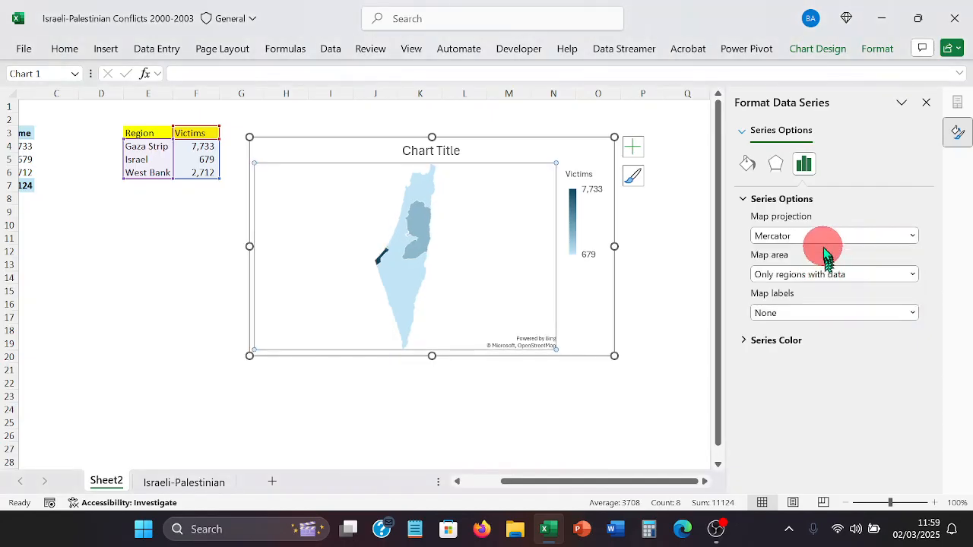
click(824, 245)
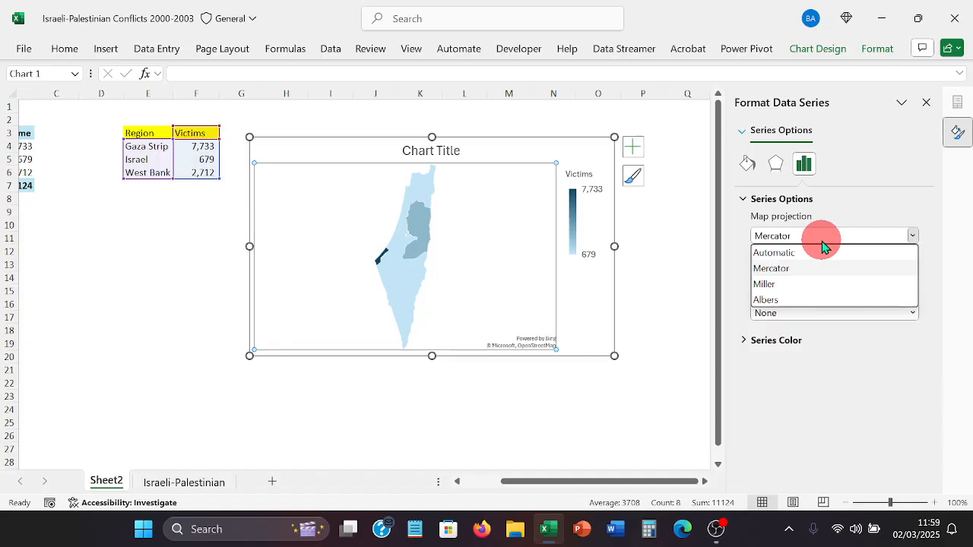
click(809, 285)
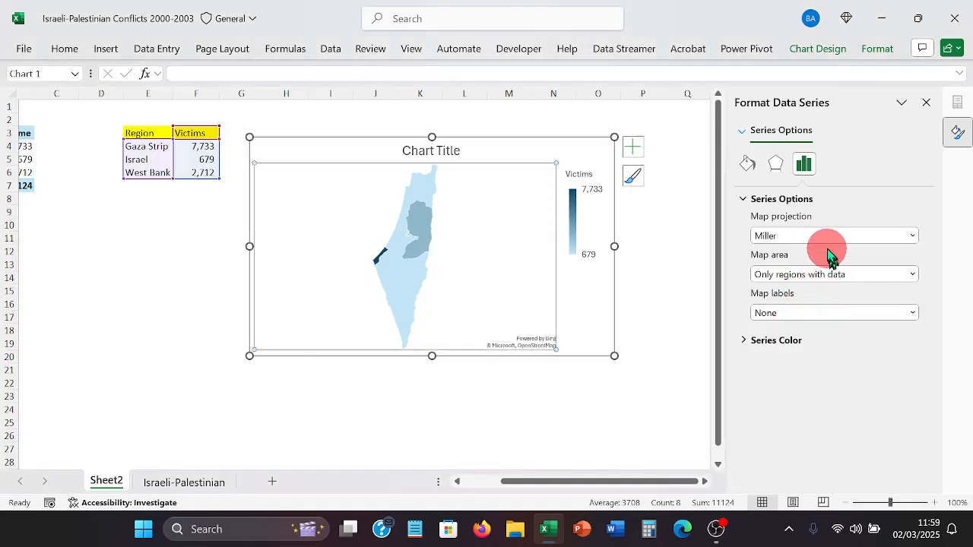
click(821, 240)
click(795, 299)
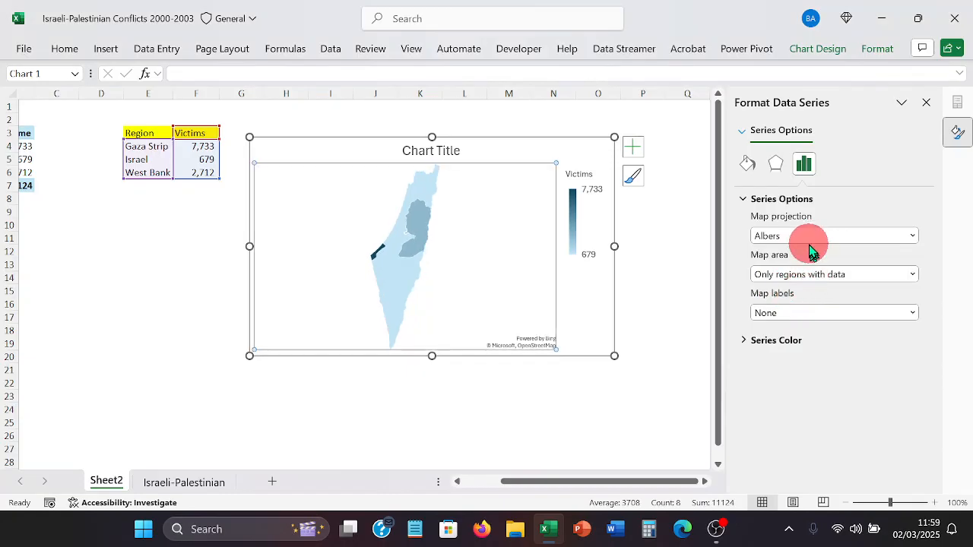
click(809, 242)
click(798, 283)
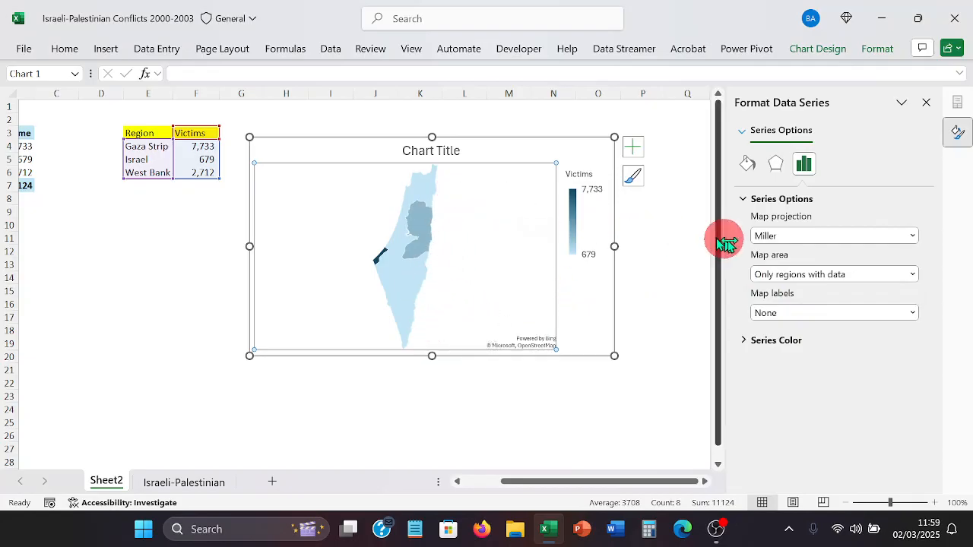
Change the map's series color scheme to Diverging (3-color).
click(788, 339)
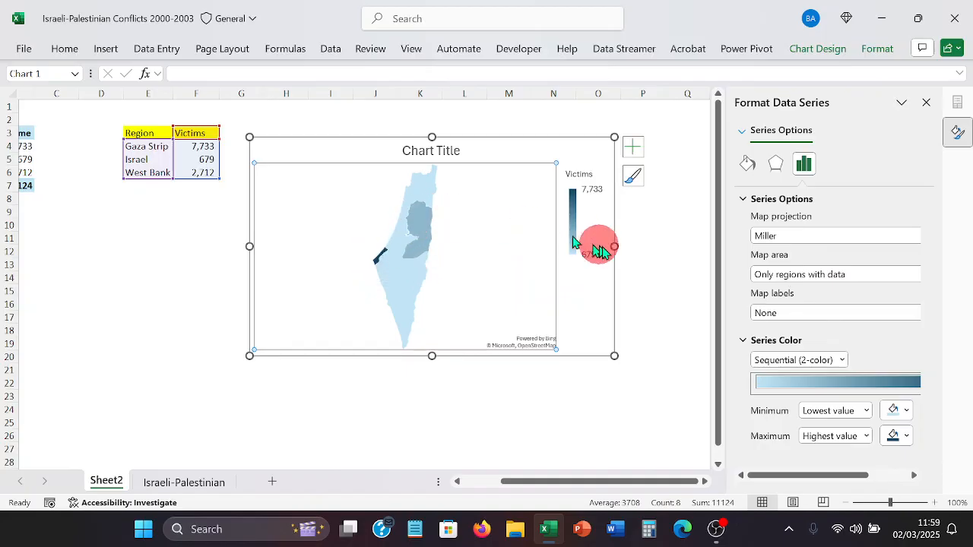
click(840, 360)
click(814, 389)
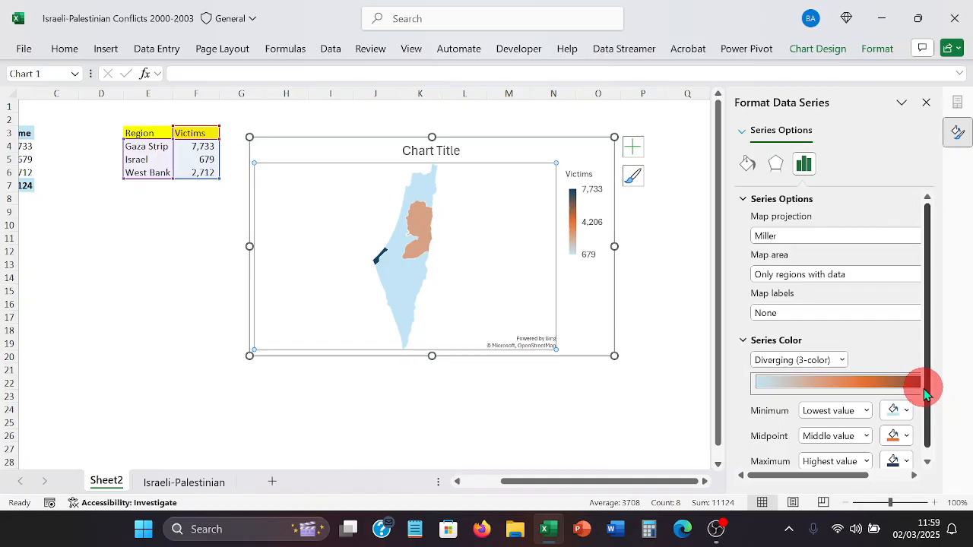
Set the series color for the maximum (highest value) to the darkest teal-blue theme shade.
drag(924, 388, 927, 411)
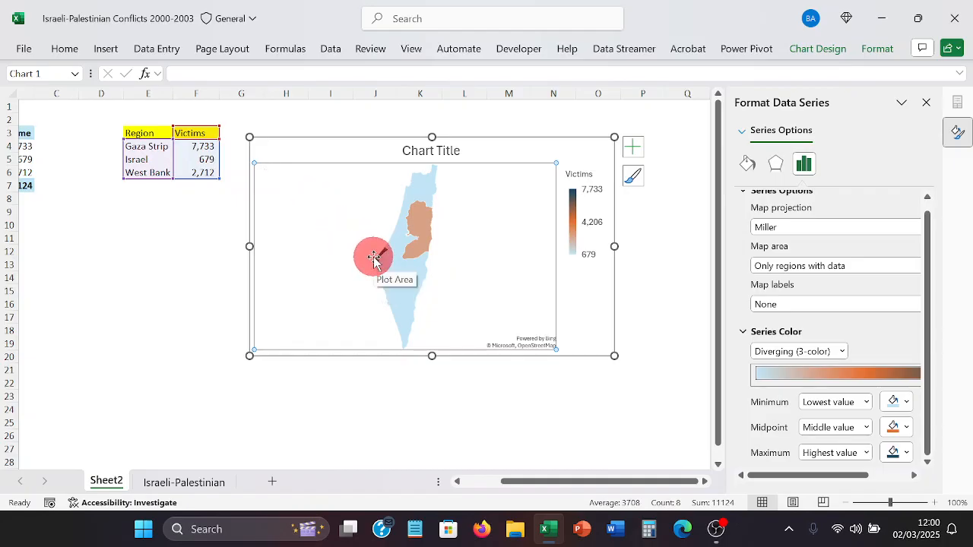
mouse_move(377, 262)
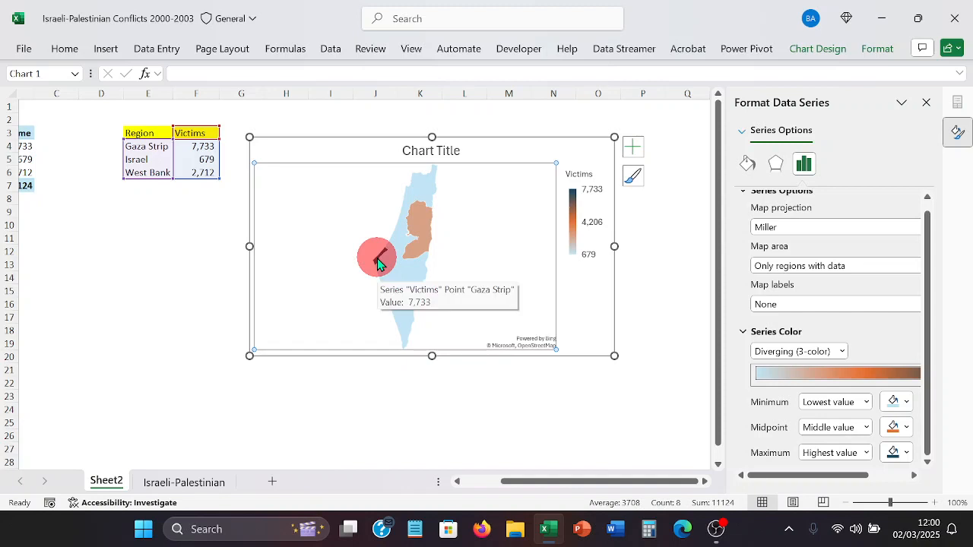
click(908, 453)
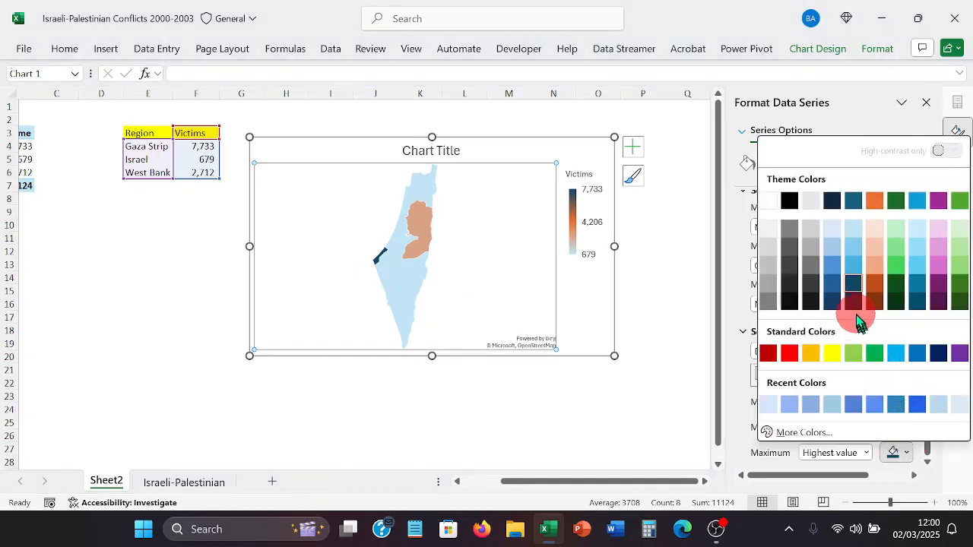
click(852, 304)
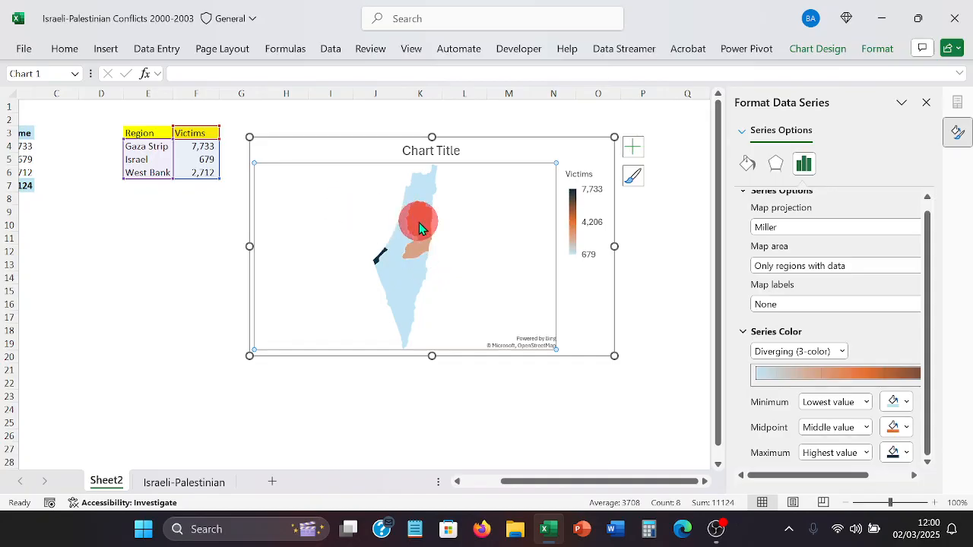
Set the series midpoint color to a medium blue theme shade and the minimum color to a light blue one.
mouse_move(420, 228)
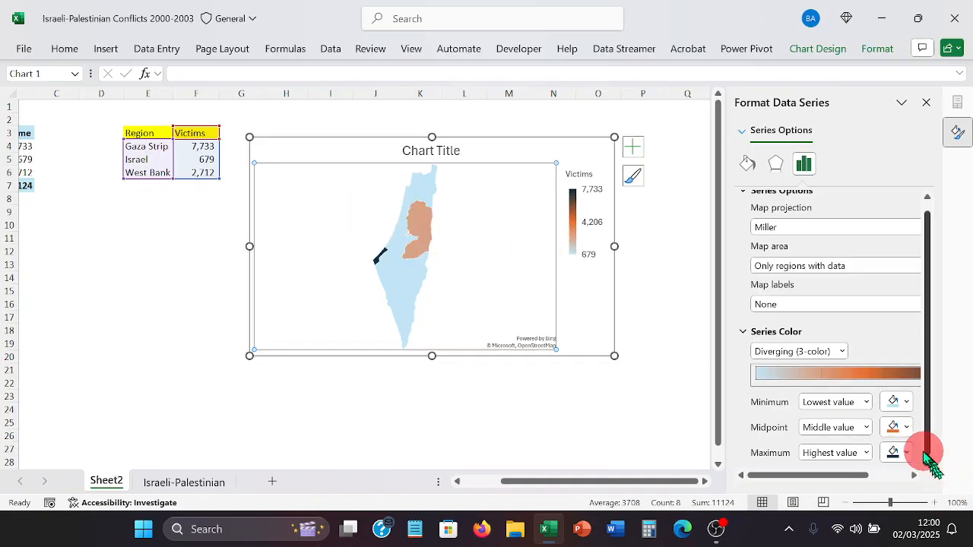
click(912, 426)
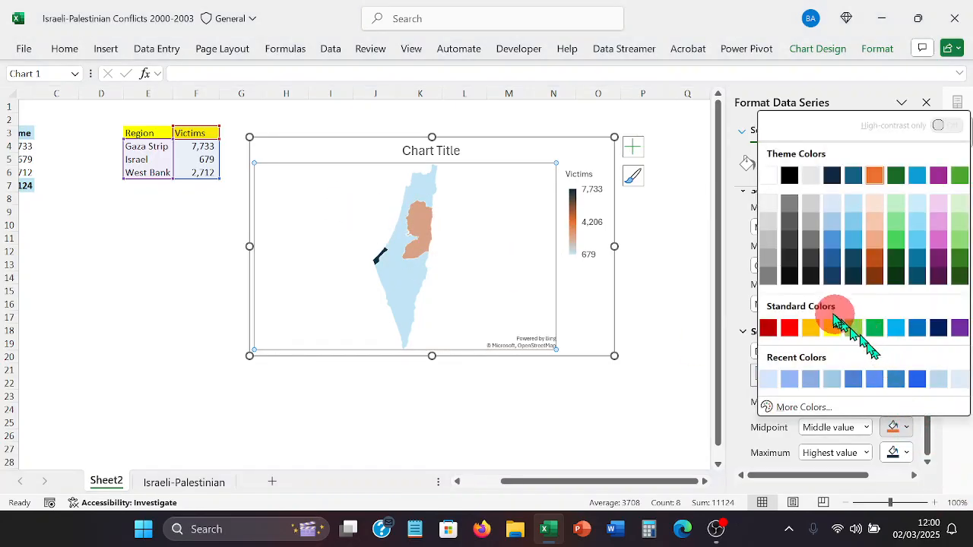
click(835, 240)
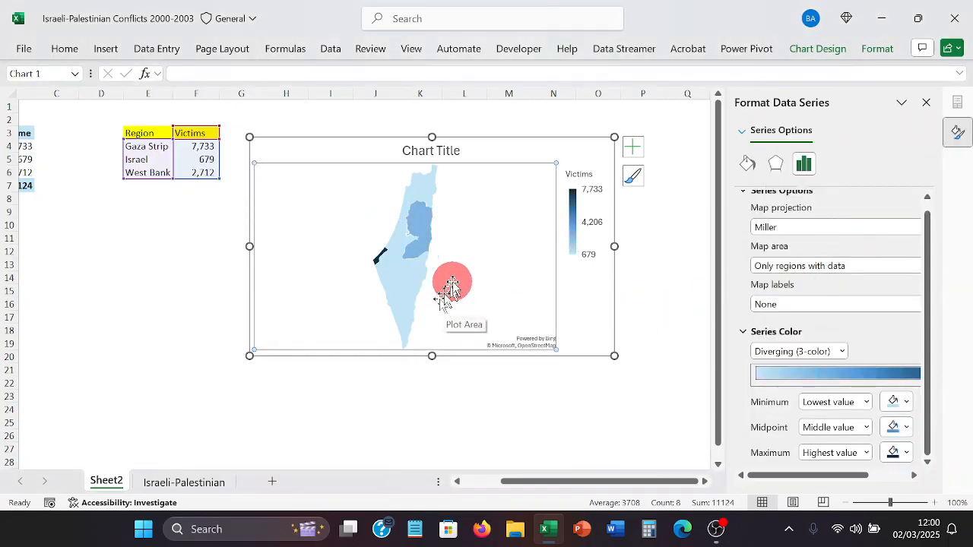
mouse_move(415, 298)
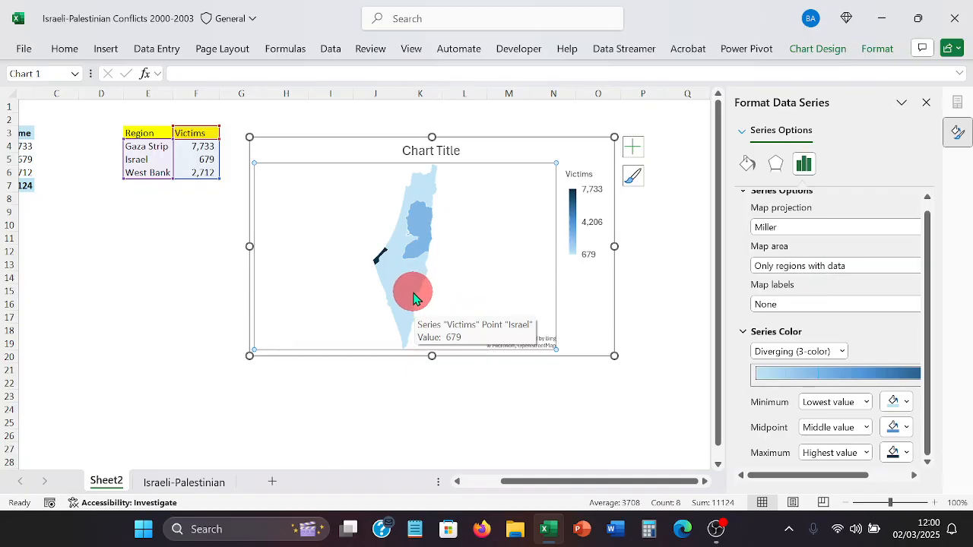
click(902, 409)
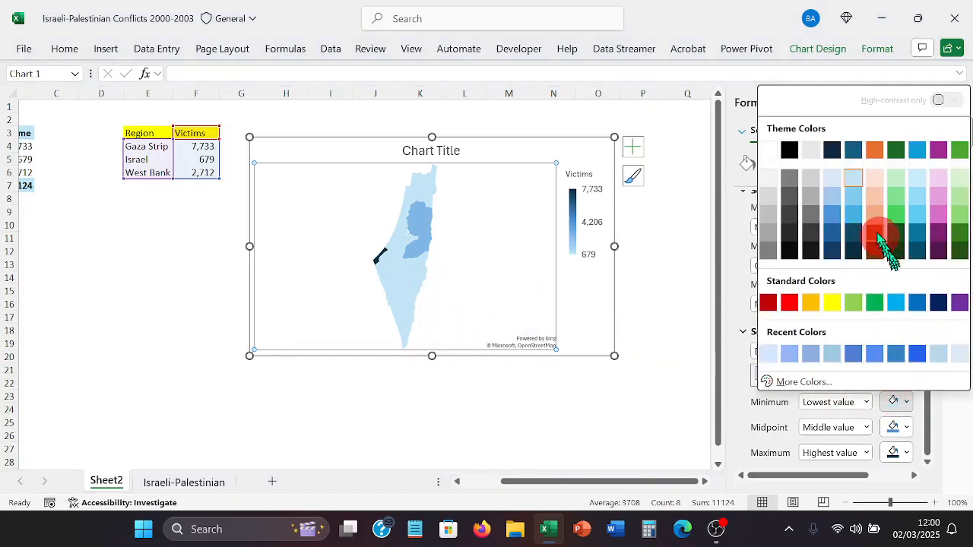
click(841, 199)
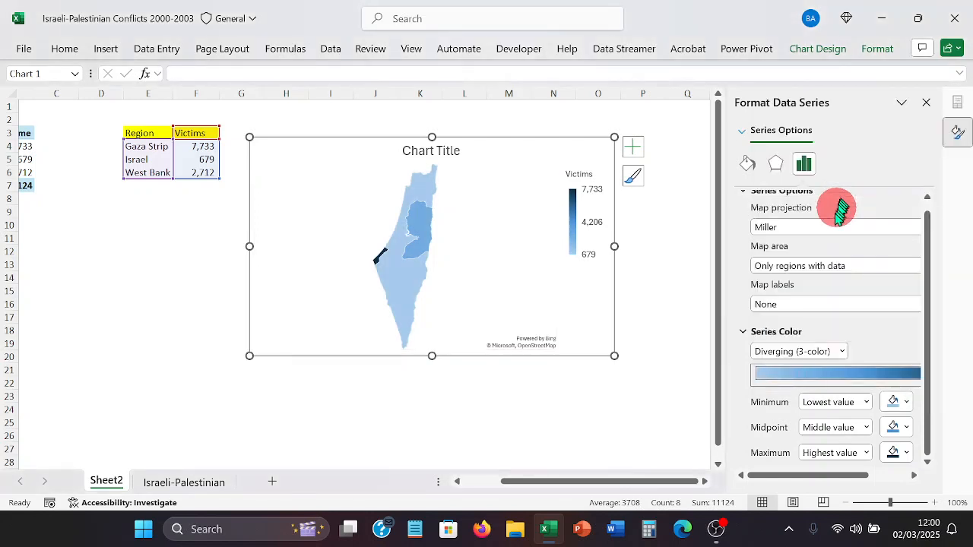
Change the series color for the minimum (lowest value) to a pale teal-blue theme shade.
click(892, 407)
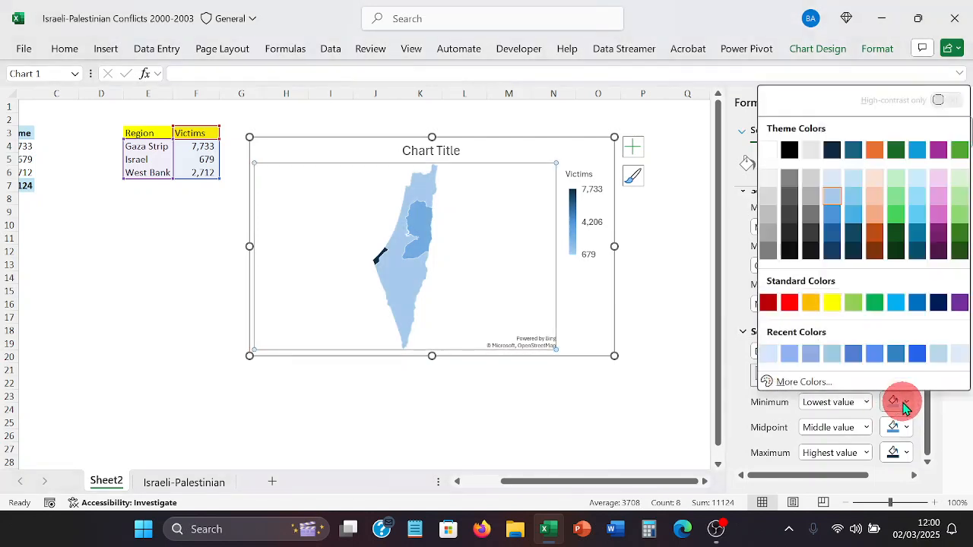
click(858, 182)
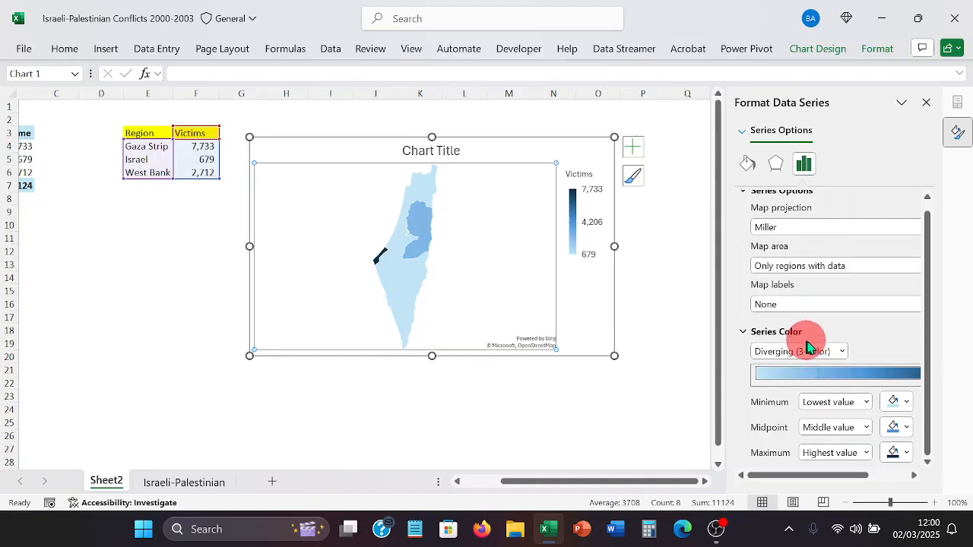
scroll(804, 334, up, 1)
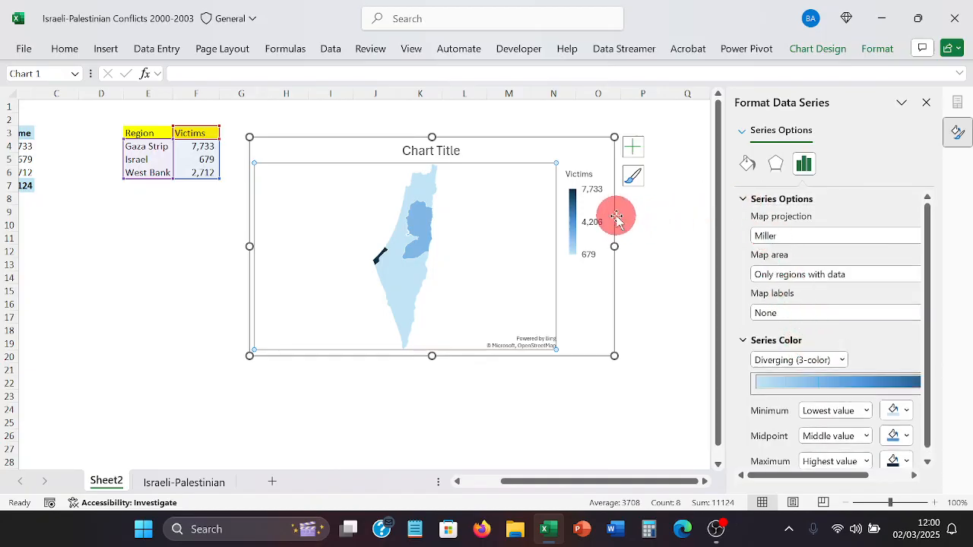
Remove the legend and the chart title from the map chart.
click(633, 147)
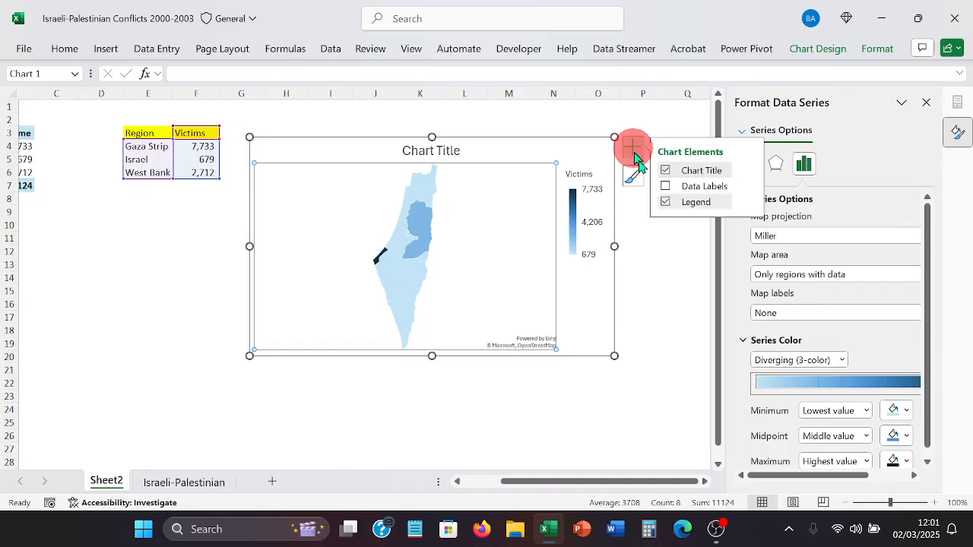
click(666, 203)
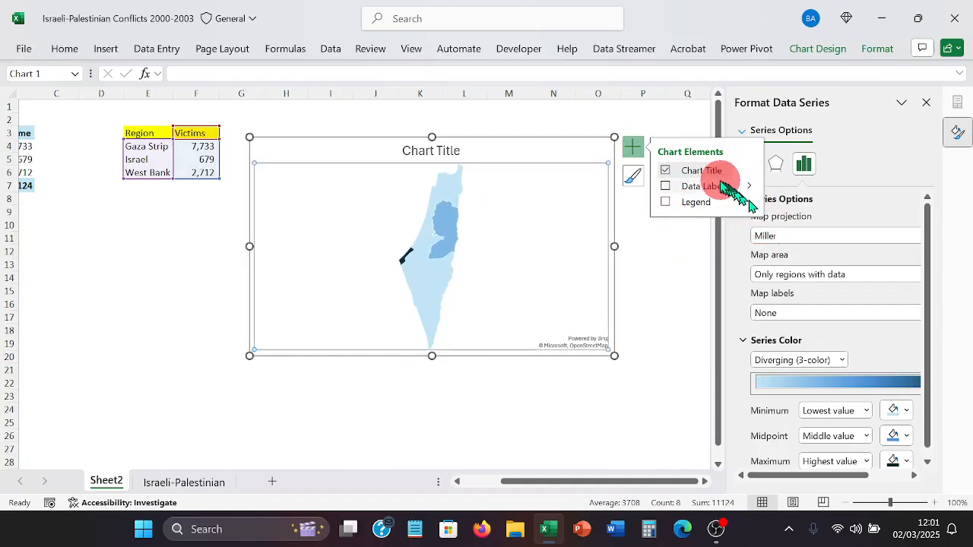
click(667, 170)
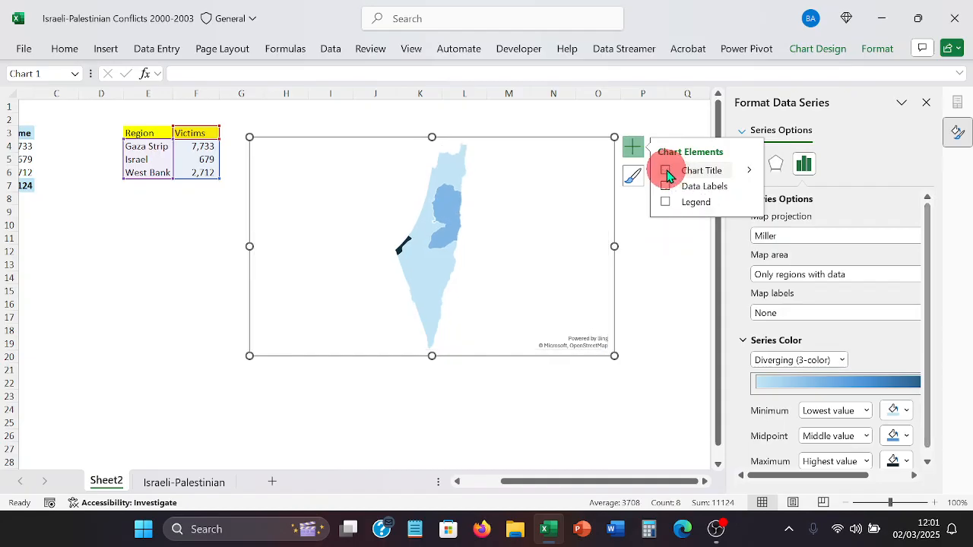
click(639, 152)
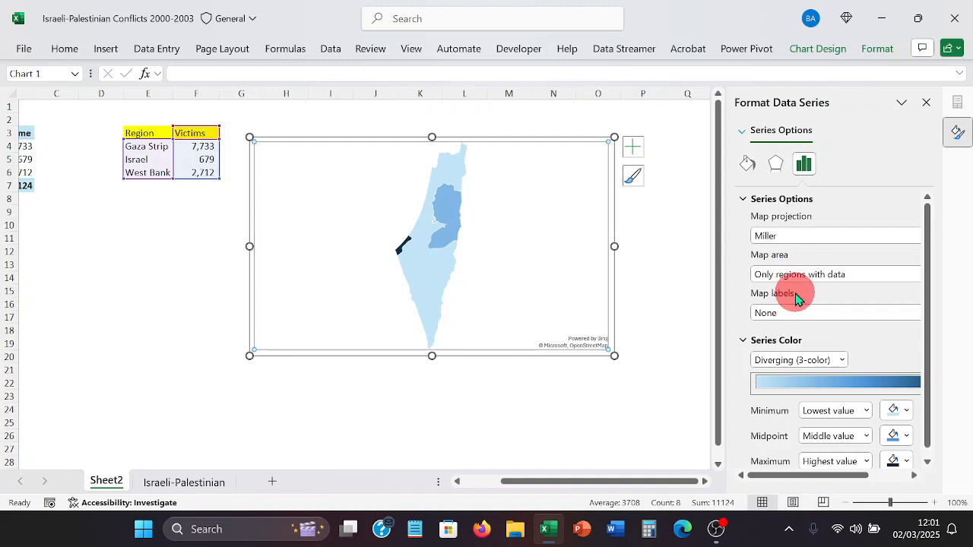
Set the map's data series to No fill with a No line border.
click(746, 163)
click(755, 200)
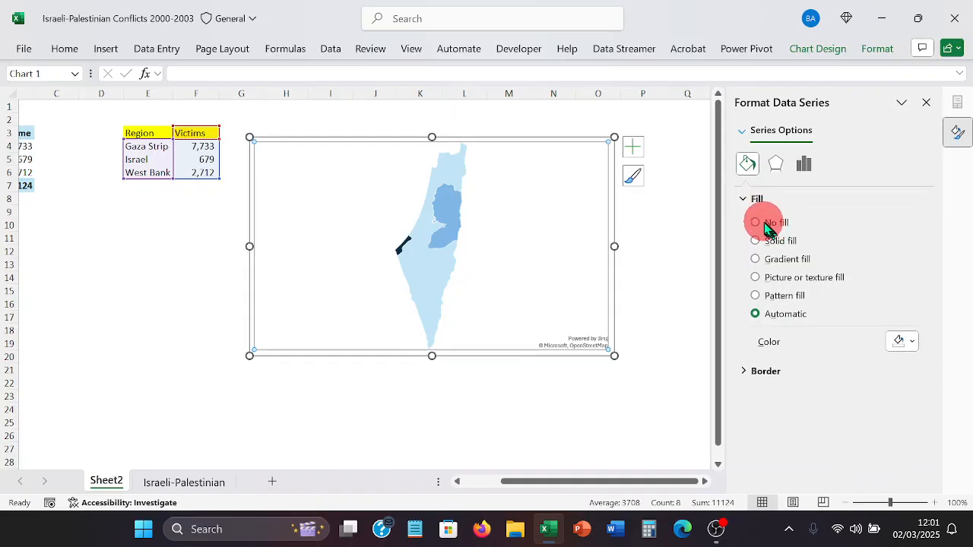
click(767, 226)
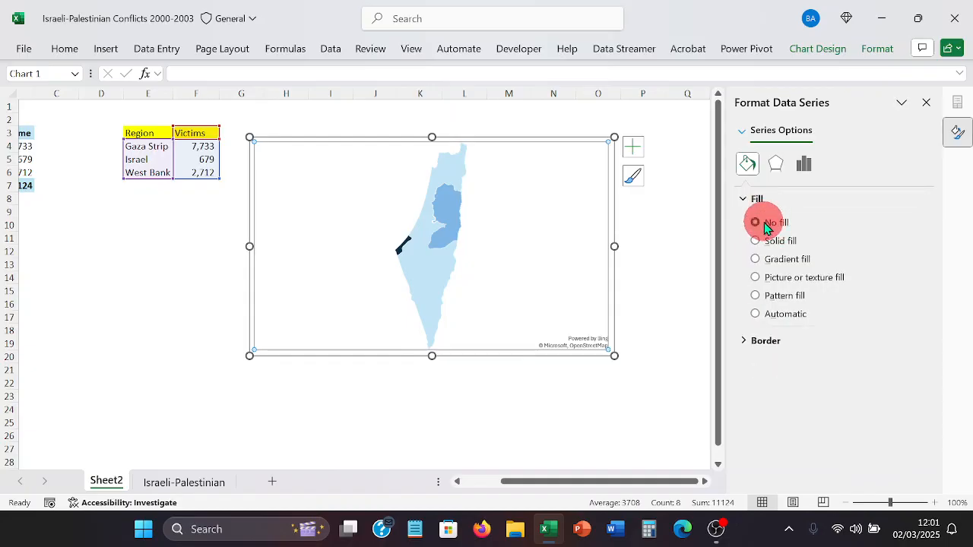
click(768, 342)
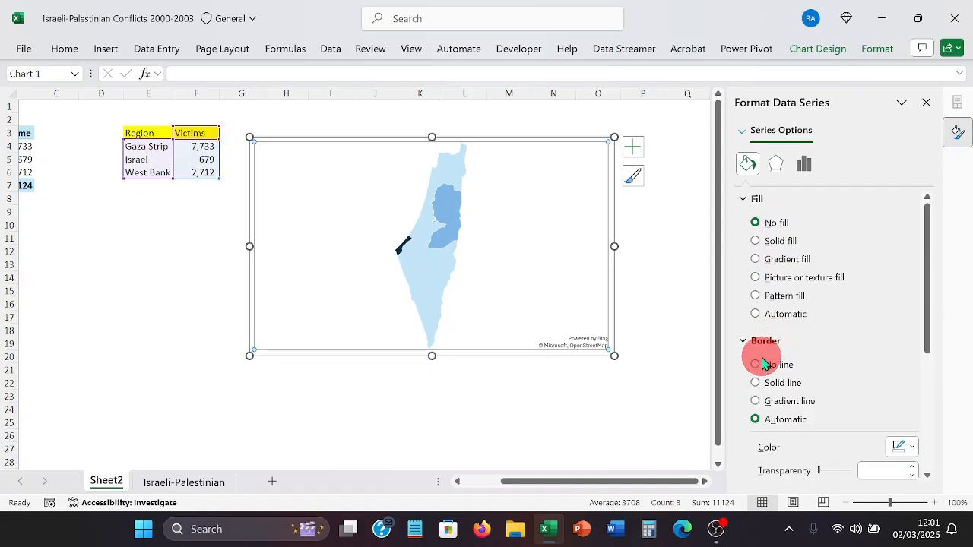
click(758, 366)
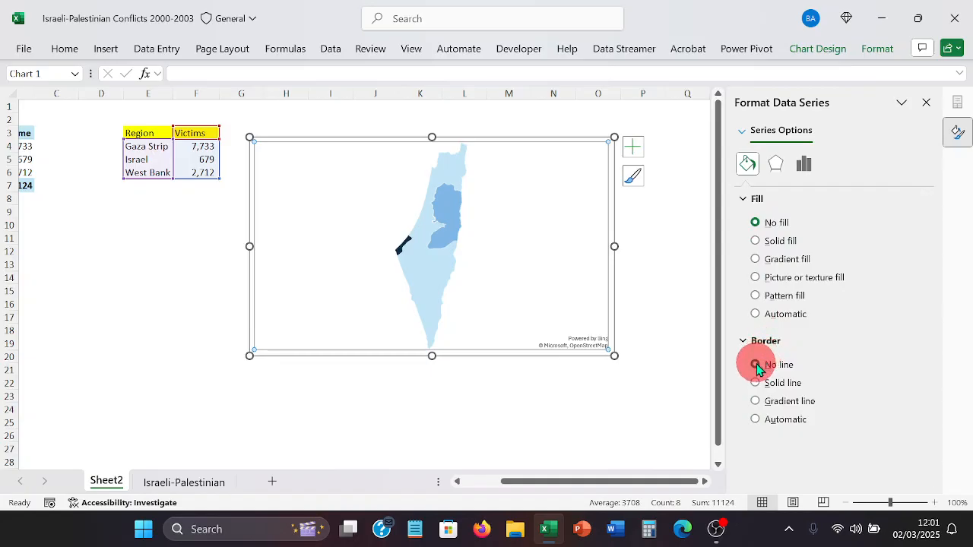
Try to outline the map by giving the plot area a solid border in the darkest black theme shade.
click(690, 317)
click(604, 286)
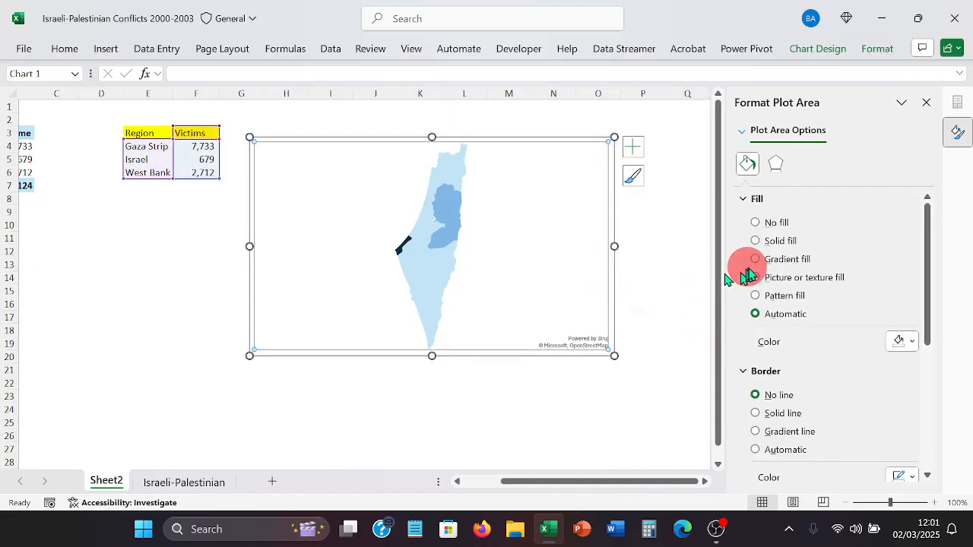
scroll(835, 346, down, 3)
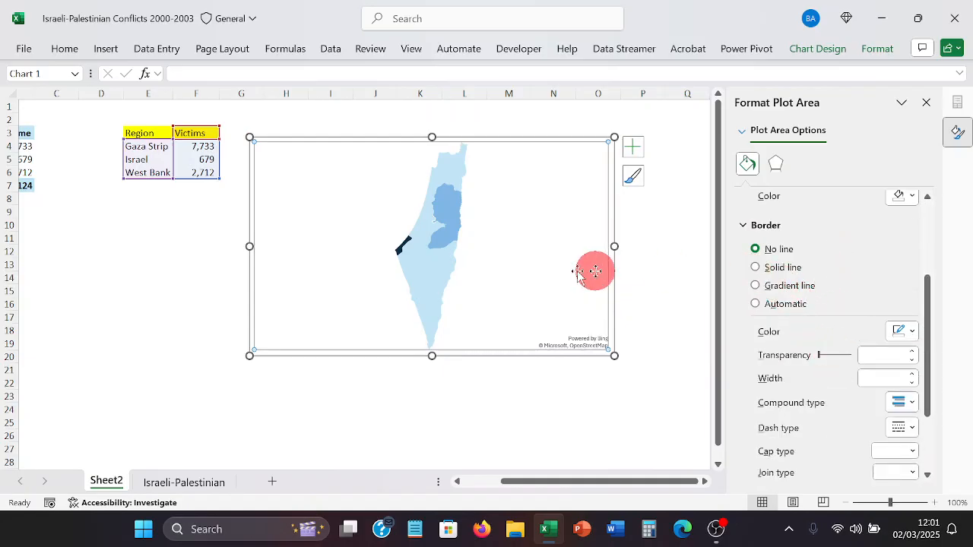
click(756, 304)
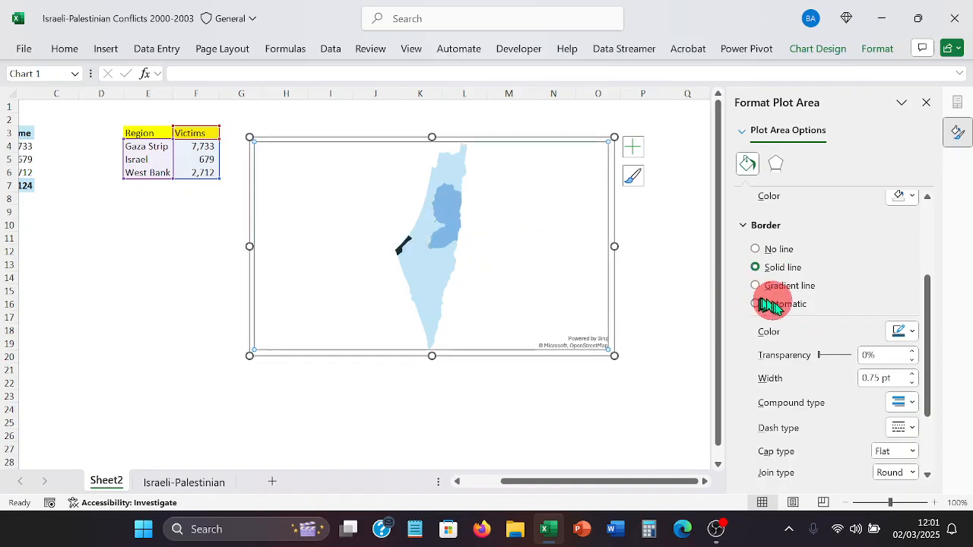
click(913, 331)
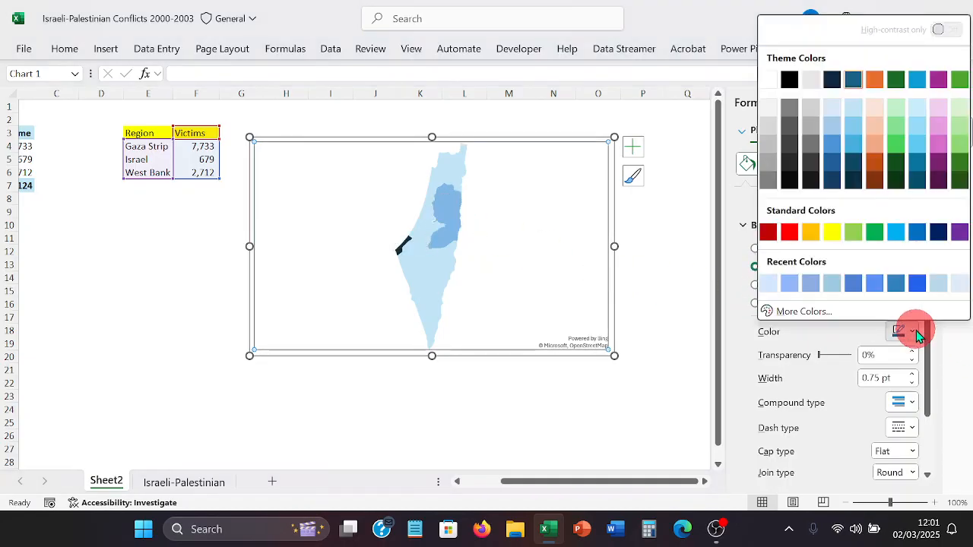
click(795, 186)
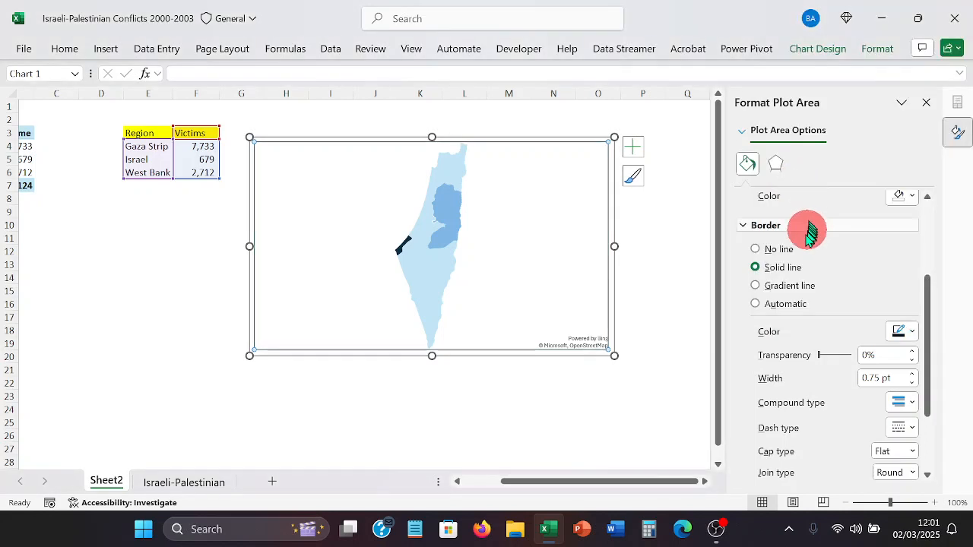
click(769, 304)
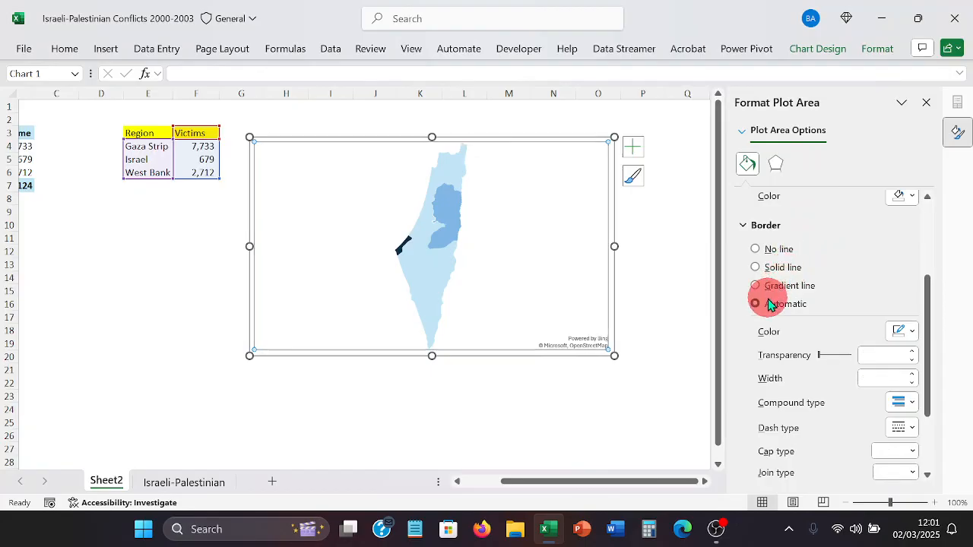
click(904, 333)
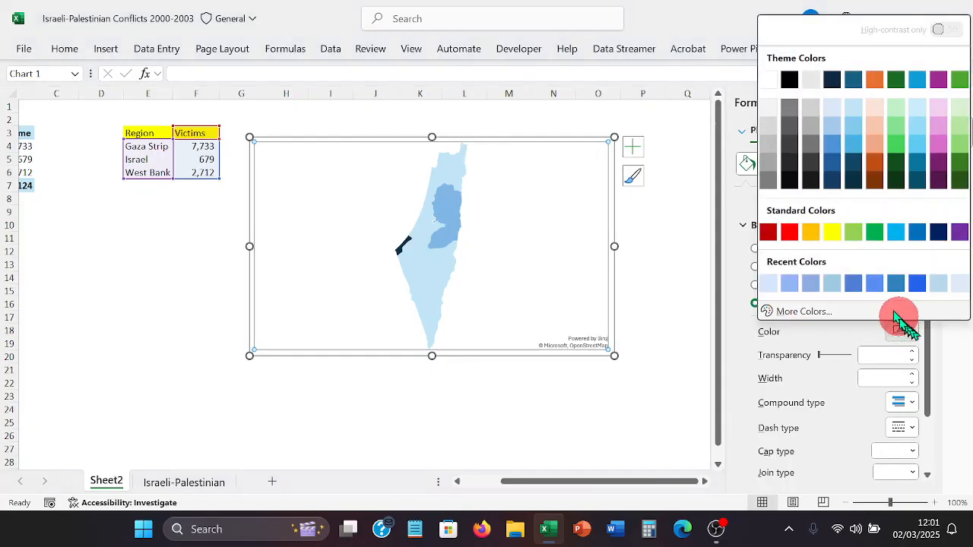
click(790, 184)
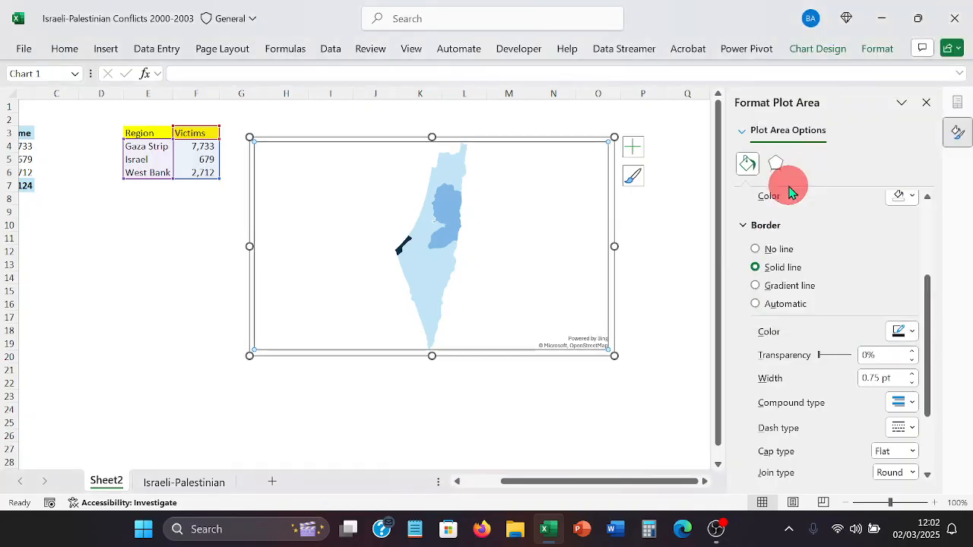
scroll(849, 317, down, 3)
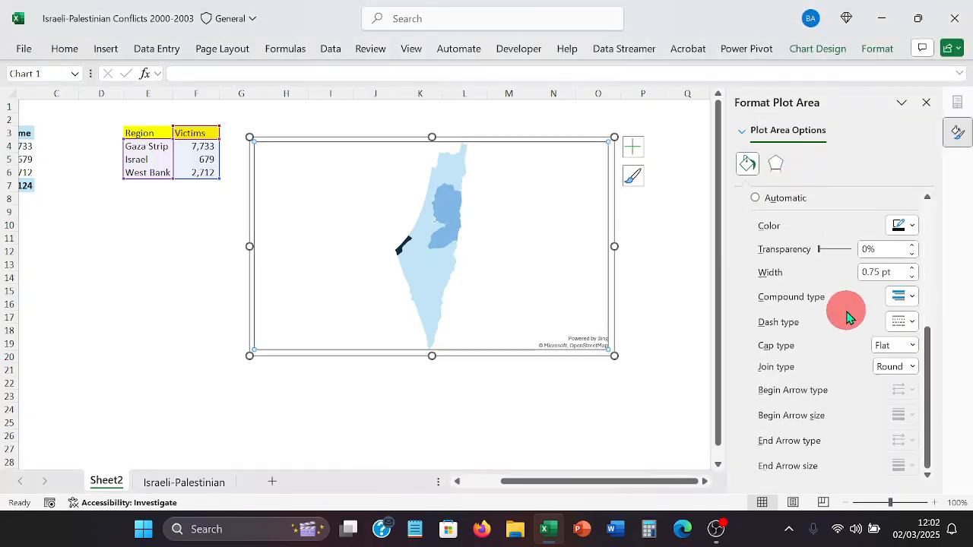
scroll(845, 311, up, 3)
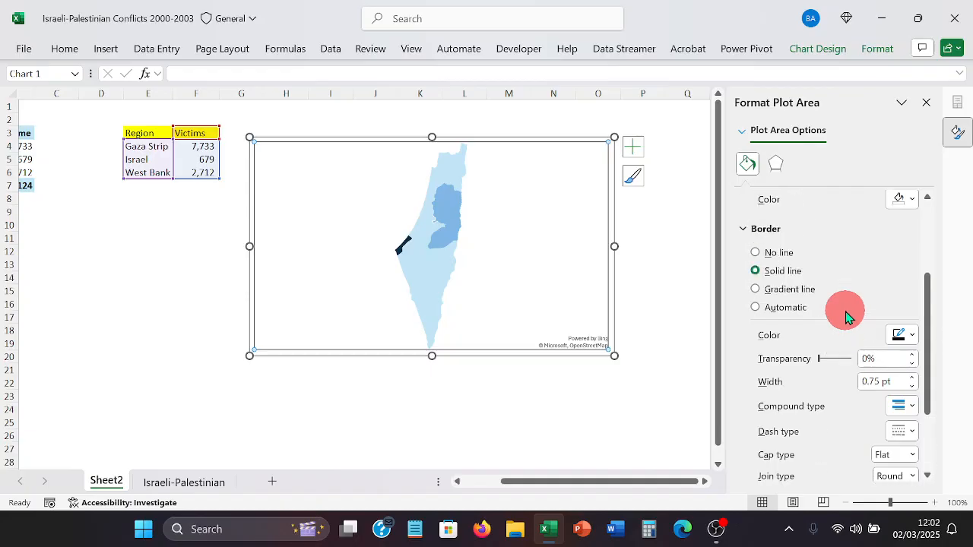
Give the "Victims" series a solid border in the darkest black theme shade to outline the regions.
click(741, 134)
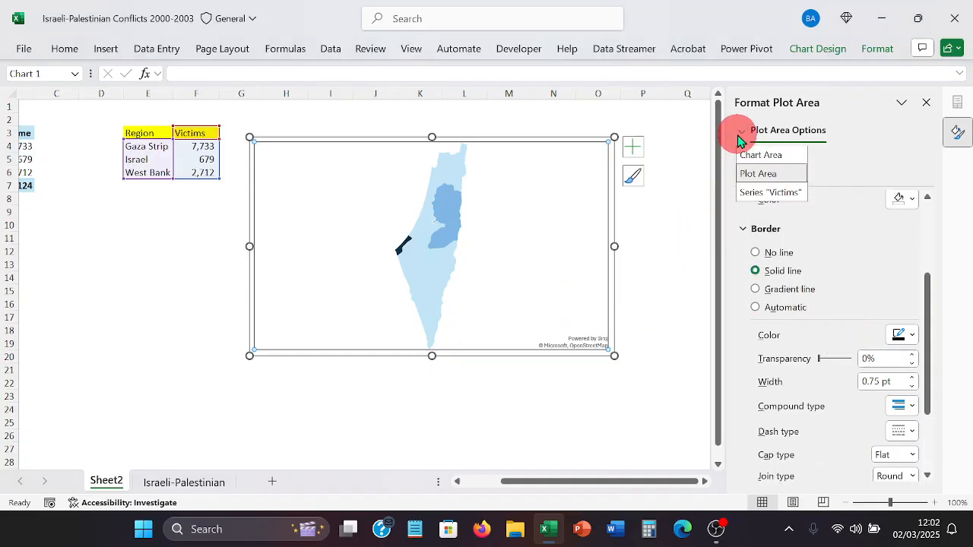
click(768, 196)
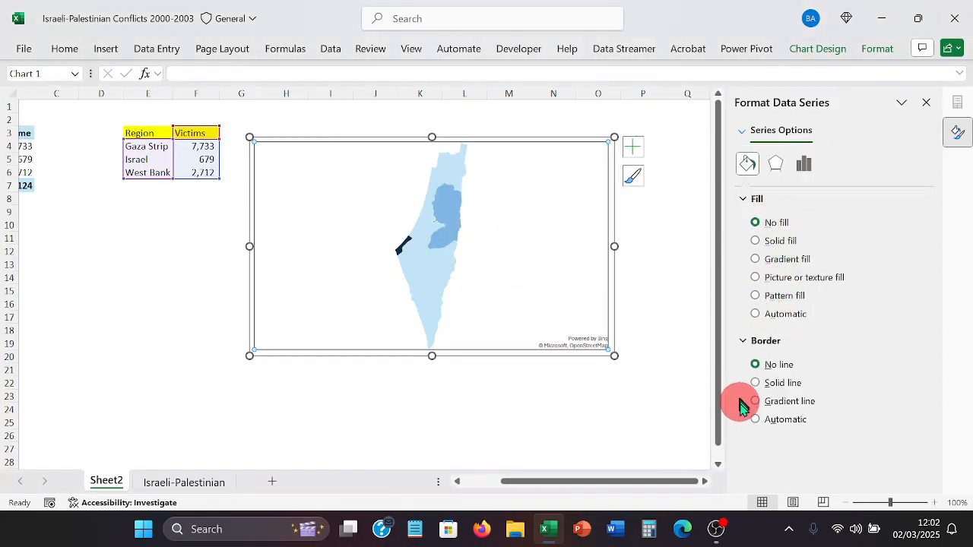
click(759, 421)
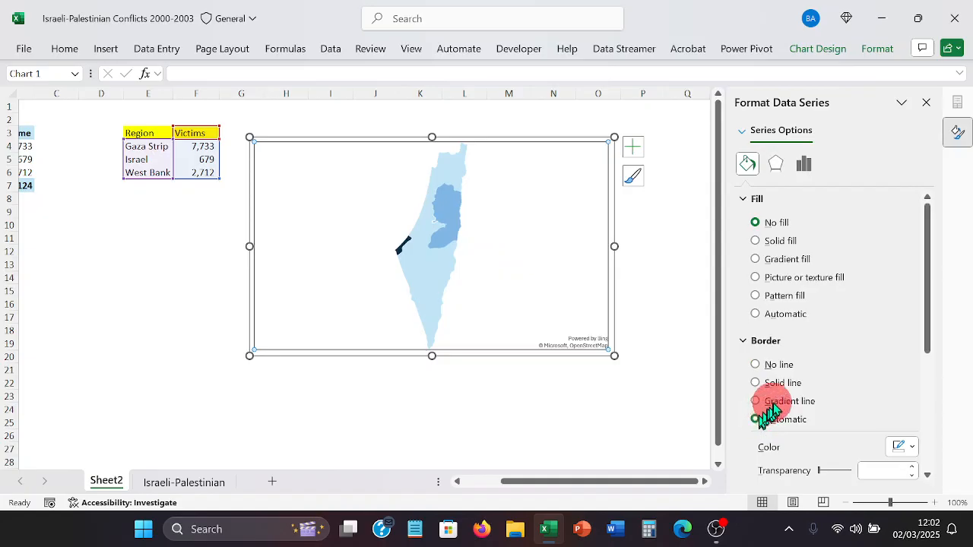
scroll(783, 392, down, 2)
scroll(836, 386, down, 3)
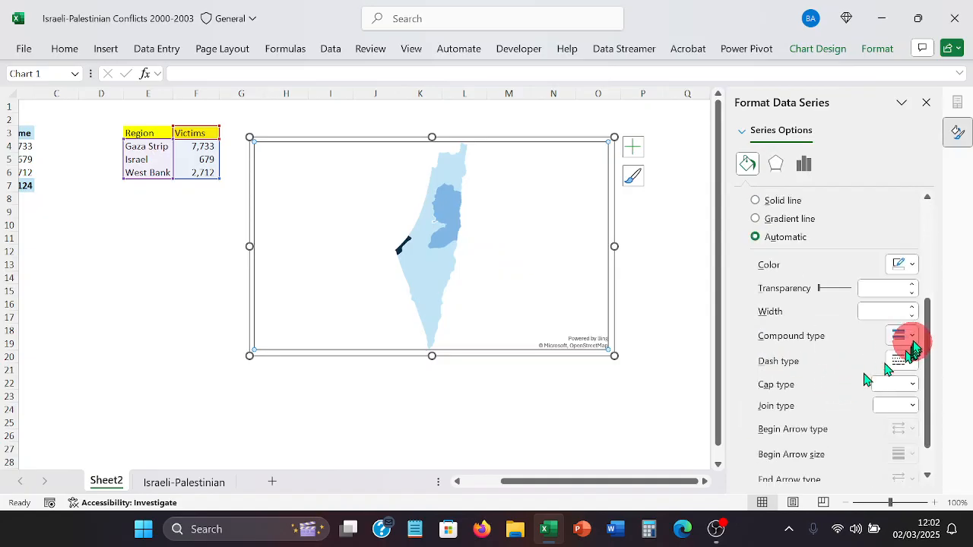
click(911, 267)
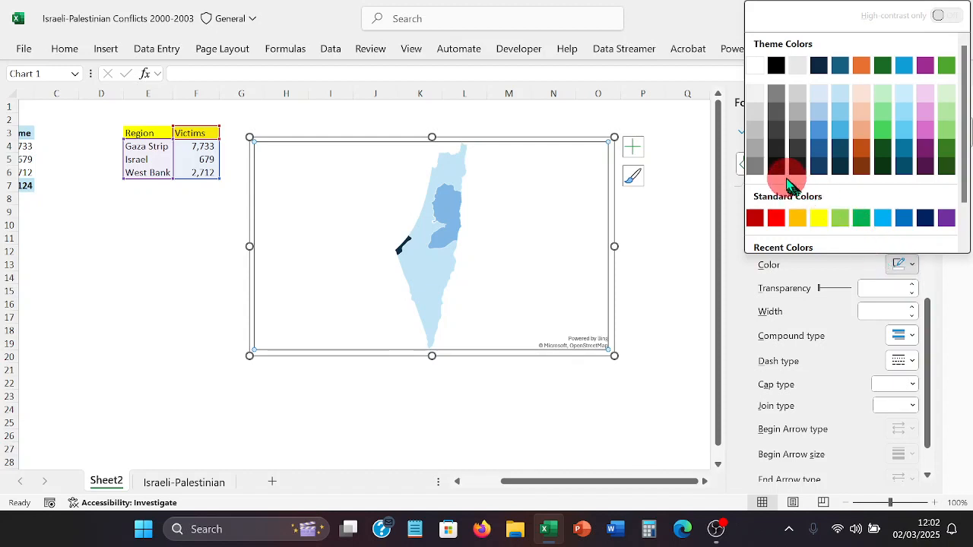
click(778, 169)
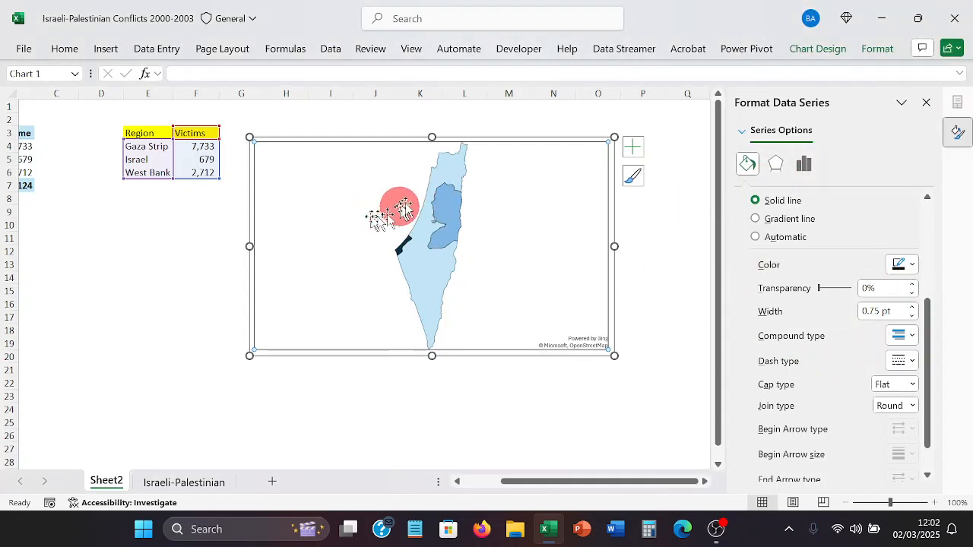
Lighten the "Victims" series border color to a dark gray theme shade.
click(903, 264)
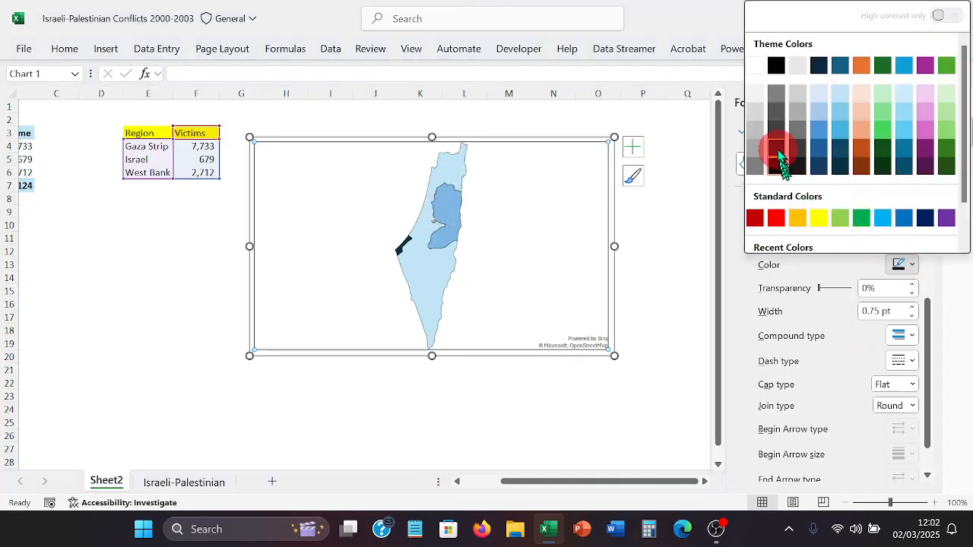
click(775, 120)
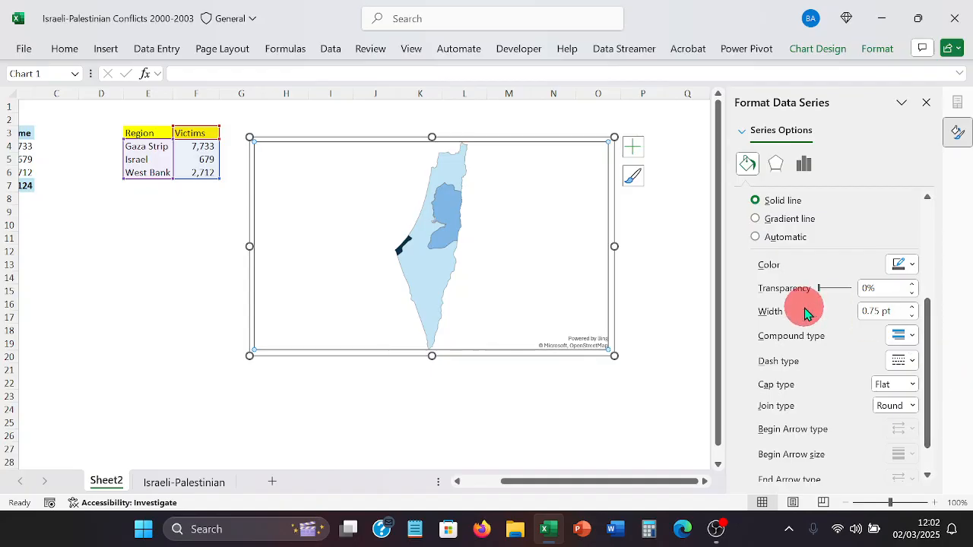
scroll(805, 311, up, 5)
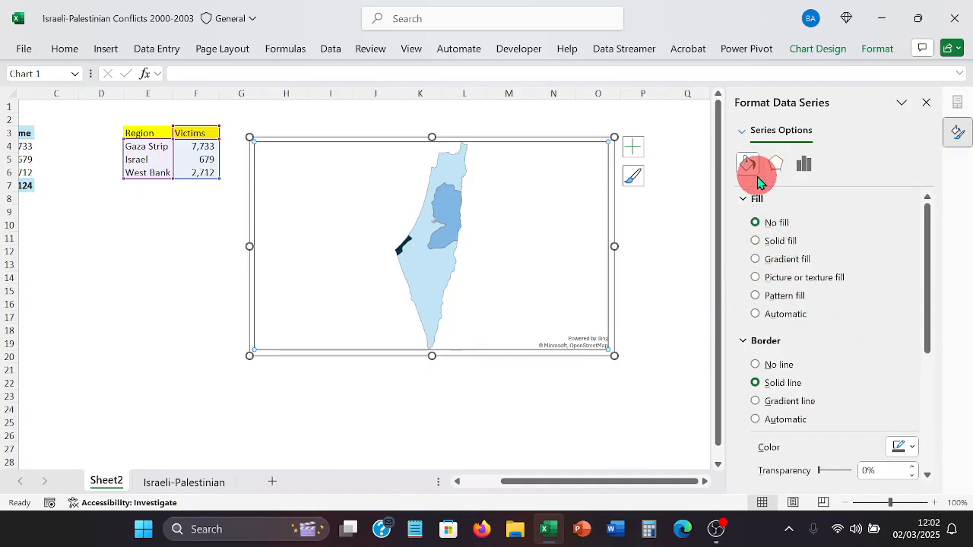
Set the chart's plot area to No fill and its border to No line.
click(751, 134)
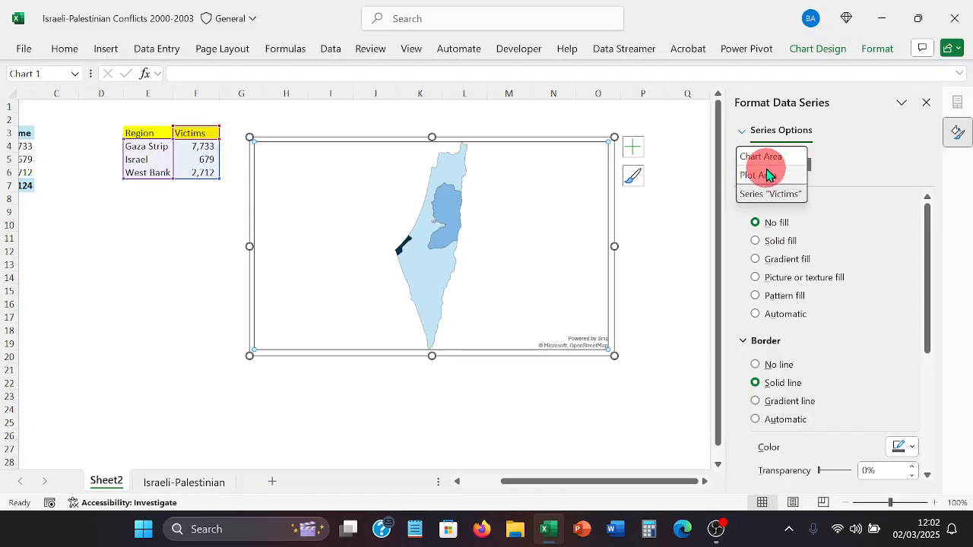
click(766, 170)
click(770, 226)
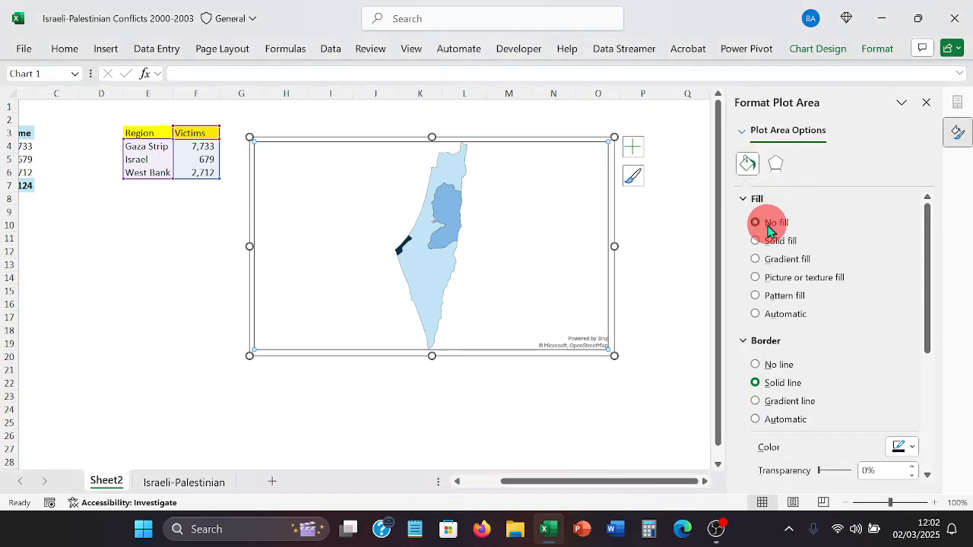
click(770, 363)
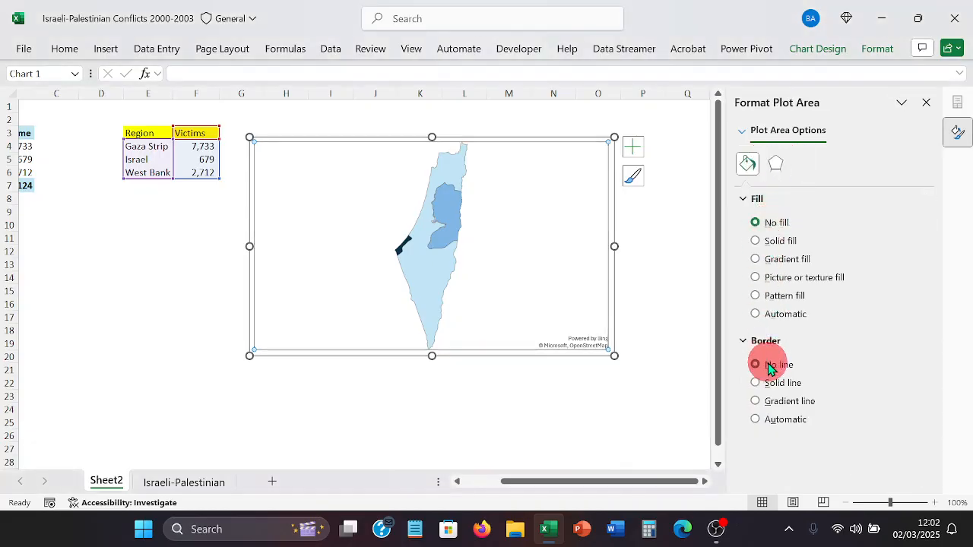
Set the map chart's chart area to No fill and its border to No line.
click(695, 319)
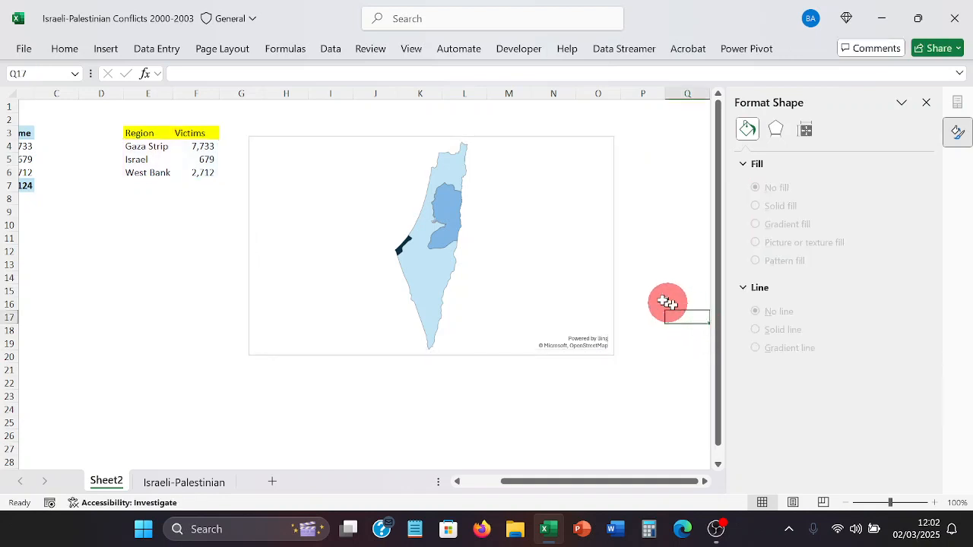
click(612, 270)
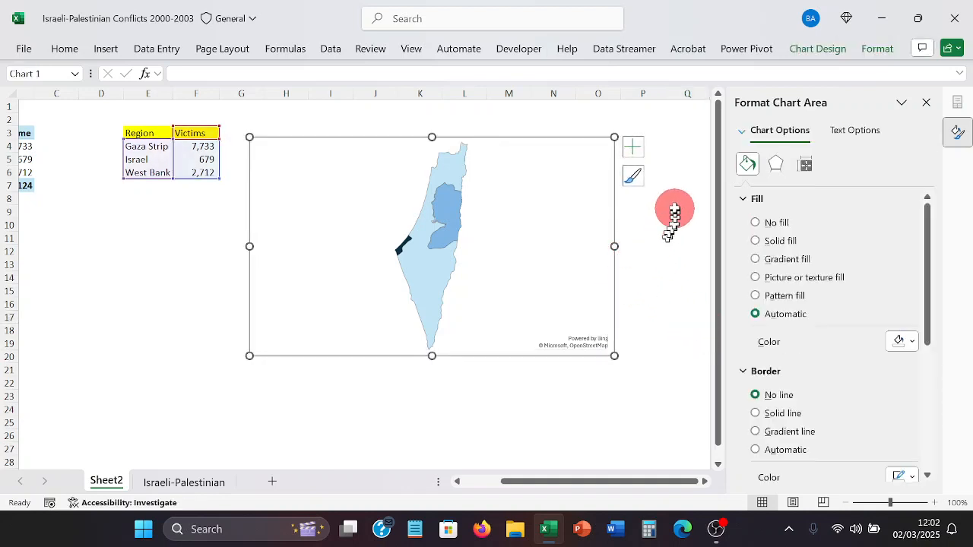
click(755, 222)
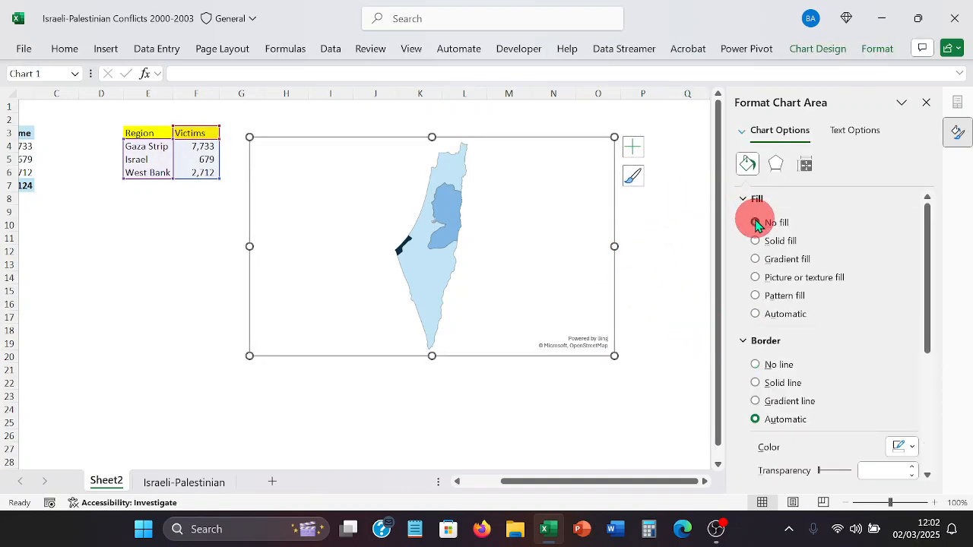
click(755, 364)
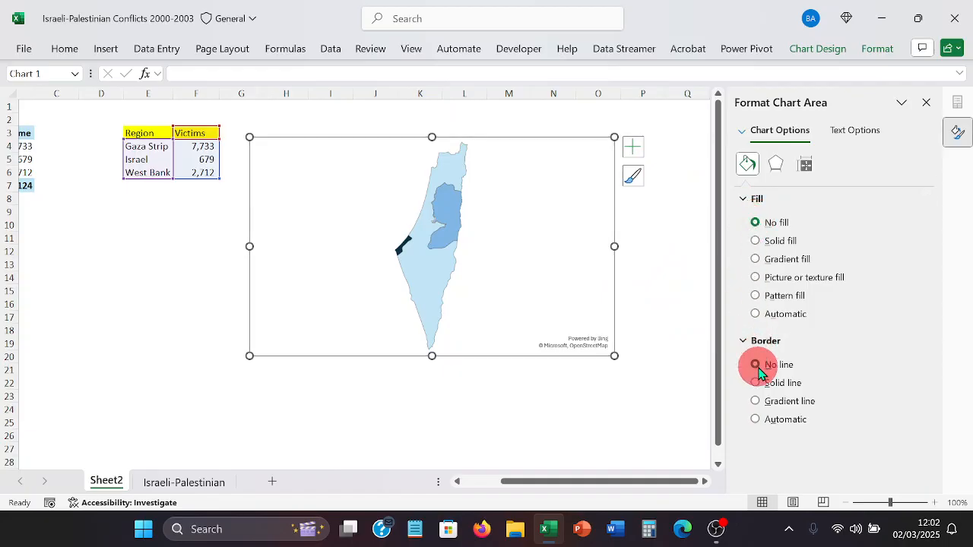
click(692, 316)
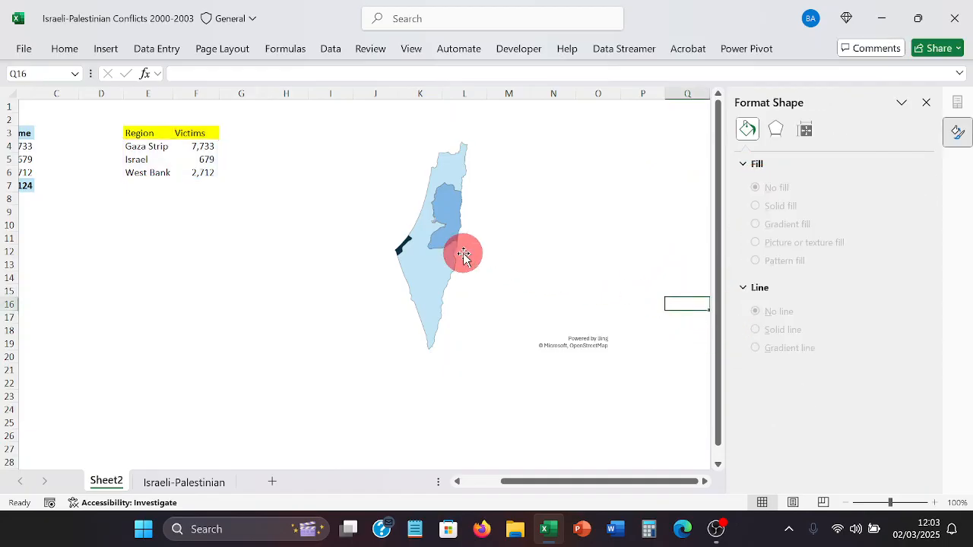
click(463, 257)
click(654, 302)
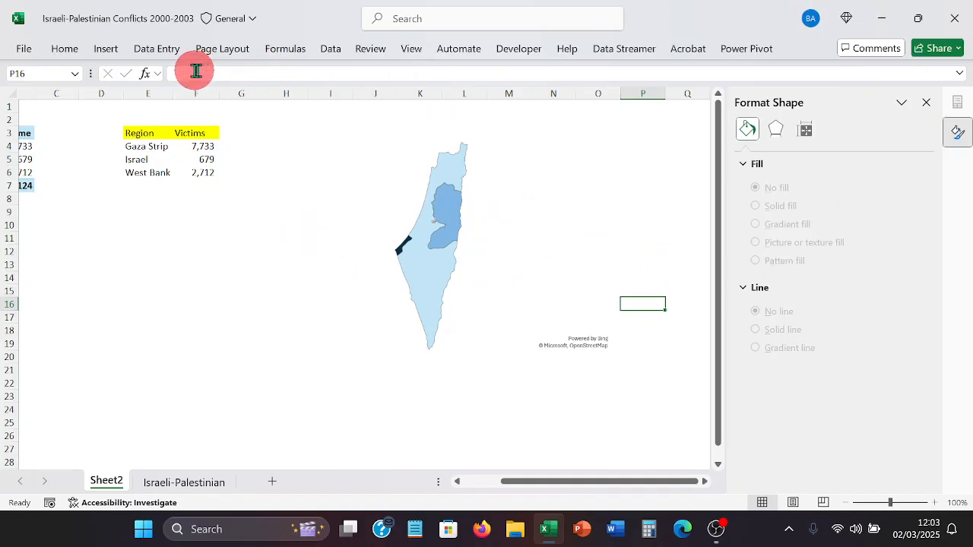
Draw a nearly horizontal straight arrow about 1.59 cm long in the empty area west of the map.
click(103, 50)
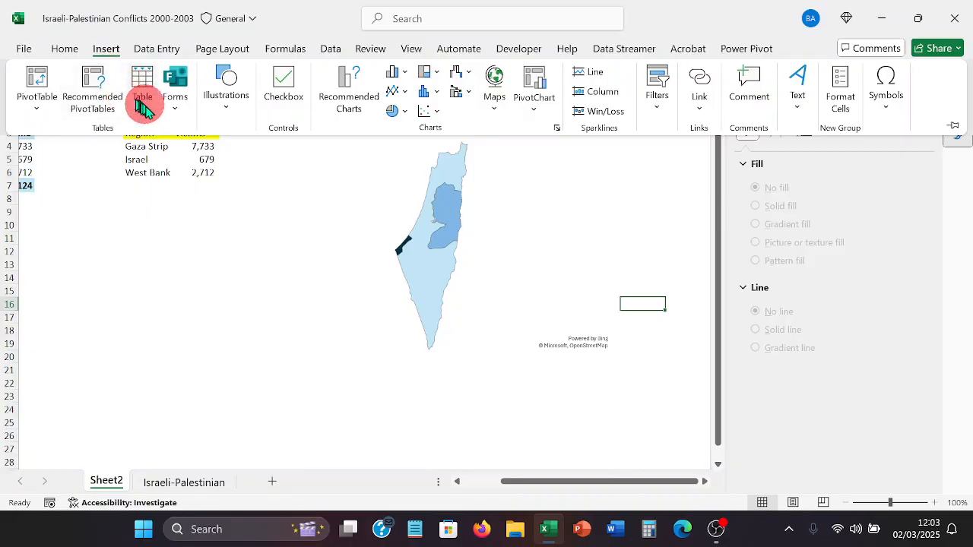
click(205, 119)
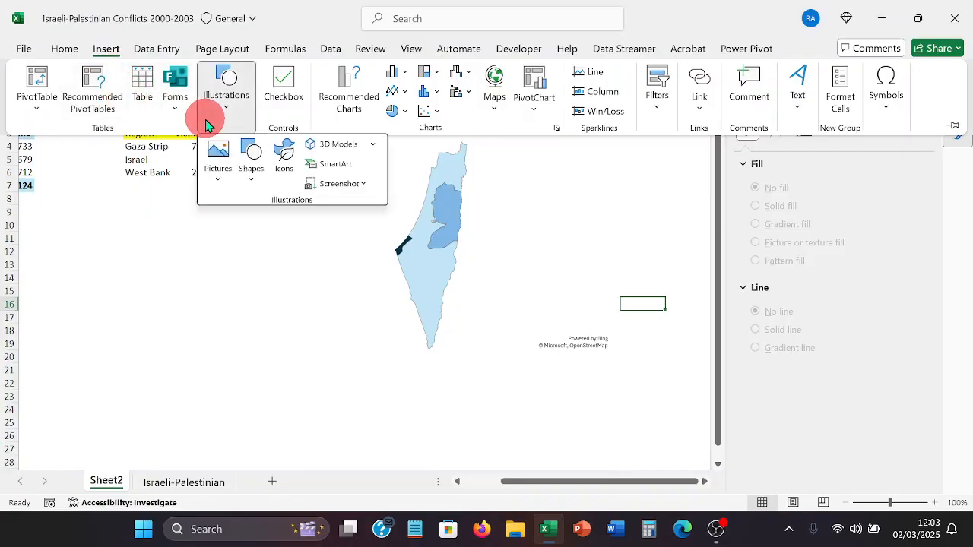
click(245, 175)
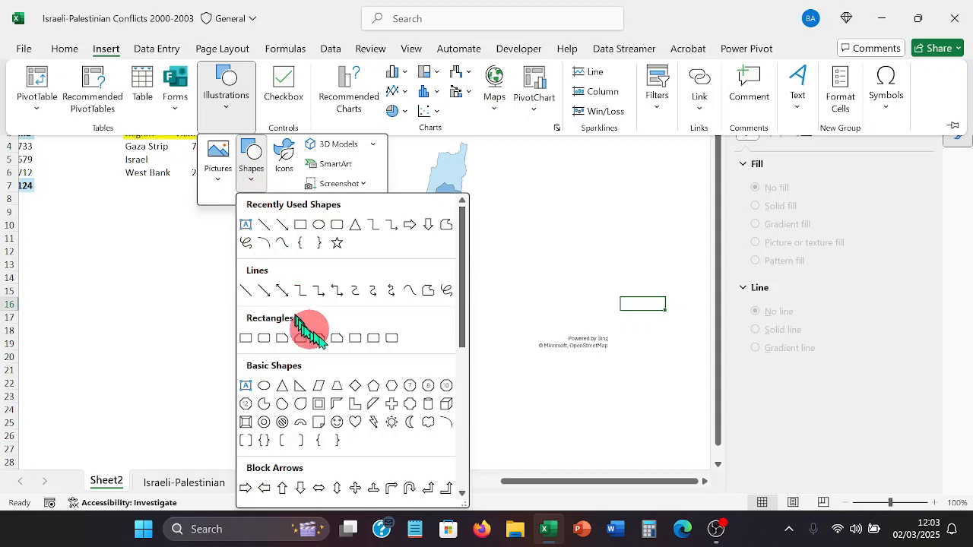
scroll(335, 348, down, 5)
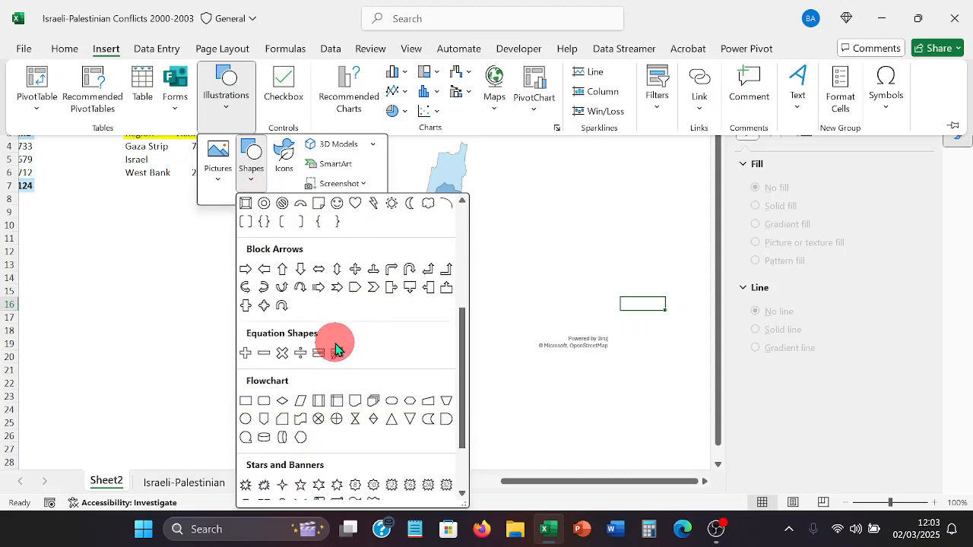
scroll(331, 350, up, 7)
scroll(328, 354, up, 1)
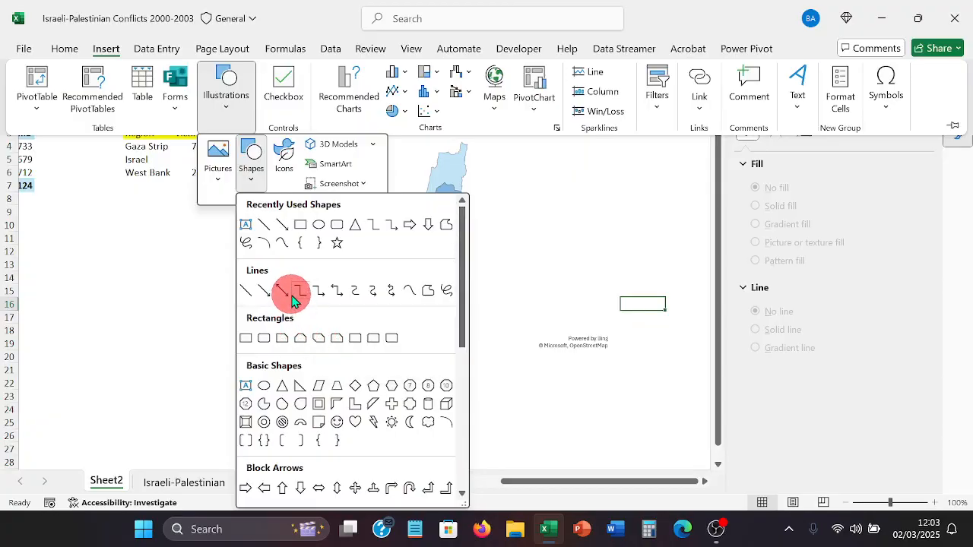
click(287, 230)
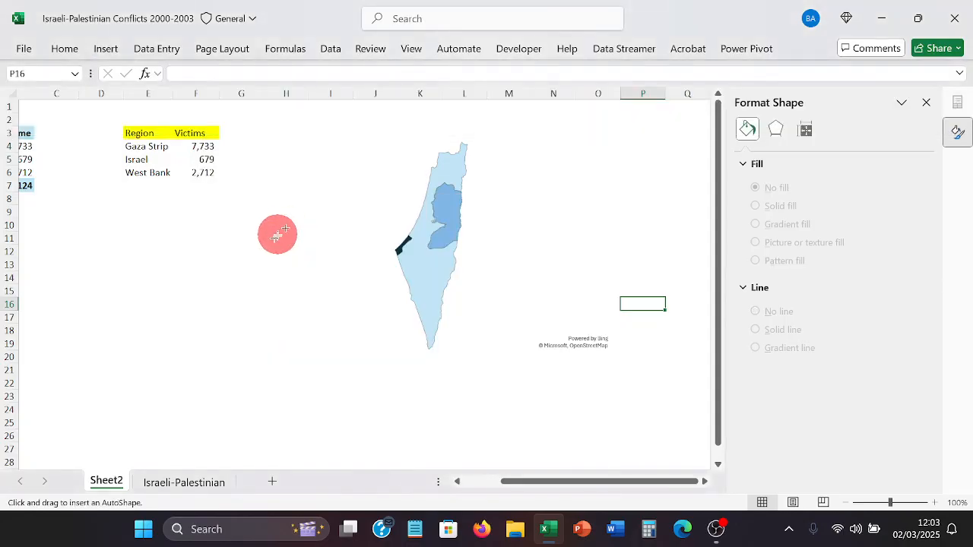
drag(266, 288, 289, 280)
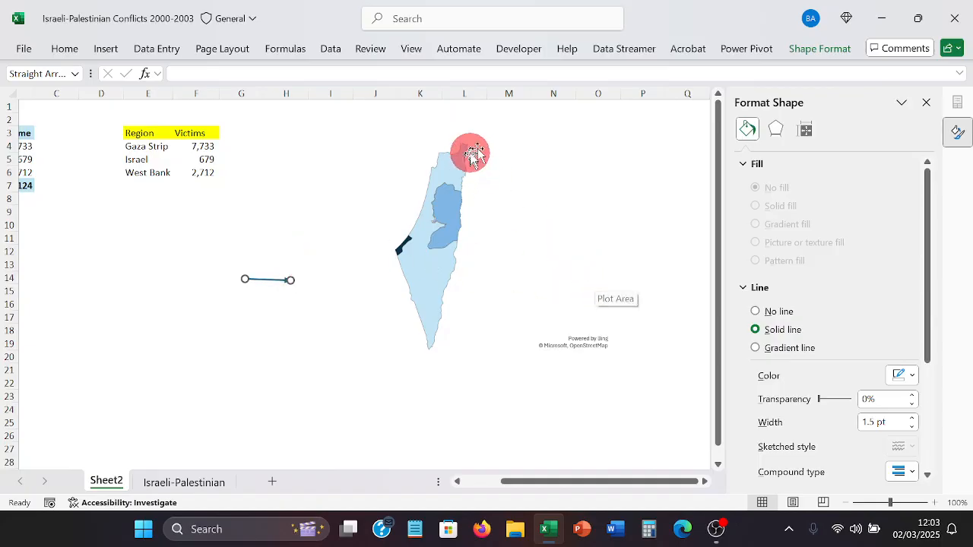
Format the arrow's outline with a light gray theme shade and a weight of ½ pt.
click(821, 51)
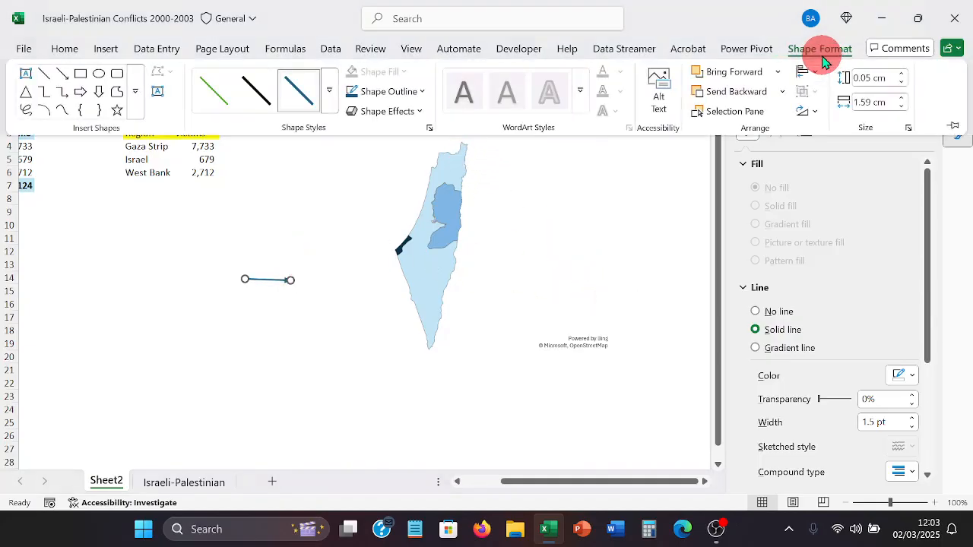
click(423, 91)
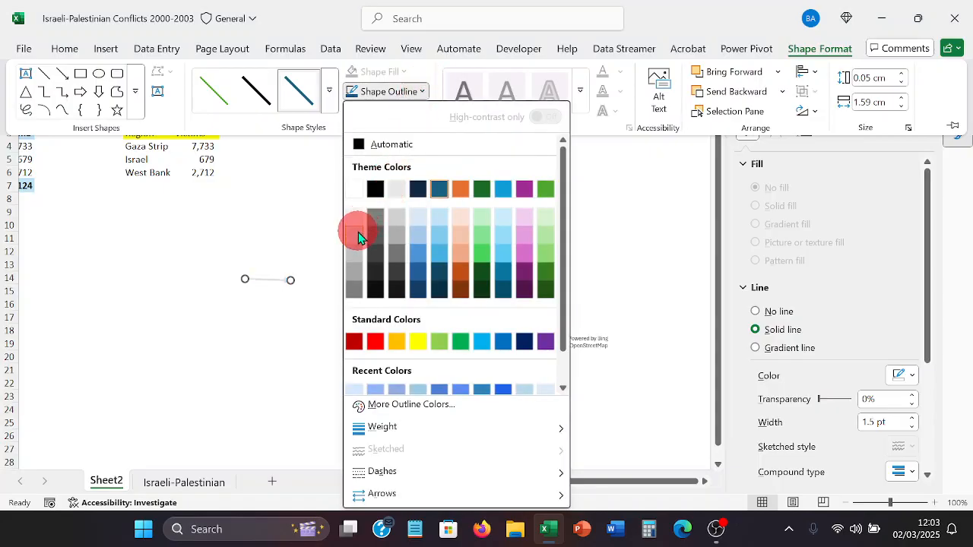
click(354, 253)
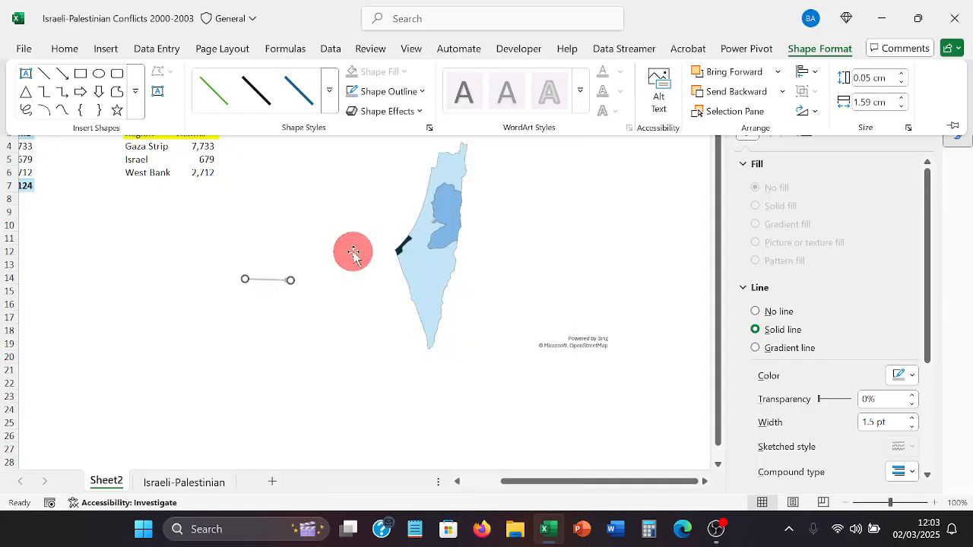
click(420, 95)
mouse_move(437, 435)
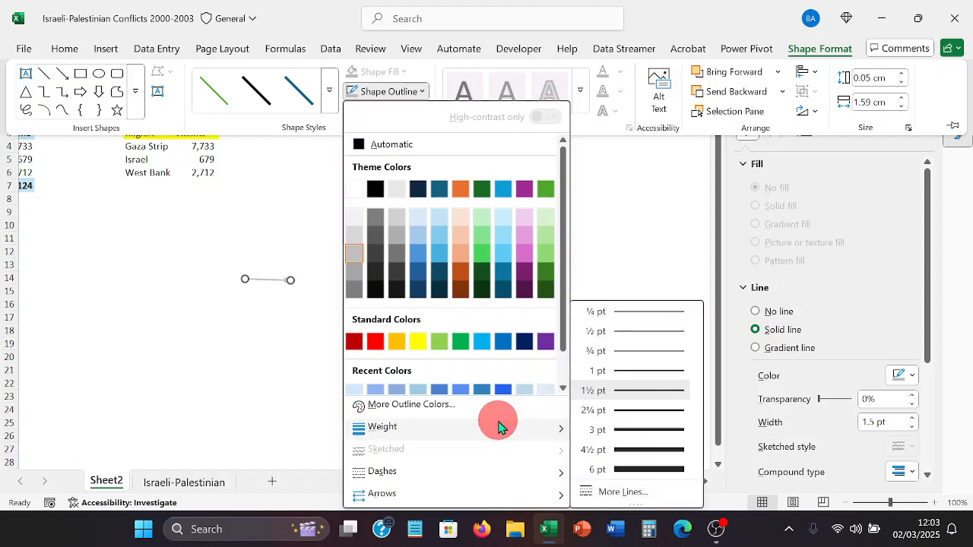
click(602, 334)
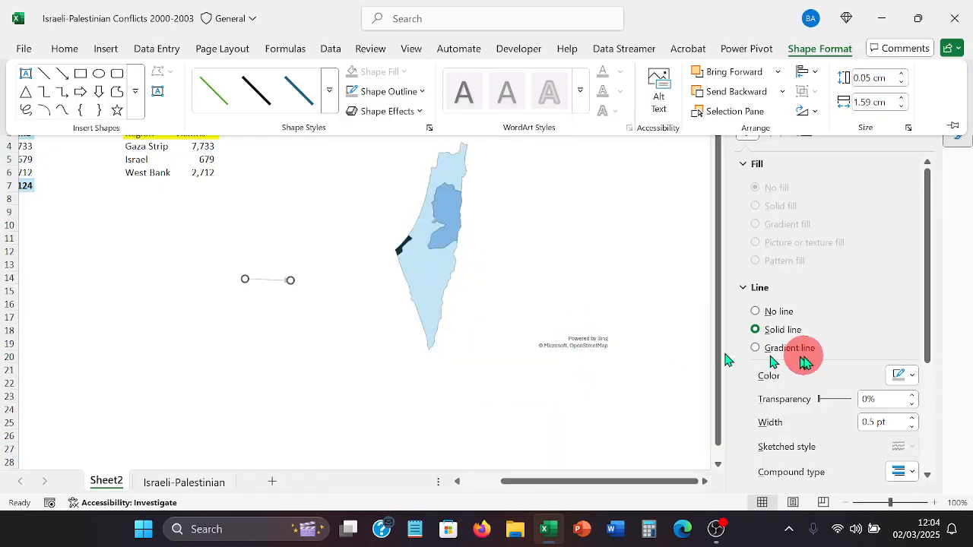
key(ctrl+F1)
click(273, 328)
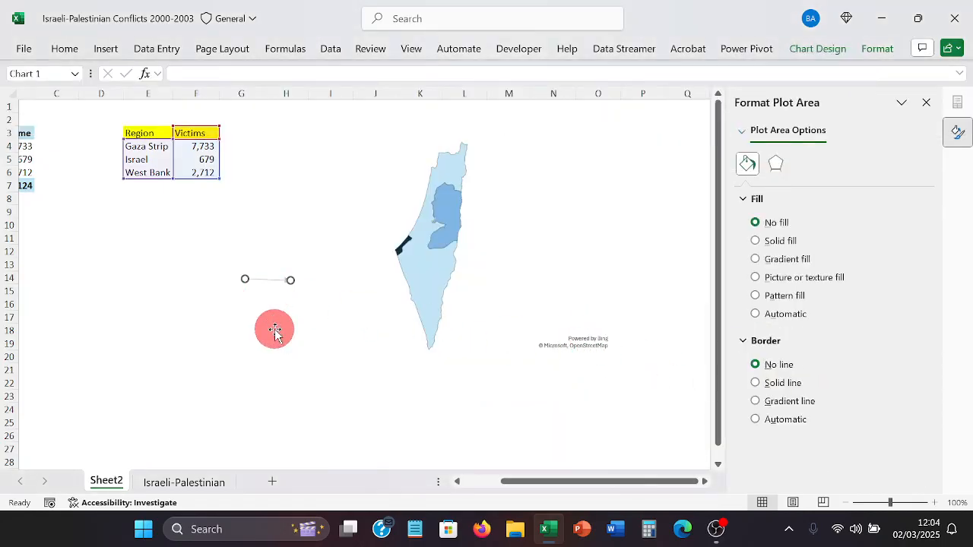
Set both the begin and end arrow types of the gray line to the round dot style.
click(275, 279)
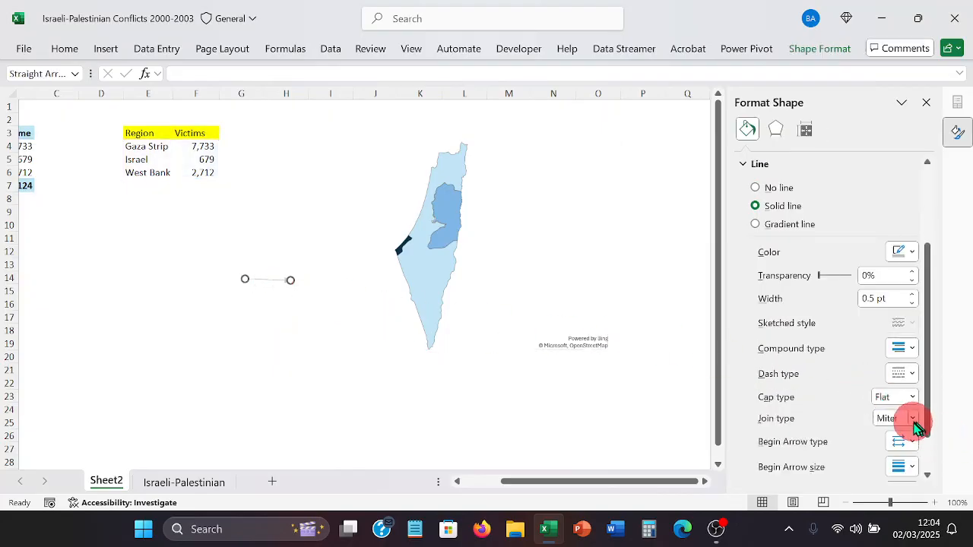
scroll(916, 426, down, 2)
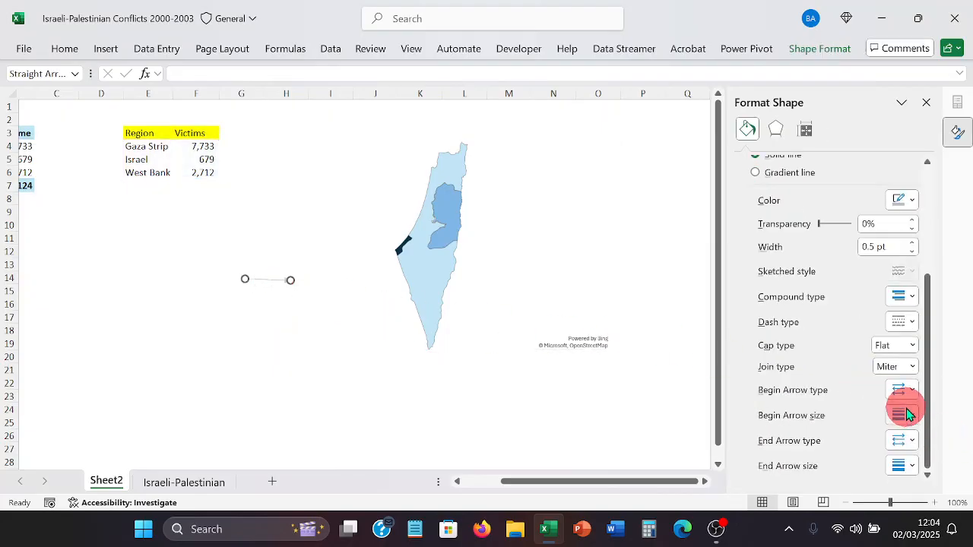
click(909, 392)
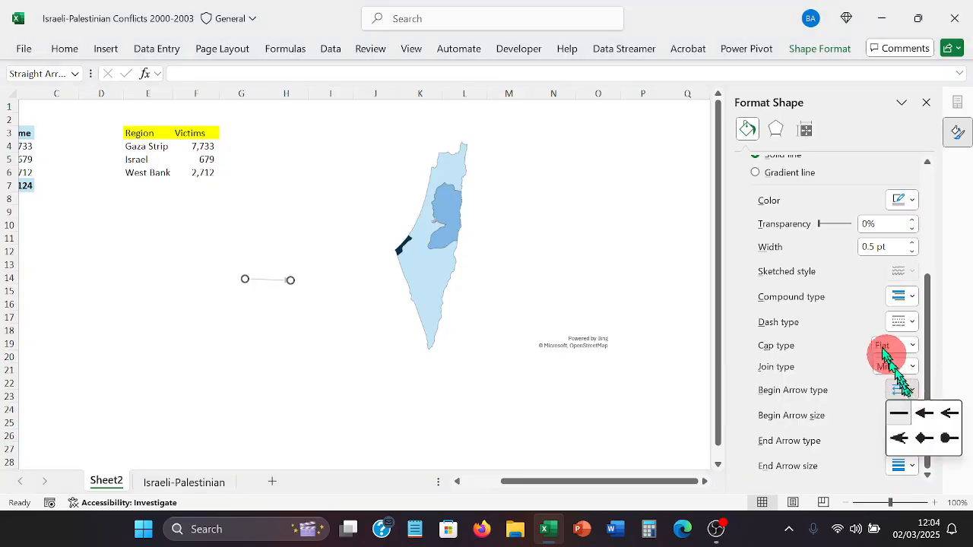
click(951, 436)
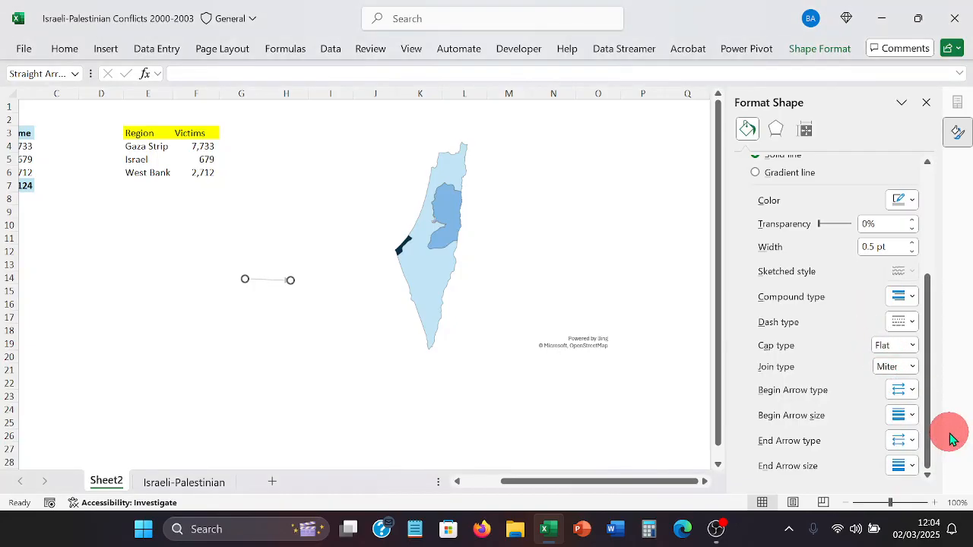
click(907, 391)
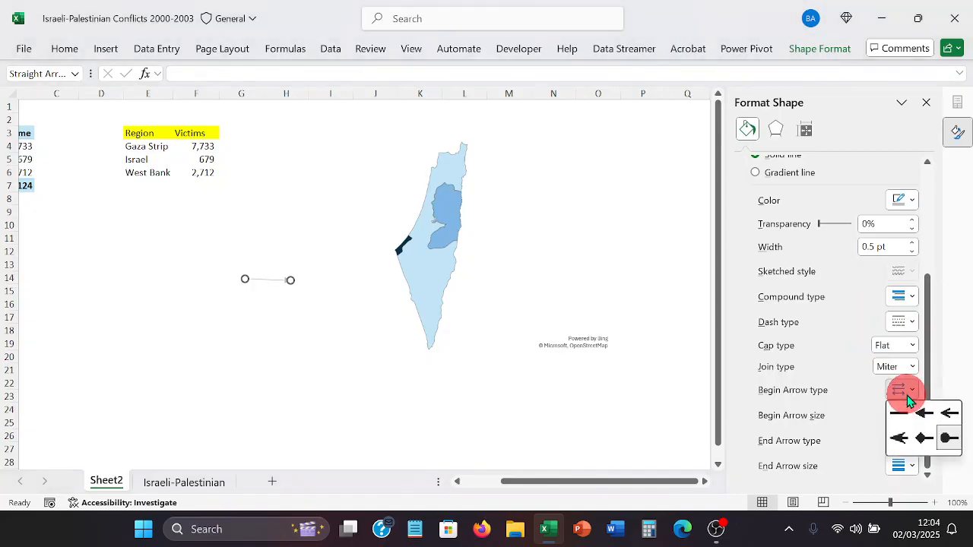
click(951, 436)
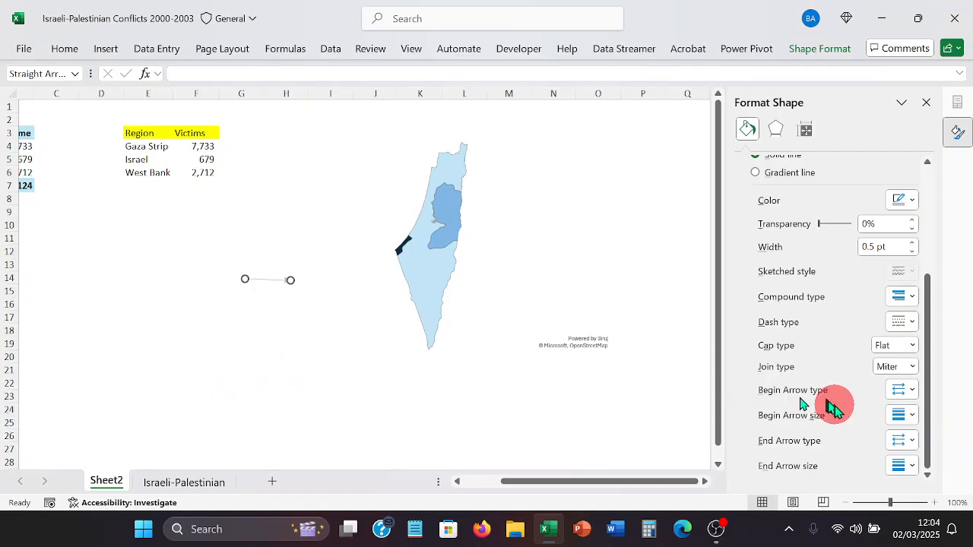
click(913, 442)
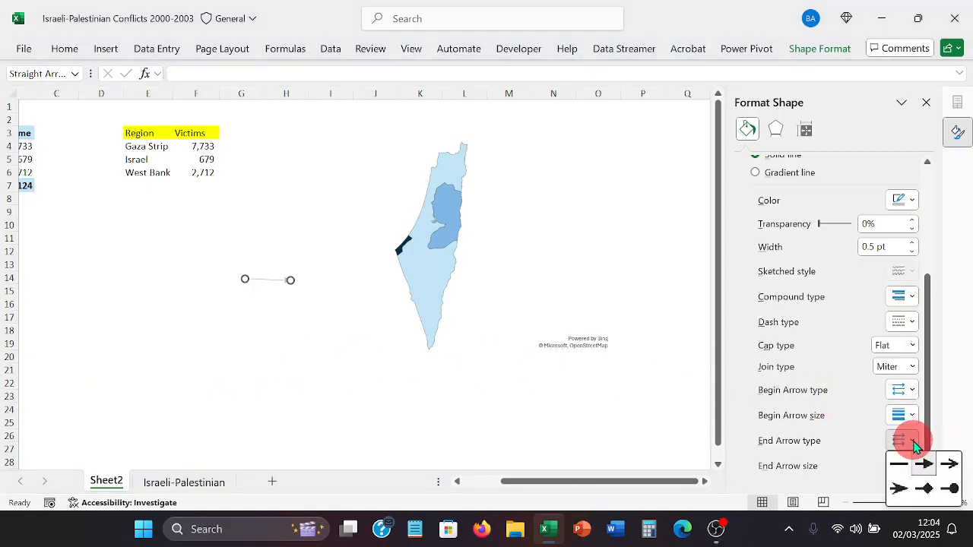
click(947, 485)
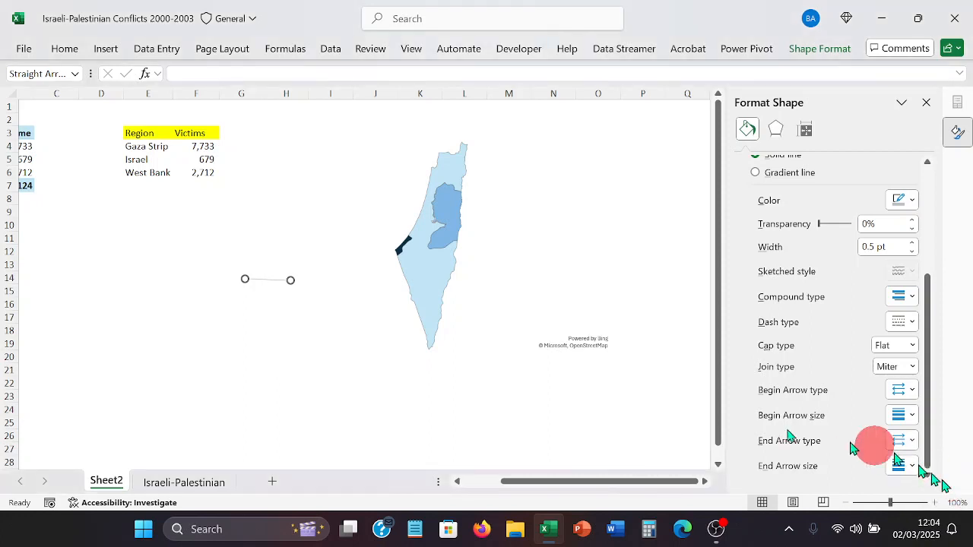
click(129, 367)
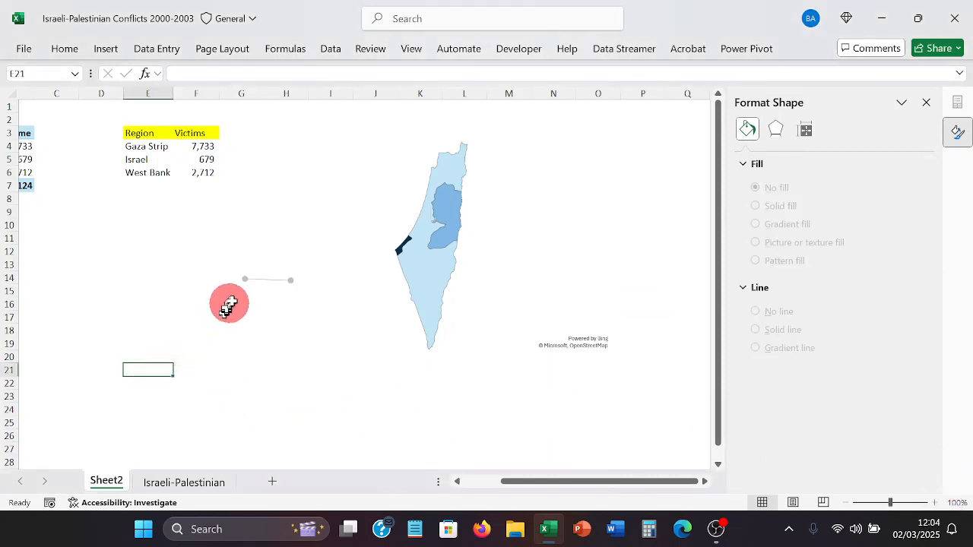
Set the gray line's begin arrow type to the plain style without an arrowhead.
click(262, 280)
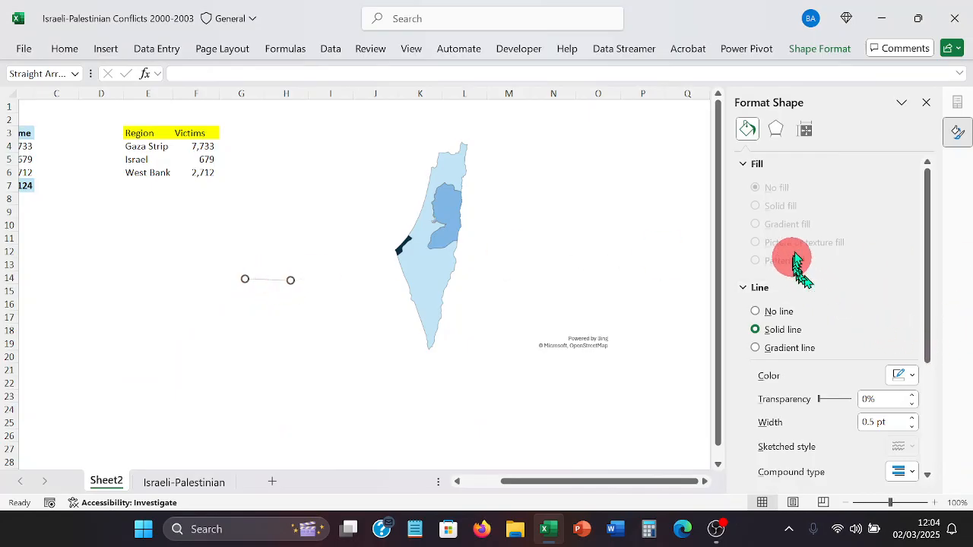
scroll(819, 465, down, 3)
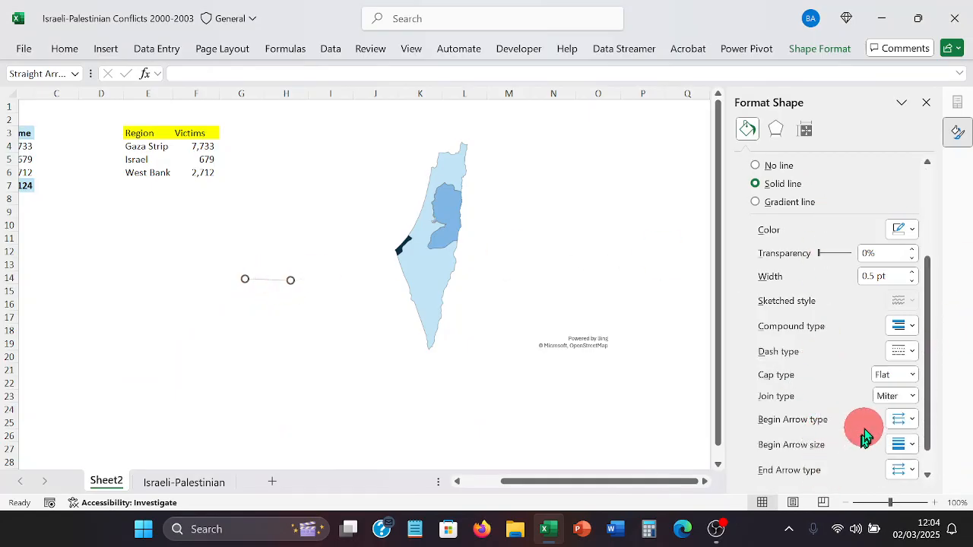
click(911, 421)
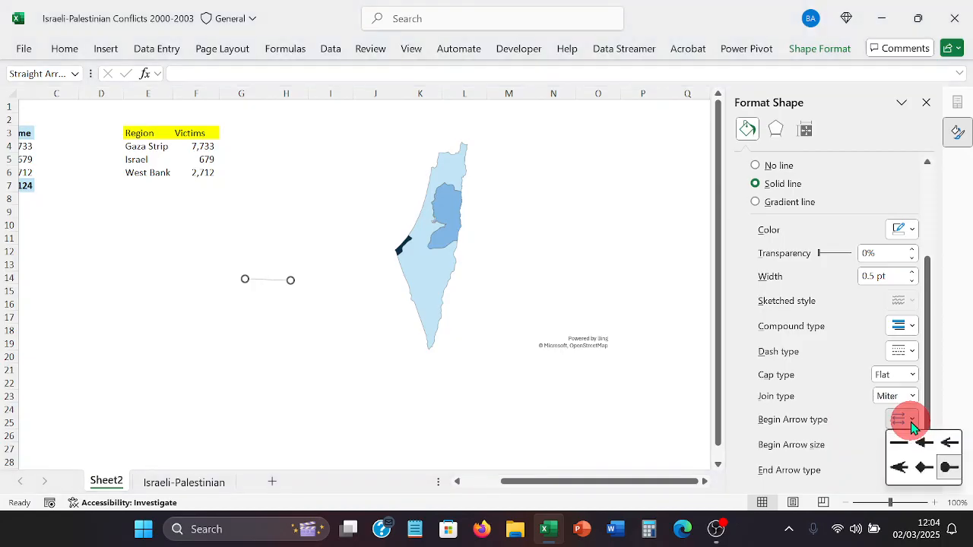
click(898, 444)
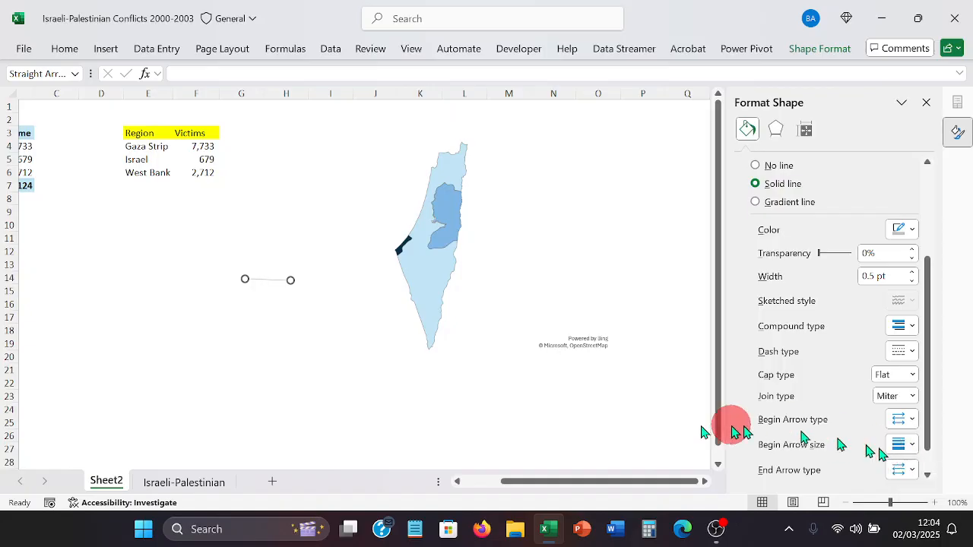
click(201, 360)
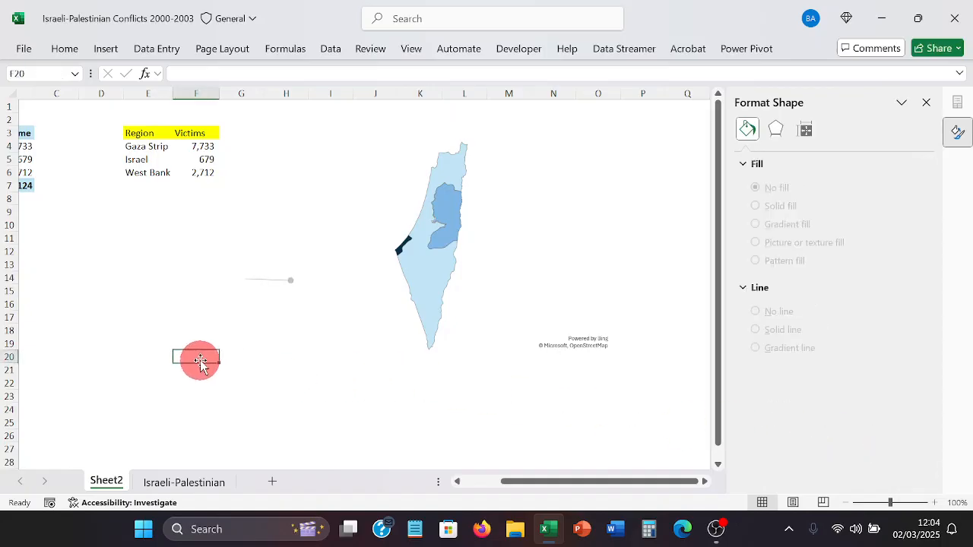
Turn the gray line vertical with its dot at the upper end, shorten it, and place it just above the Gaza Strip.
click(259, 283)
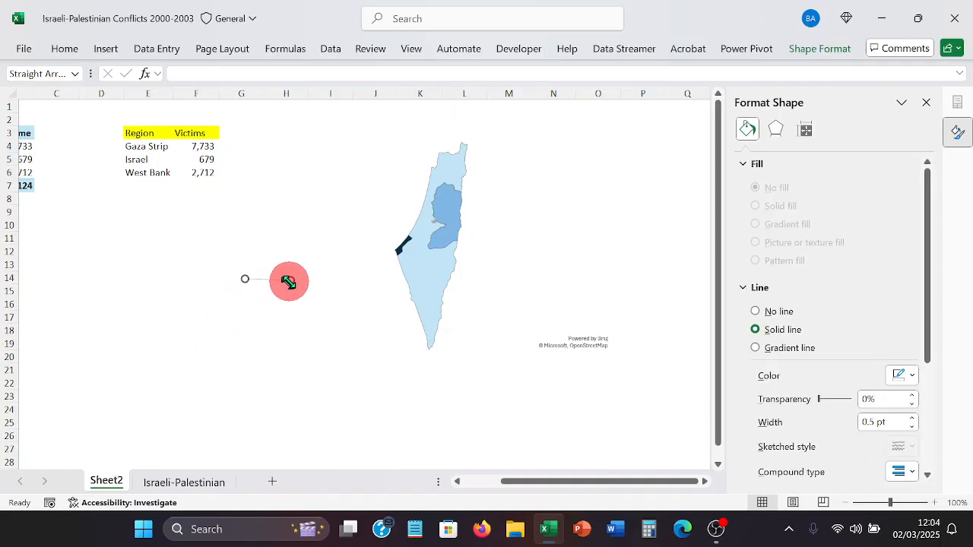
drag(289, 281, 245, 245)
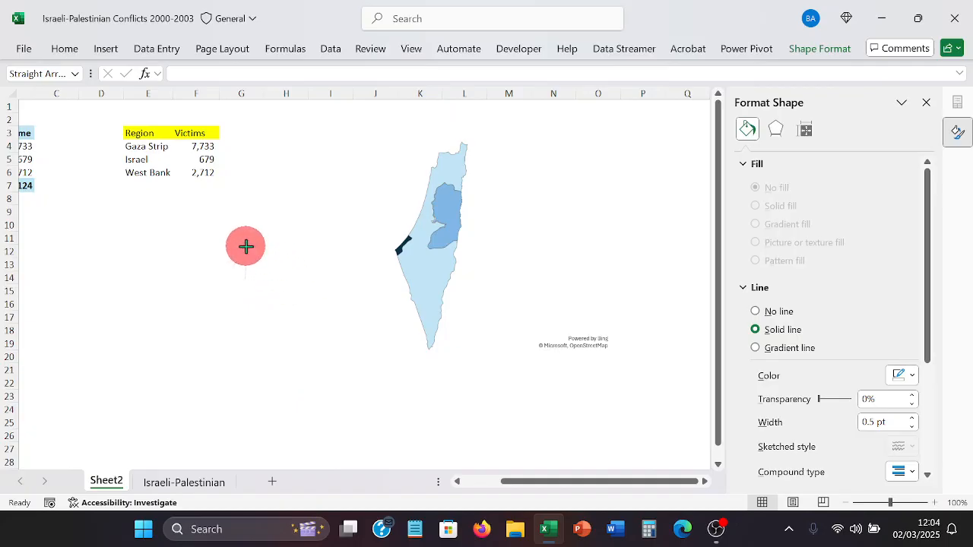
drag(245, 246, 239, 246)
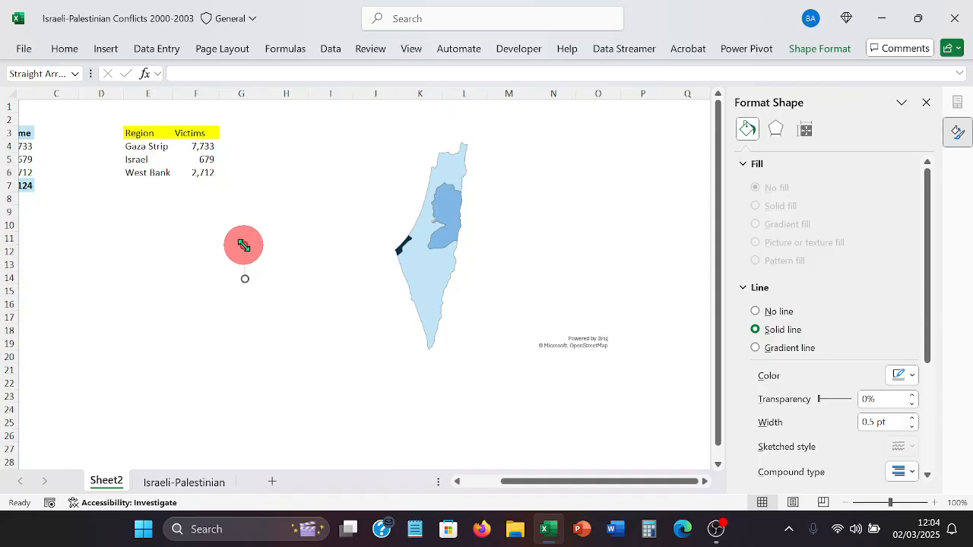
click(221, 289)
drag(244, 270, 388, 220)
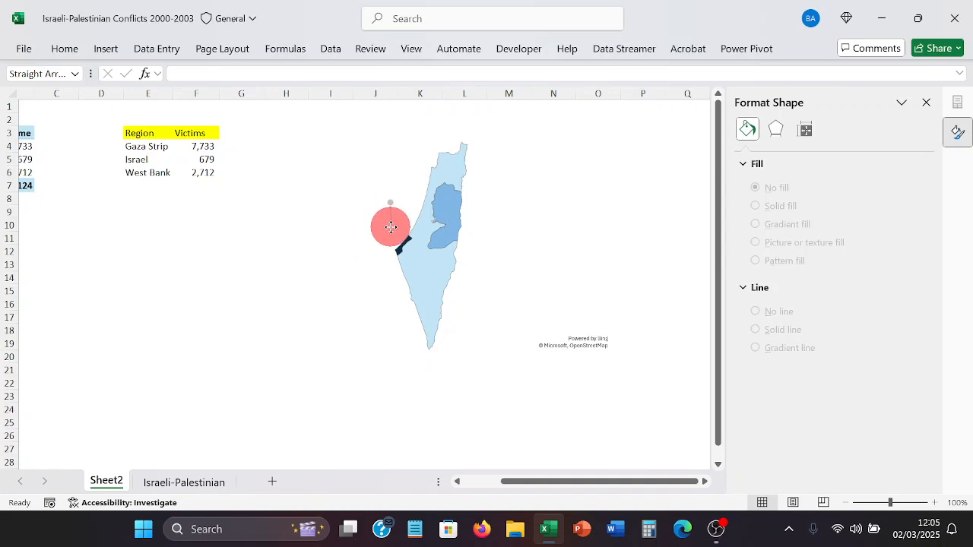
click(156, 316)
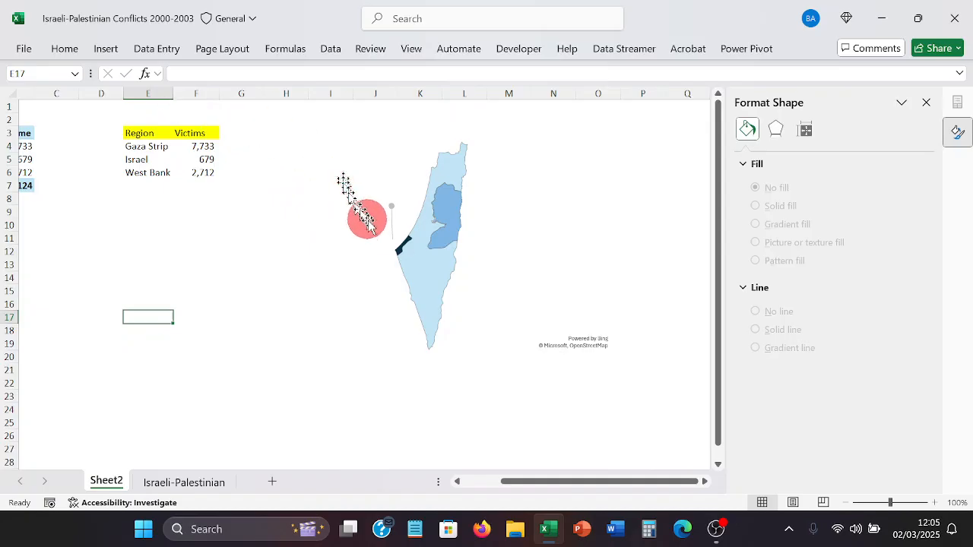
Duplicate the vertical gray line west of the map and set the copy's begin and end arrow types to no arrowhead.
click(391, 224)
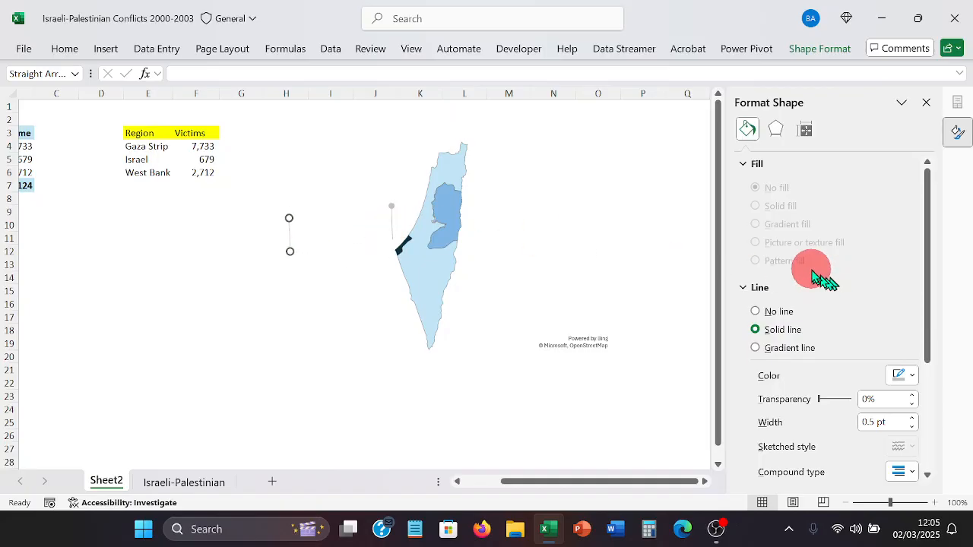
scroll(807, 289, down, 3)
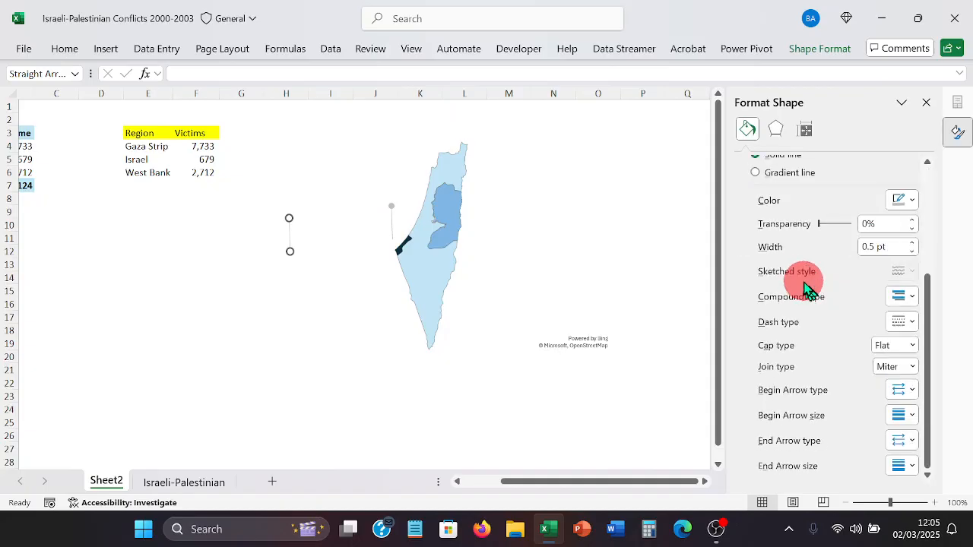
click(911, 391)
click(892, 423)
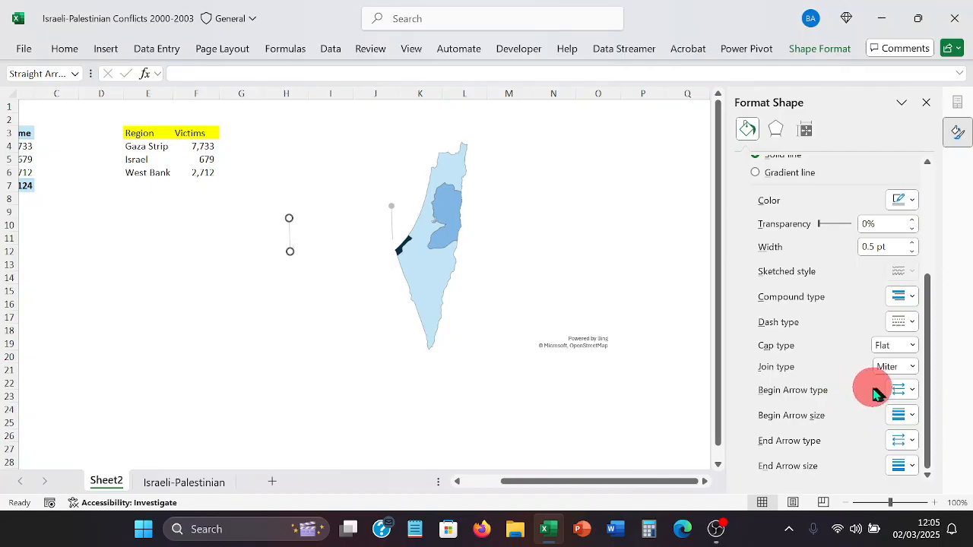
click(905, 442)
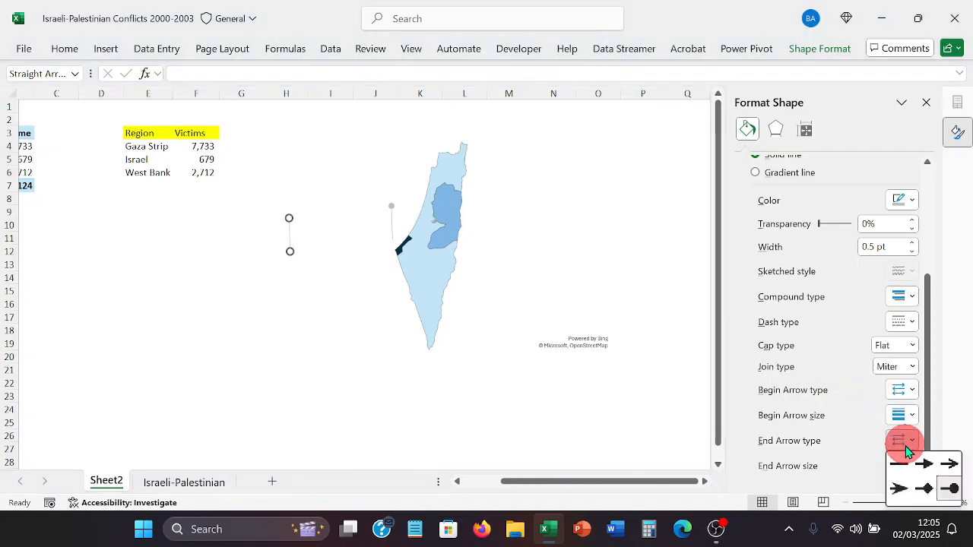
click(905, 458)
click(258, 350)
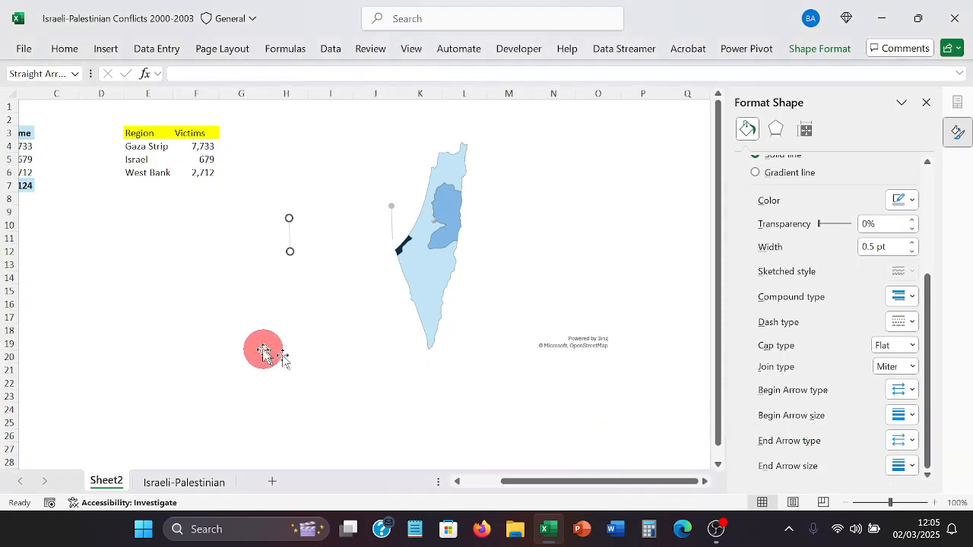
click(225, 319)
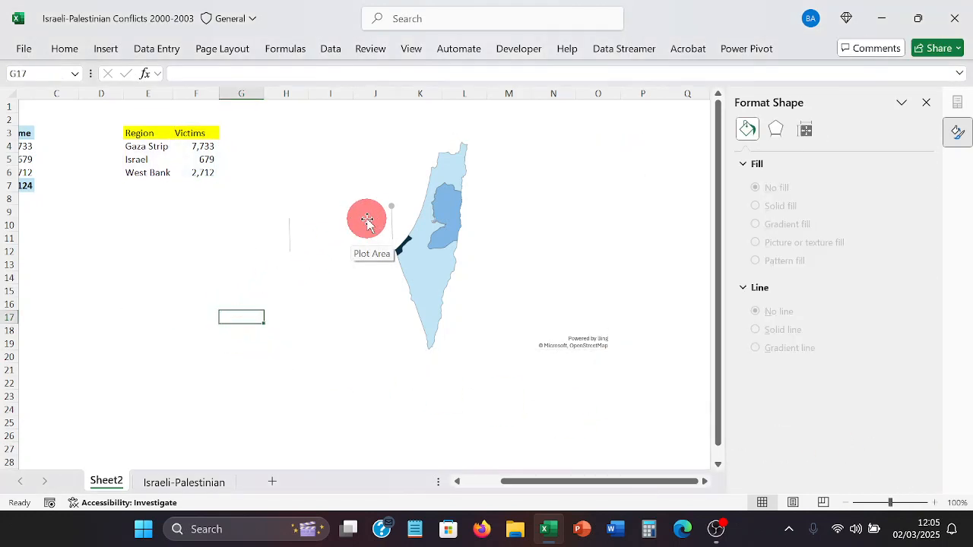
Turn the plain copy horizontal and join the dotted vertical line to its western end to form an L-shaped connector.
click(296, 232)
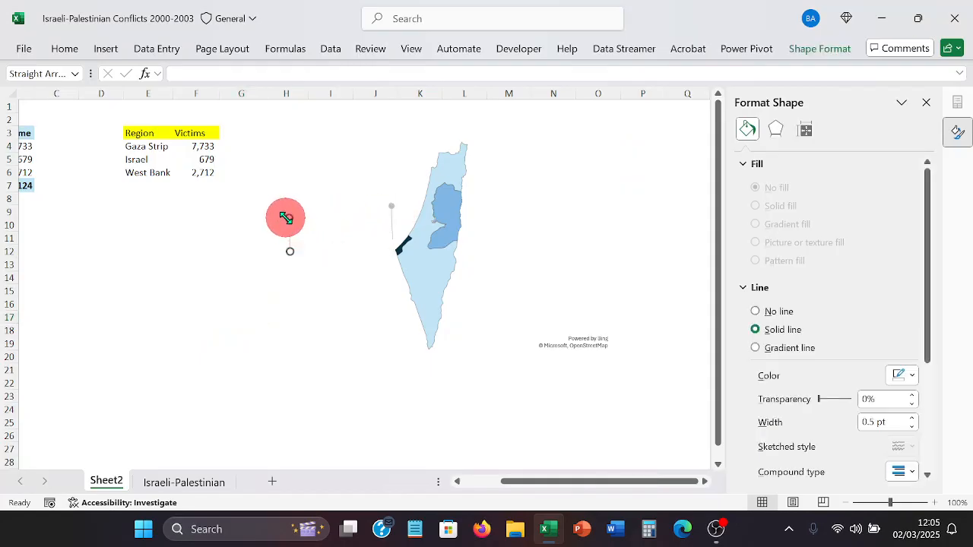
drag(285, 218, 327, 251)
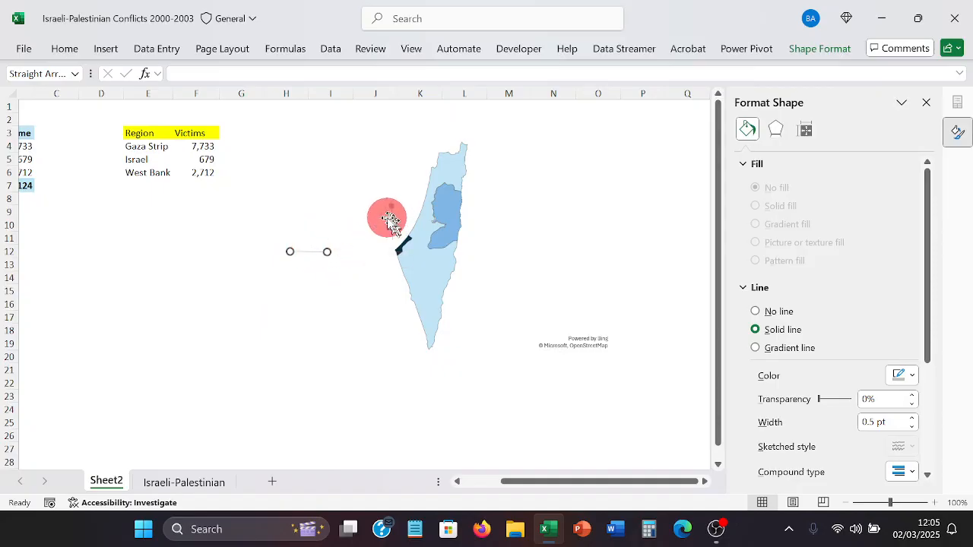
mouse_move(391, 218)
mouse_down()
mouse_move(290, 223)
mouse_move(305, 271)
mouse_move(304, 250)
mouse_up()
click(319, 321)
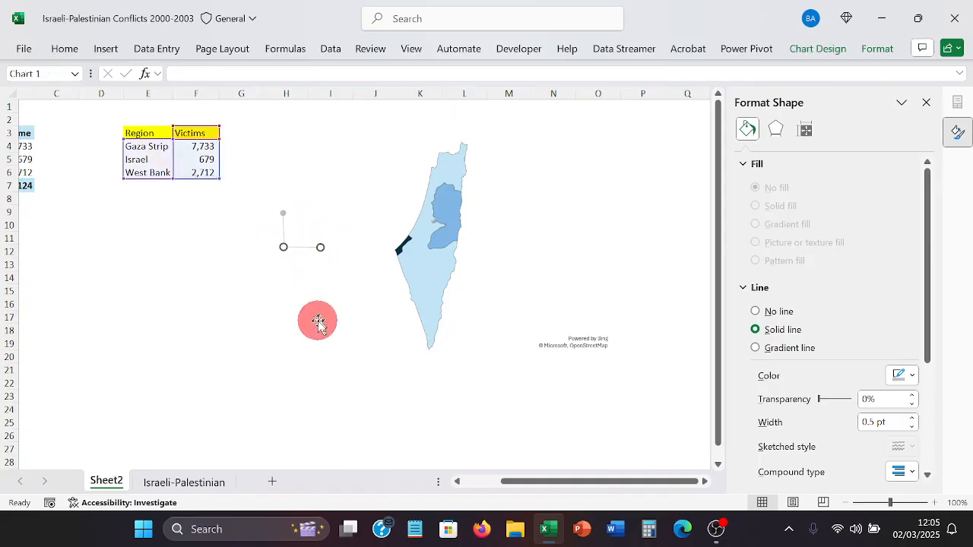
click(169, 330)
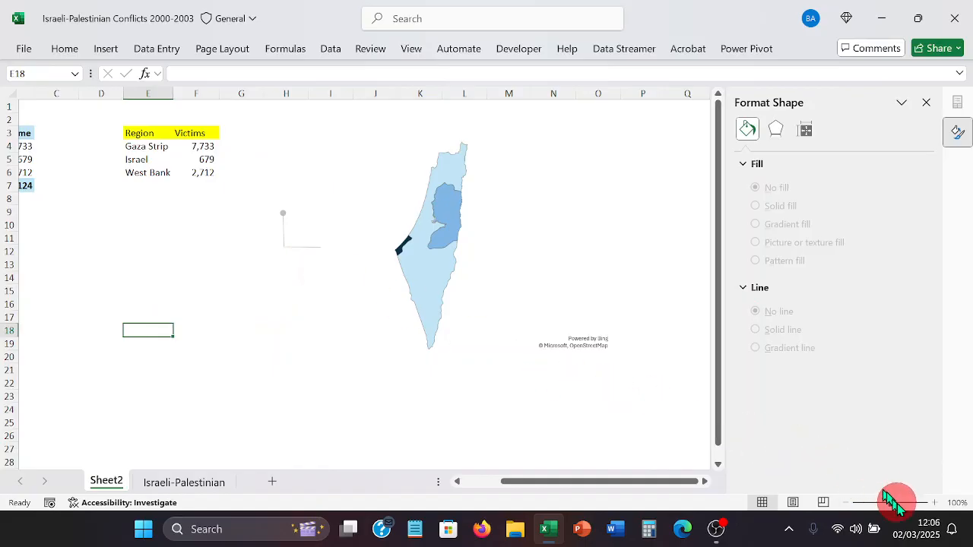
Close the shape formatting options and shorten both the vertical and horizontal lines of the L-shaped connector.
click(936, 500)
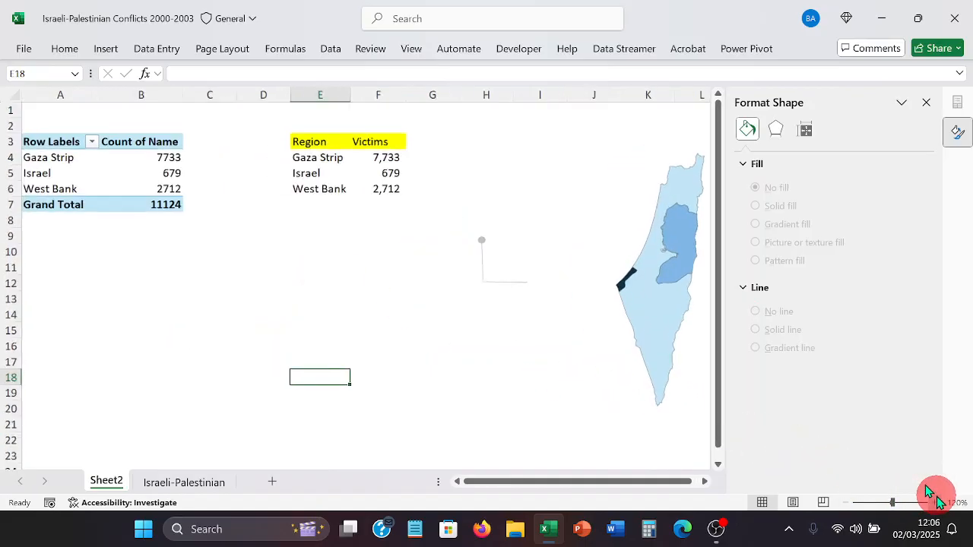
click(937, 500)
click(937, 500)
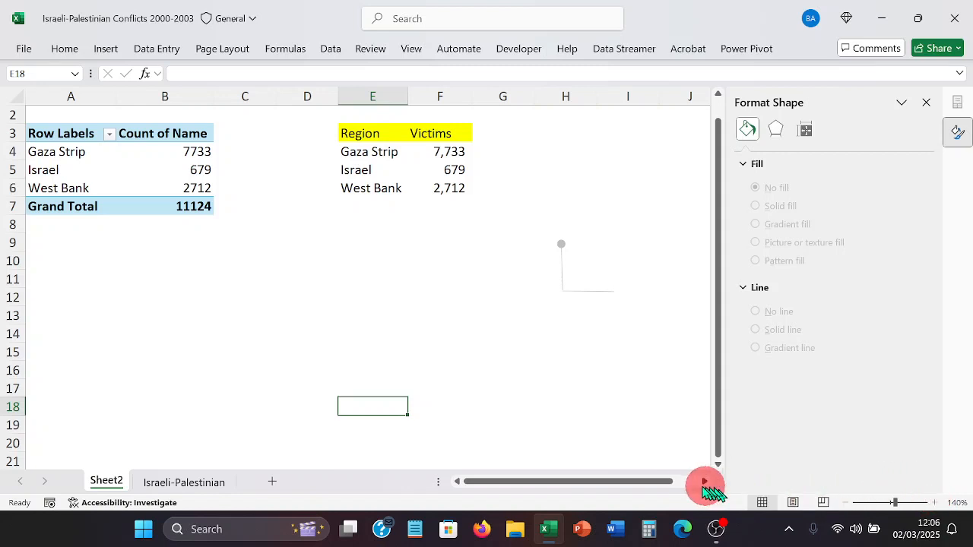
drag(672, 482, 703, 484)
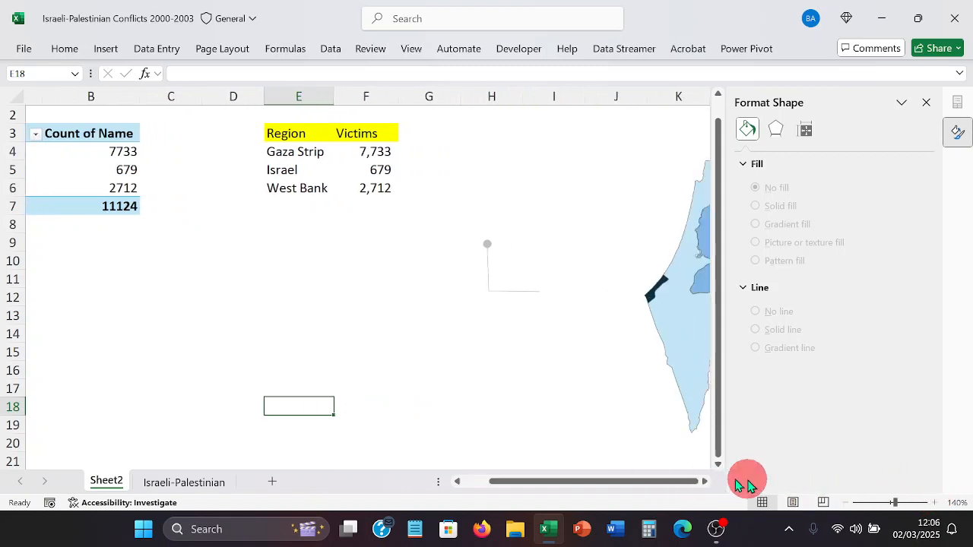
click(931, 102)
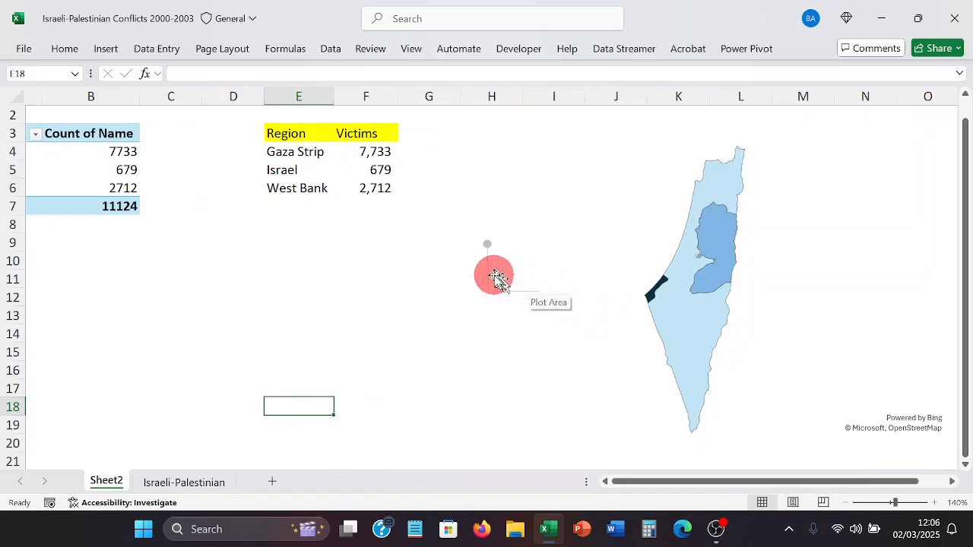
click(487, 273)
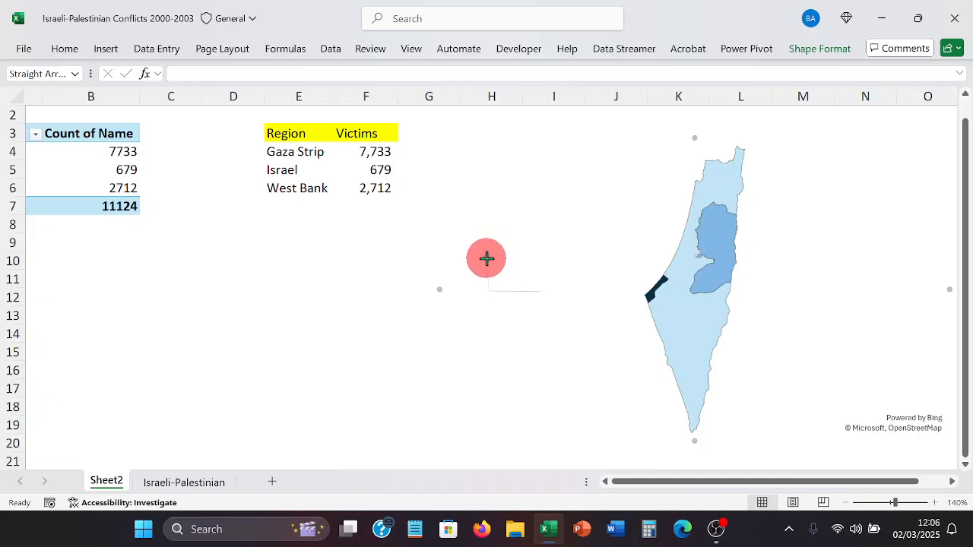
drag(486, 258, 487, 259)
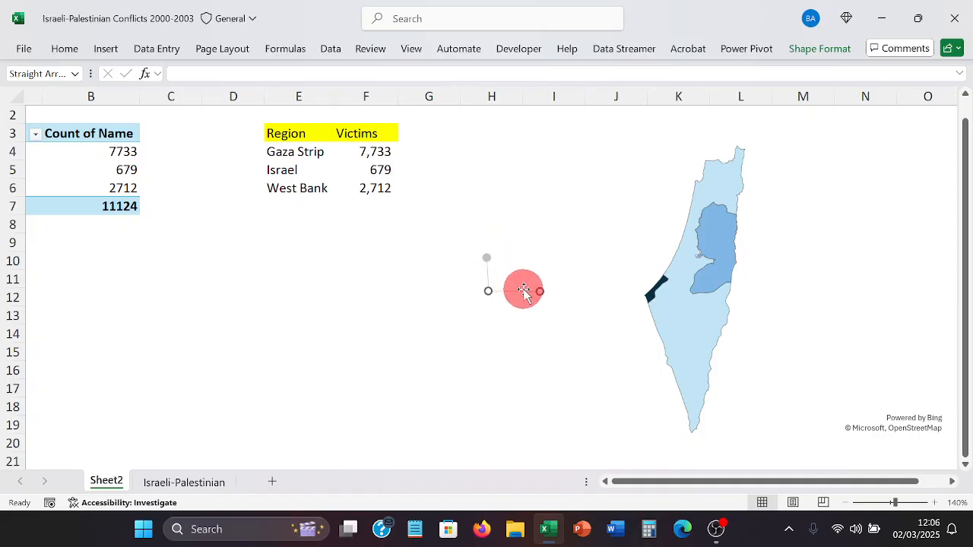
drag(538, 292, 528, 292)
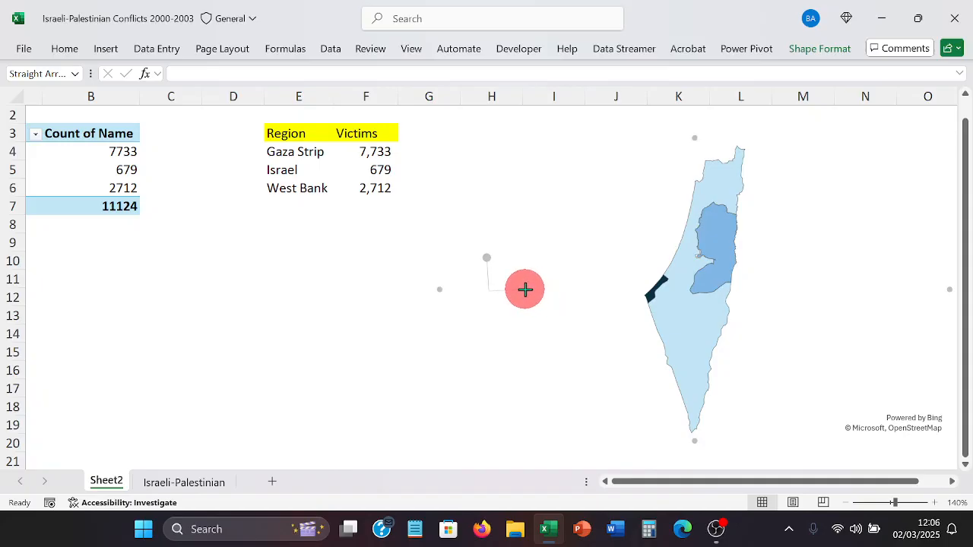
drag(524, 289, 524, 288)
click(495, 335)
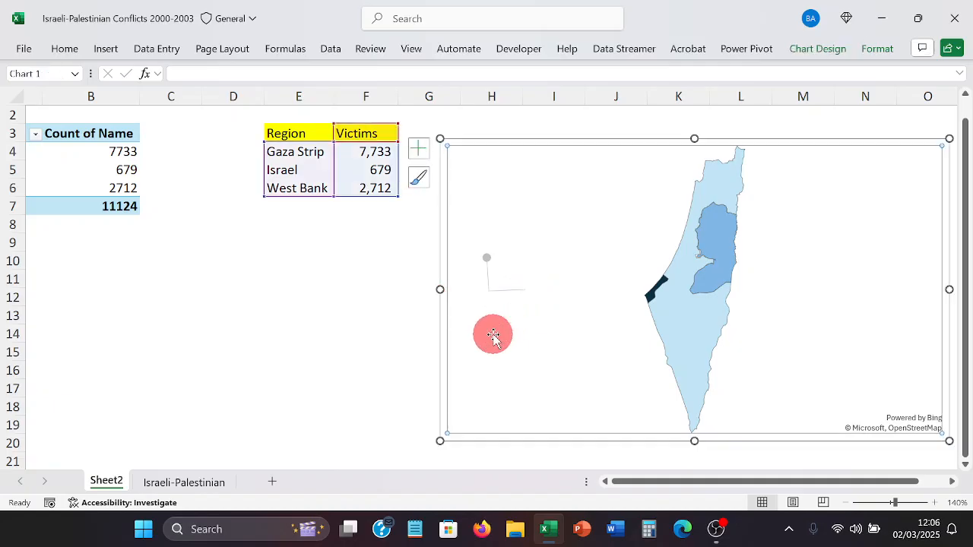
Straighten the connector's dotted vertical line and shorten its horizontal line further so the two meet in a clean right angle.
click(490, 260)
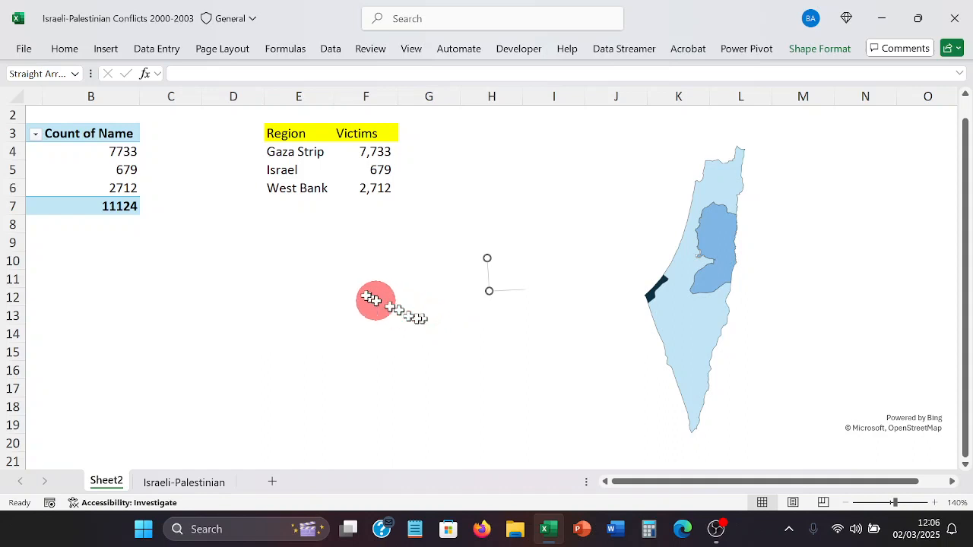
click(348, 281)
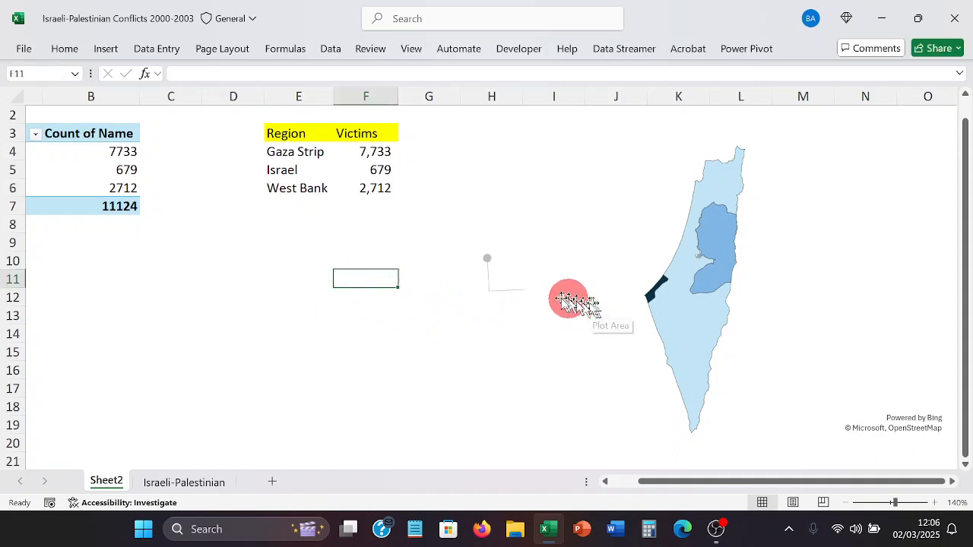
click(513, 292)
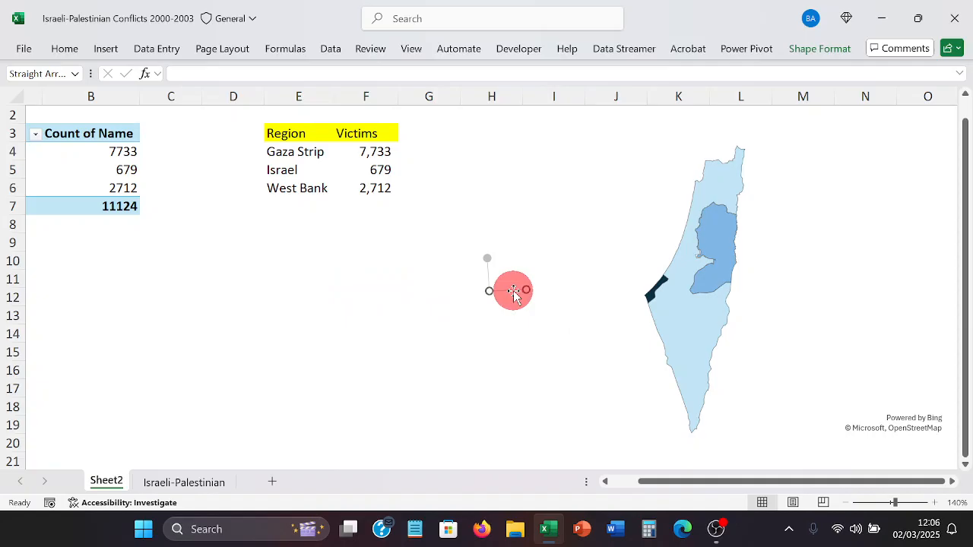
click(294, 262)
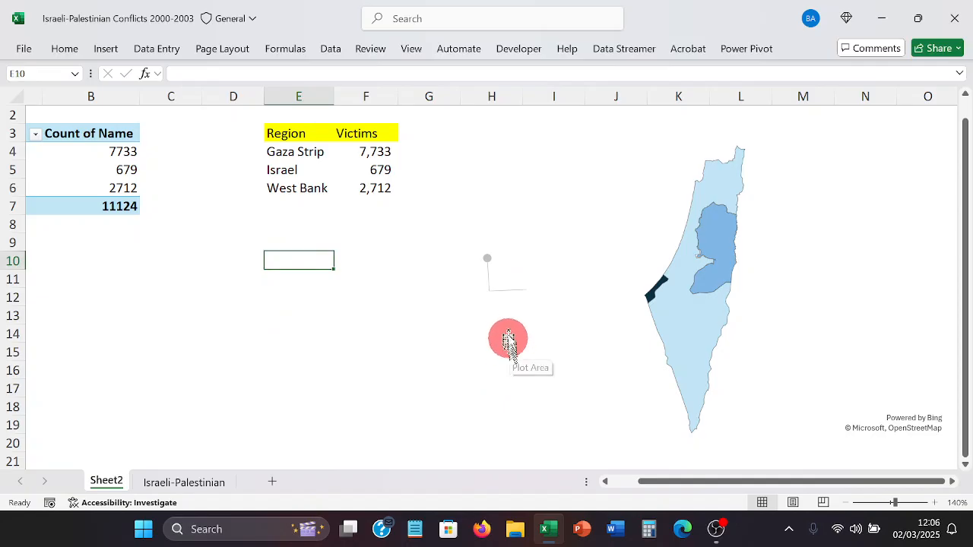
click(514, 289)
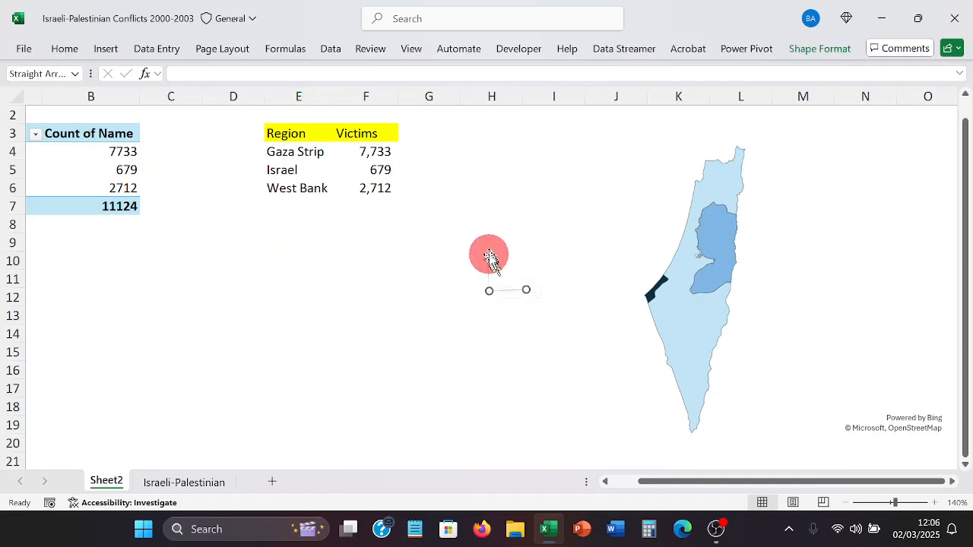
click(487, 257)
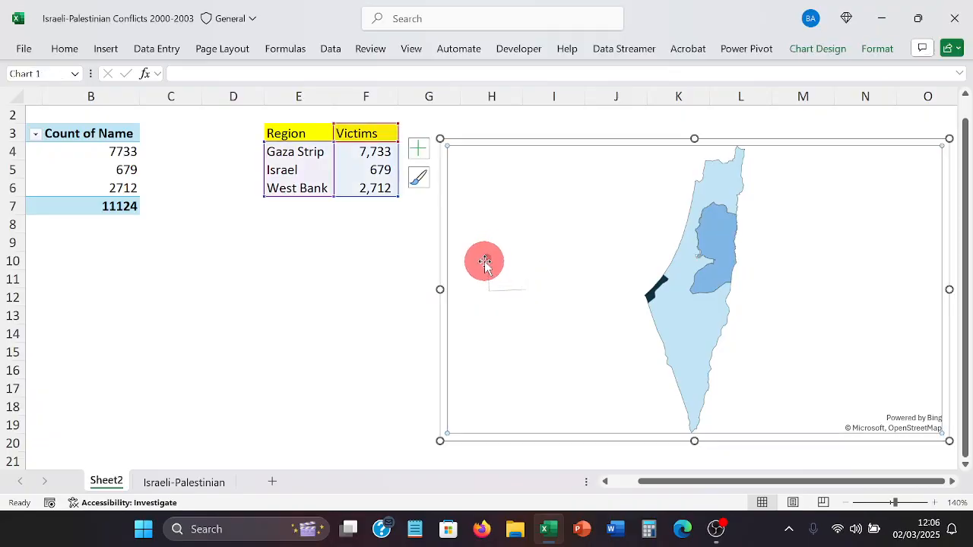
click(485, 260)
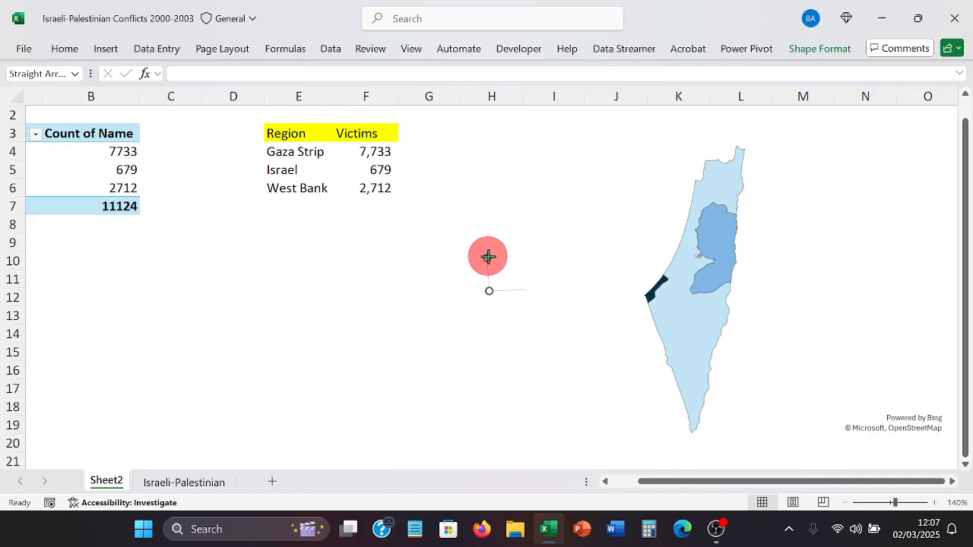
click(490, 256)
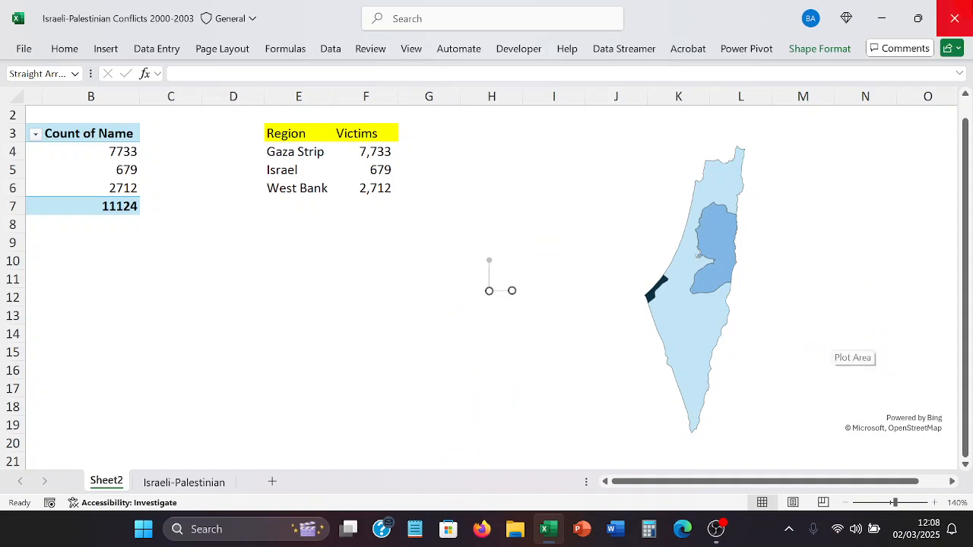
Group the connector's dotted vertical line and horizontal line into a single object.
click(431, 262)
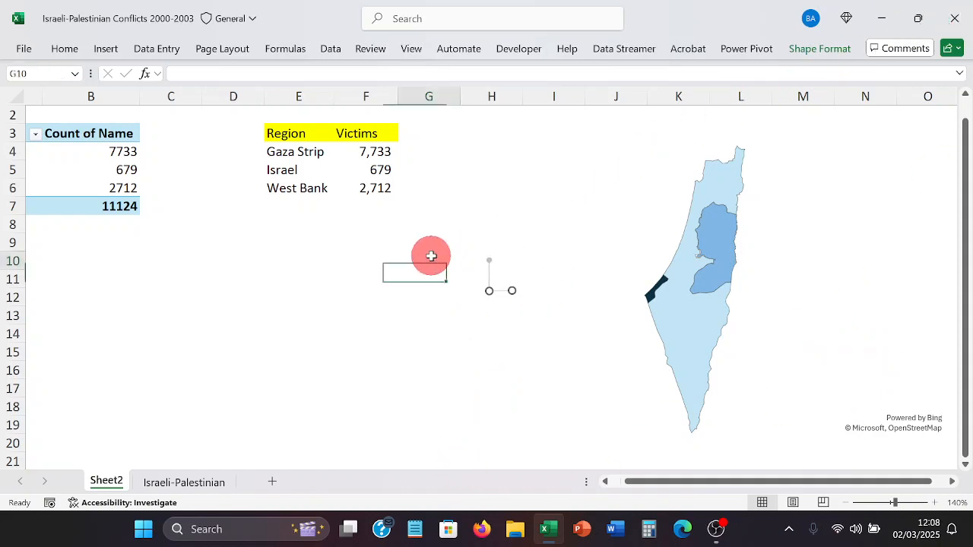
click(504, 290)
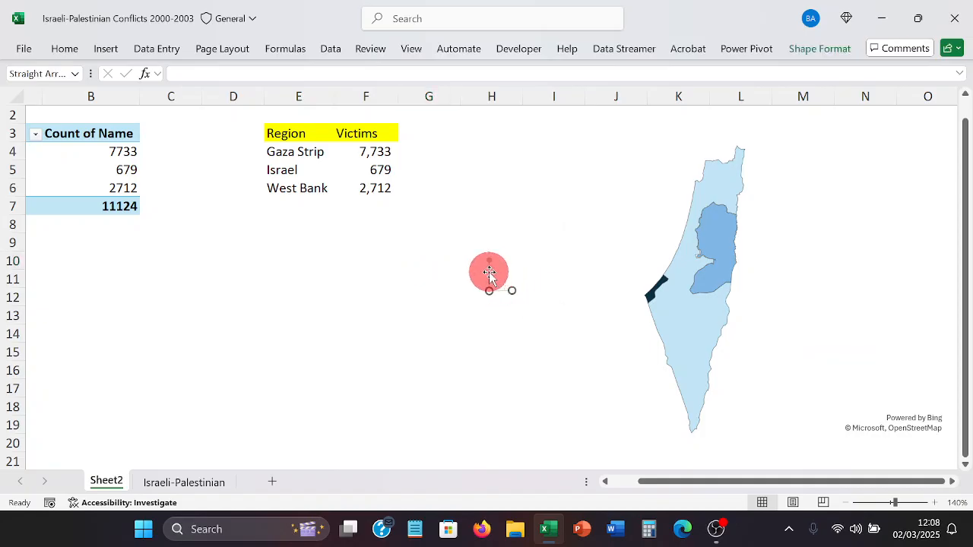
shift+click(489, 271)
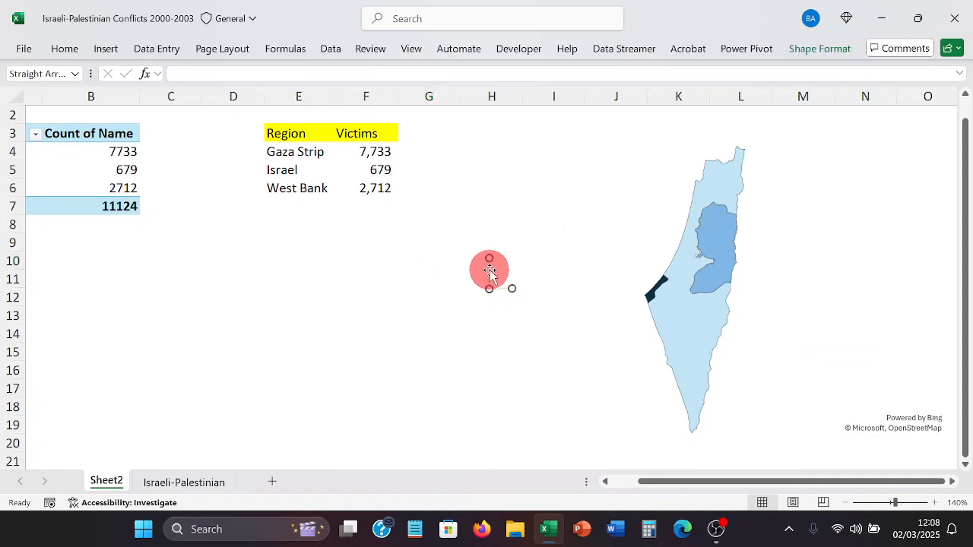
click(841, 60)
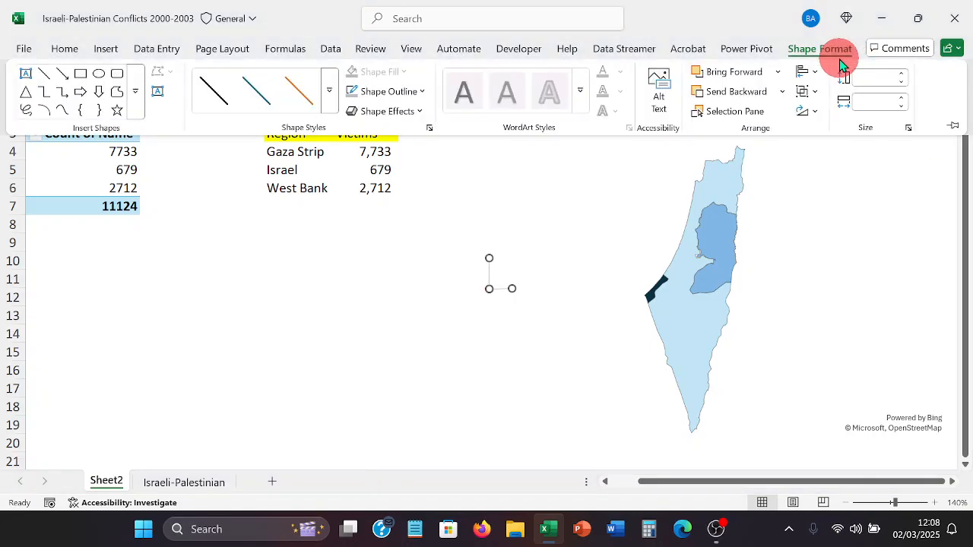
click(815, 92)
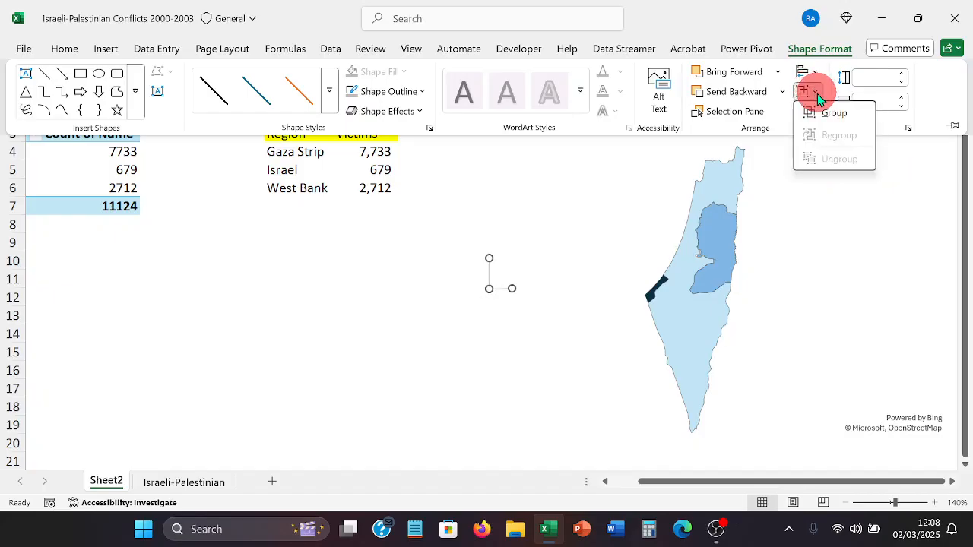
click(827, 112)
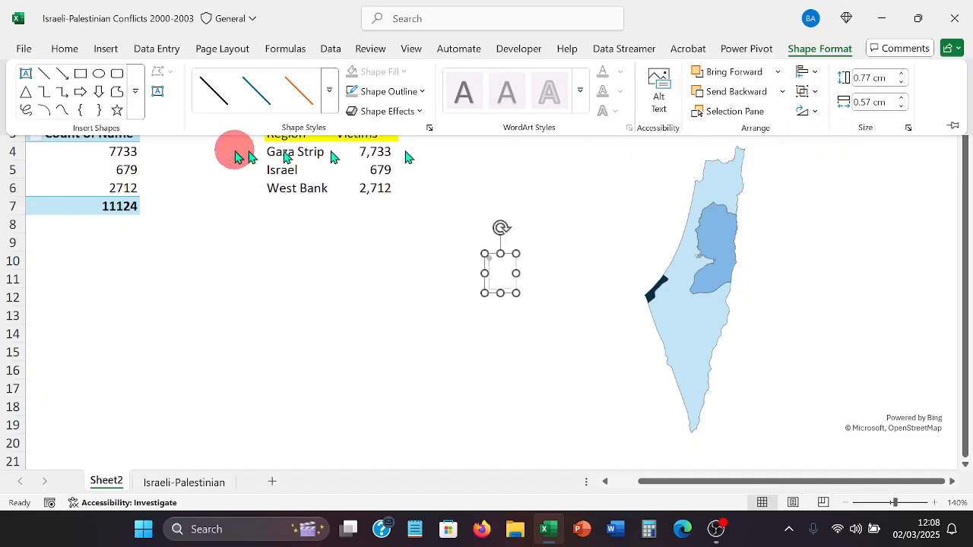
click(261, 258)
click(262, 258)
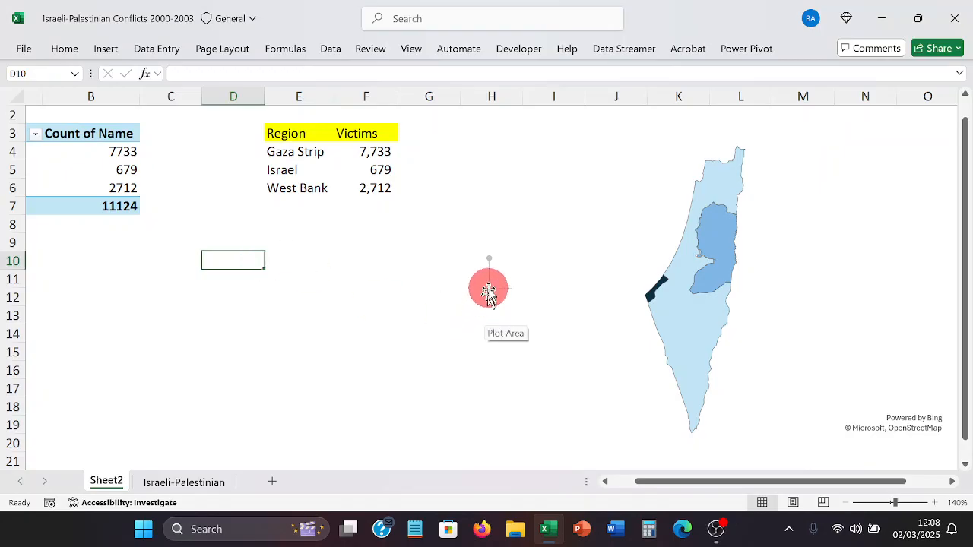
Move the grouped L-shaped connector east and slightly down until its horizontal end touches the Gaza Strip on the map.
click(490, 289)
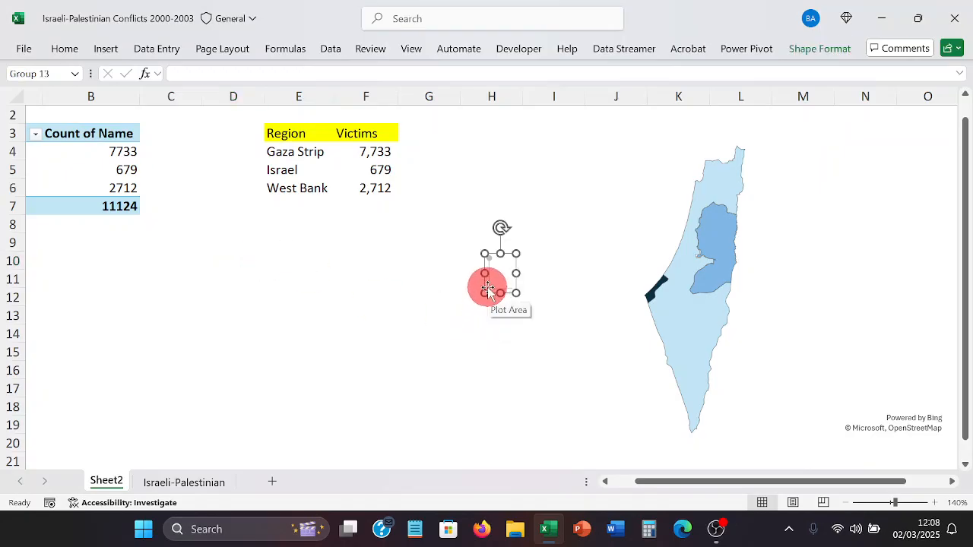
key(Right)
key(Right)
key(Right)
key(Right)
key(Right)
key(Right)
key(Right)
key(Right)
key(Right)
key(Right)
key(Right)
key(Right)
key(Right)
key(Right)
key(Right)
key(Right)
key(Right)
key(Right)
key(Right)
key(Right)
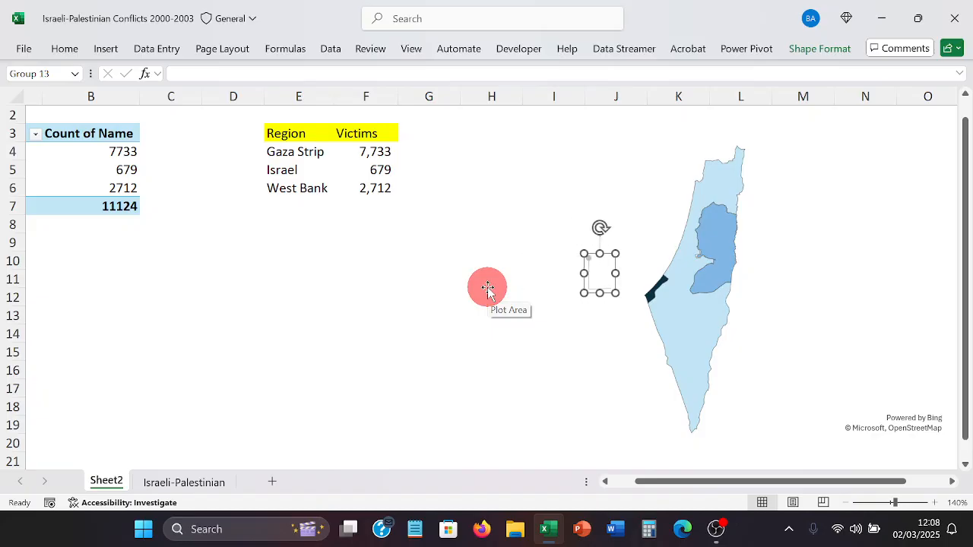
key(Right)
key(Right)
key(Right)
key(Right)
key(Right)
key(Right)
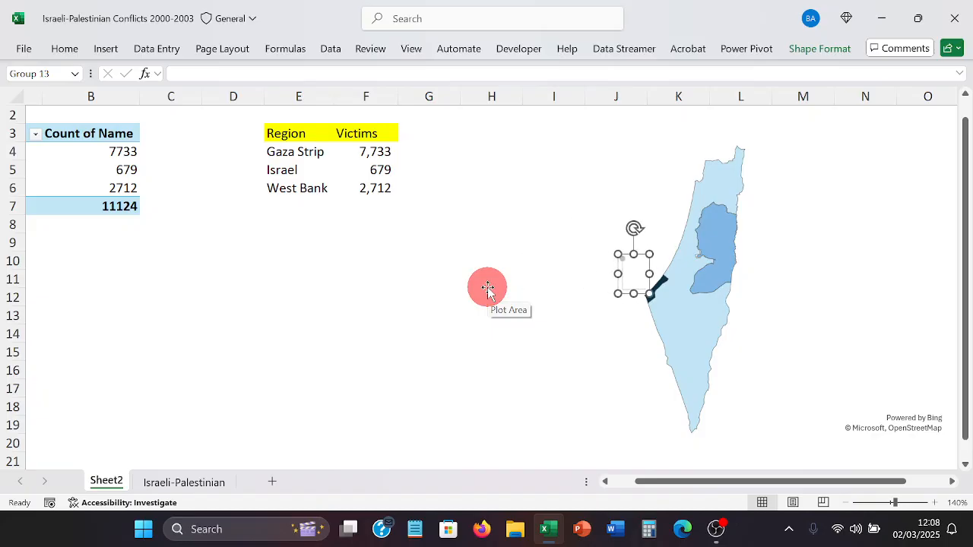
key(Down)
key(Down)
key(Down)
key(Down)
key(Down)
key(Down)
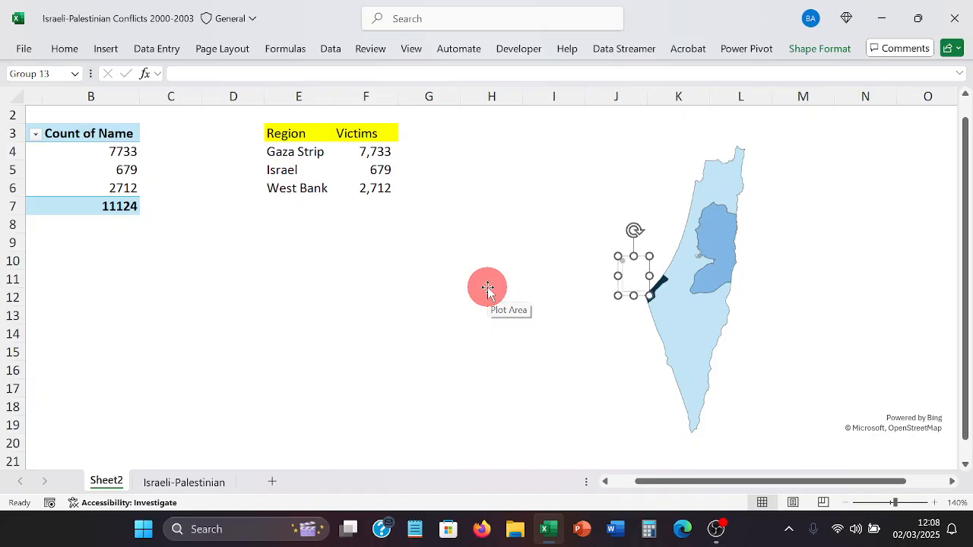
key(Right)
key(Right)
key(Right)
key(Right)
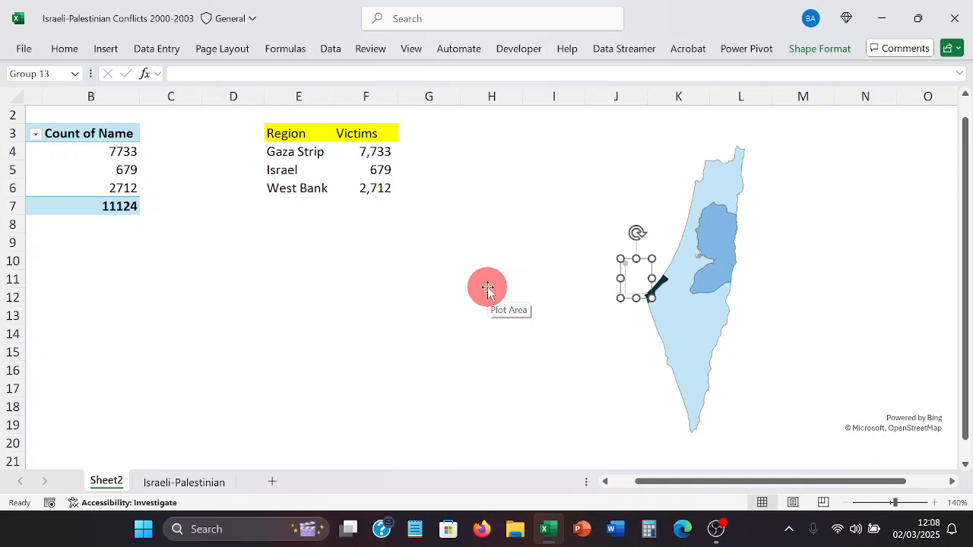
Duplicate the Gaza Strip connector and move the copy to the blank area just east of the West Bank.
key(ctrl+d)
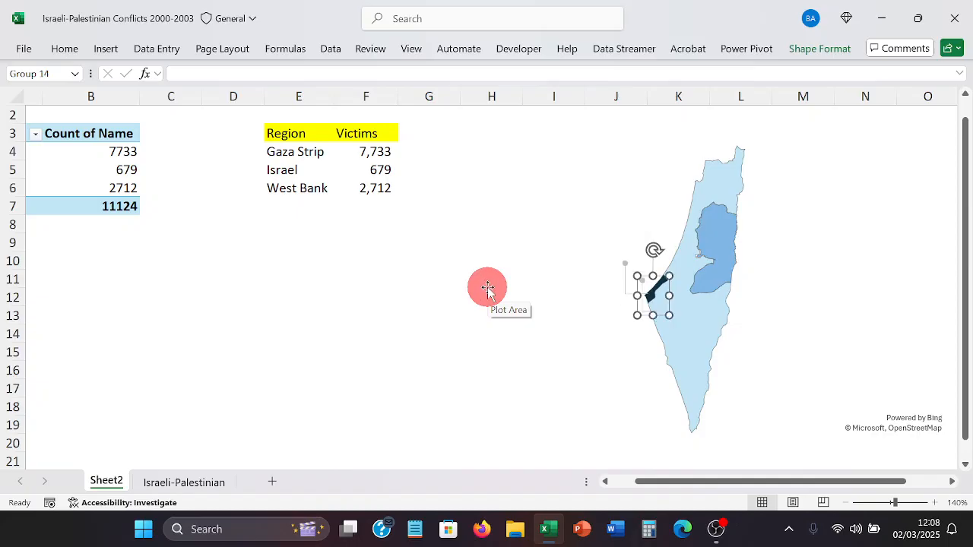
key(Right)
key(Right)
key(Right)
key(Right)
key(Right)
key(Right)
key(Right)
key(Right)
key(Right)
key(Right)
key(Right)
key(Right)
key(Right)
key(Right)
key(Right)
key(Right)
key(Right)
key(Right)
key(Right)
key(Right)
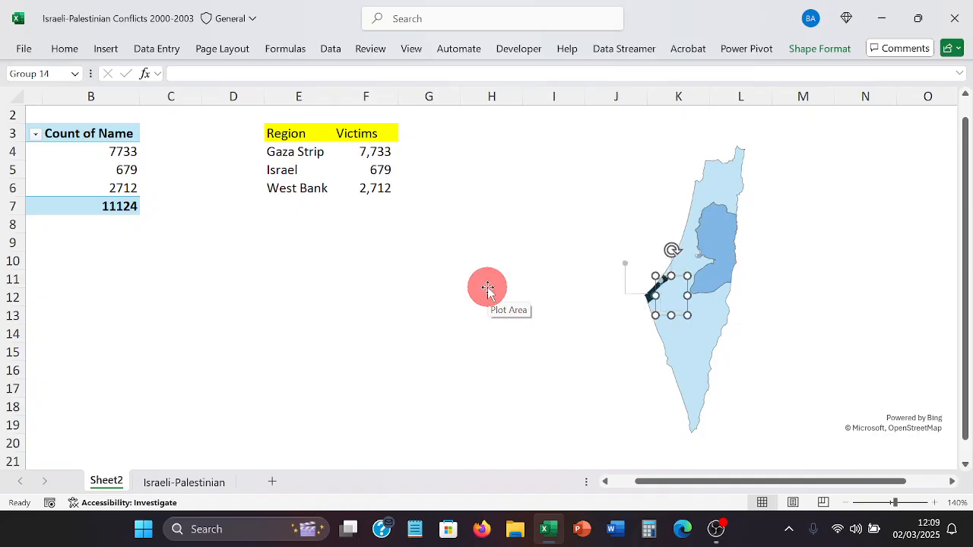
key(Right)
key(Right)
key(Right)
key(Right)
key(Right)
key(Right)
key(Right)
key(Right)
key(Right)
key(Right)
key(Right)
key(Right)
key(Right)
key(Right)
key(Right)
key(Right)
key(Right)
key(Right)
key(Right)
key(Right)
key(Up)
key(Up)
key(Up)
key(Up)
key(Up)
key(Up)
key(Up)
key(Up)
key(Up)
key(Up)
key(Up)
key(Up)
key(Up)
key(Up)
key(Up)
key(Up)
key(Up)
key(Up)
key(Up)
key(Up)
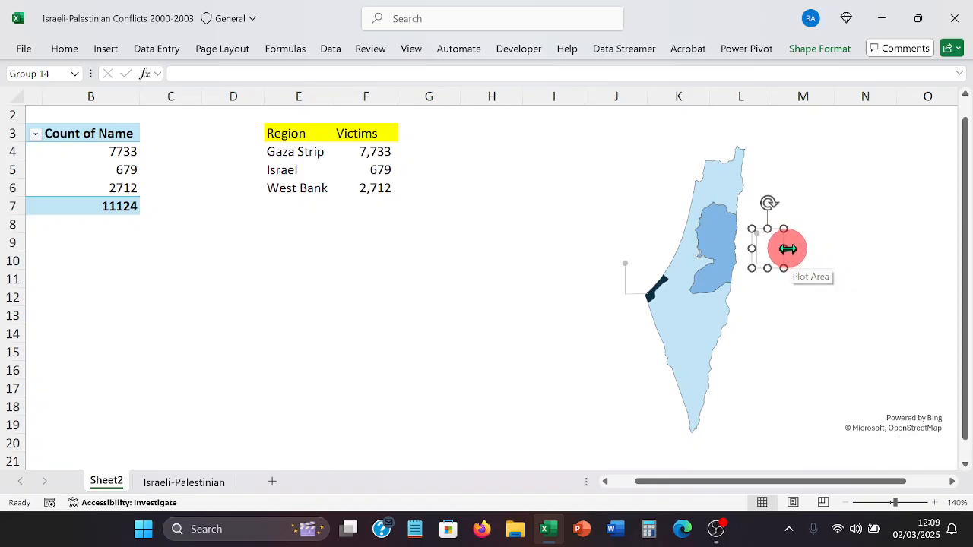
Mirror the copied connector horizontally so its horizontal end meets the West Bank's eastern edge.
drag(785, 247, 760, 248)
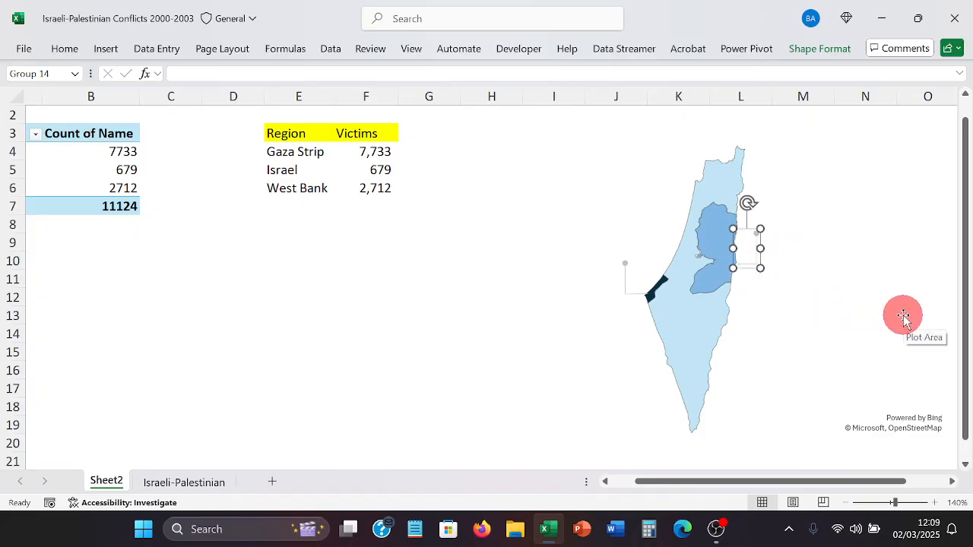
click(212, 316)
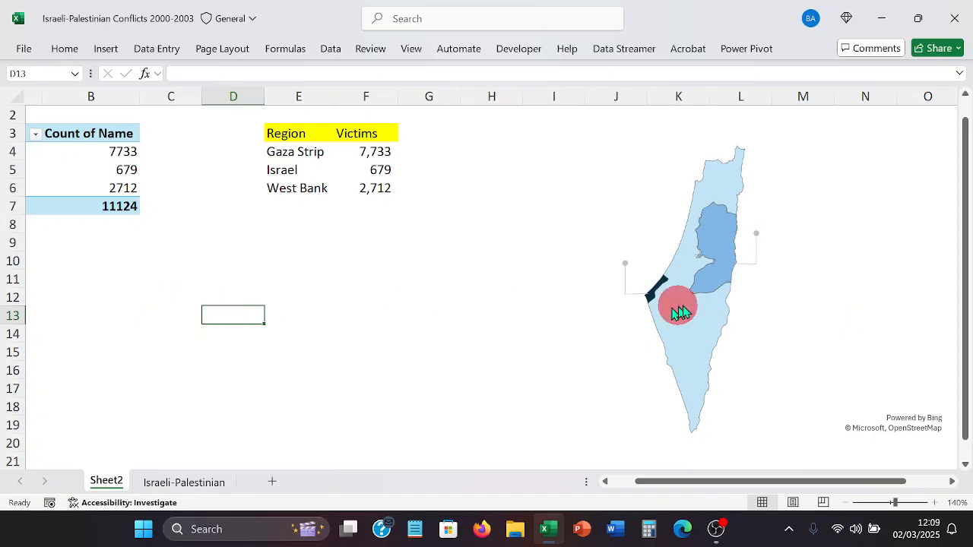
click(757, 249)
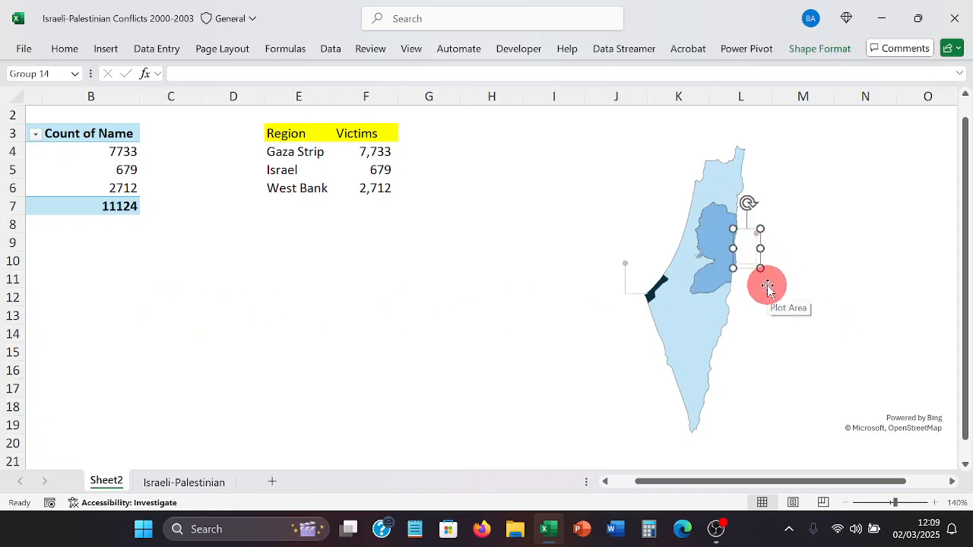
drag(369, 334, 30, 334)
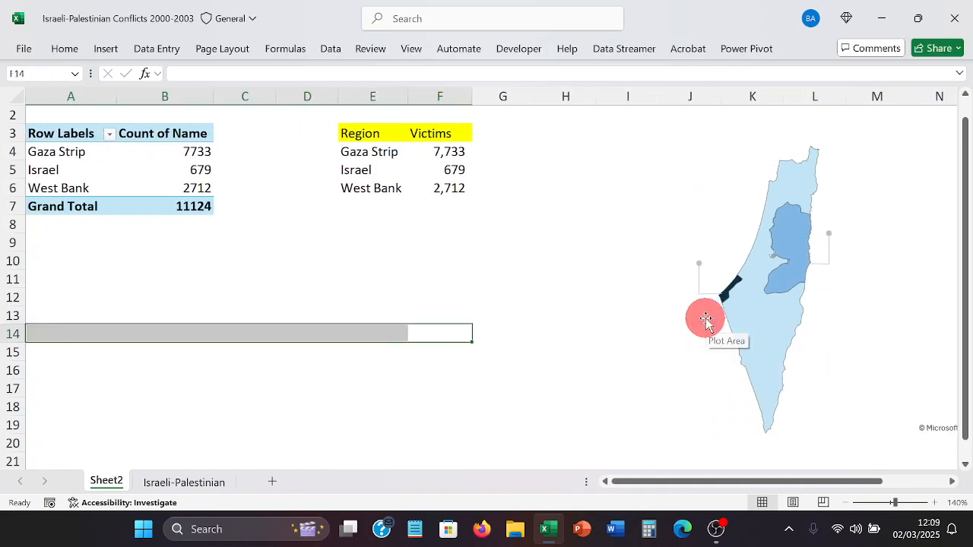
Duplicate the mirrored West Bank connector and position the copy against Israel's eastern border, just south of the West Bank.
click(836, 260)
click(834, 258)
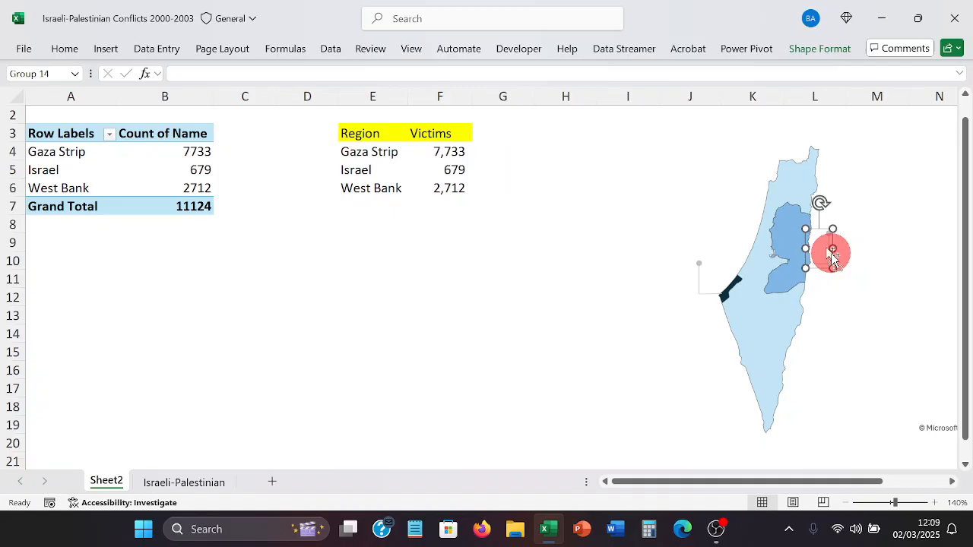
click(832, 259)
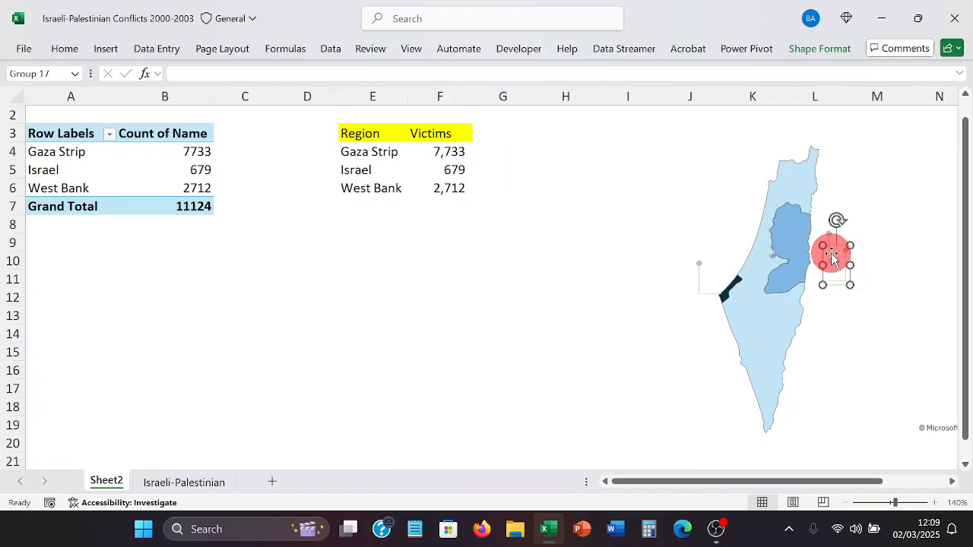
key(Down)
key(Down)
key(Down)
key(Down)
key(Down)
key(Down)
key(Down)
key(Down)
key(Down)
key(Down)
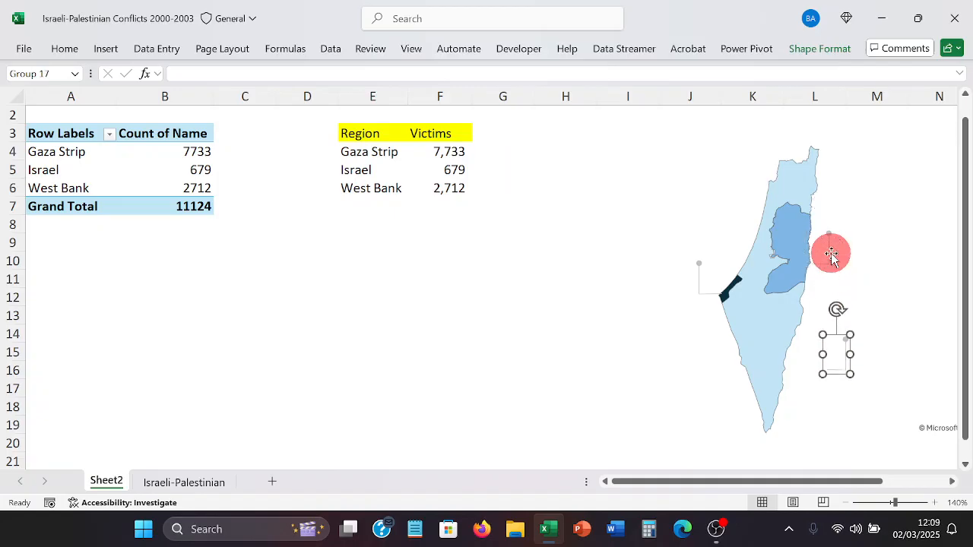
key(Up)
key(Up)
key(Up)
key(Up)
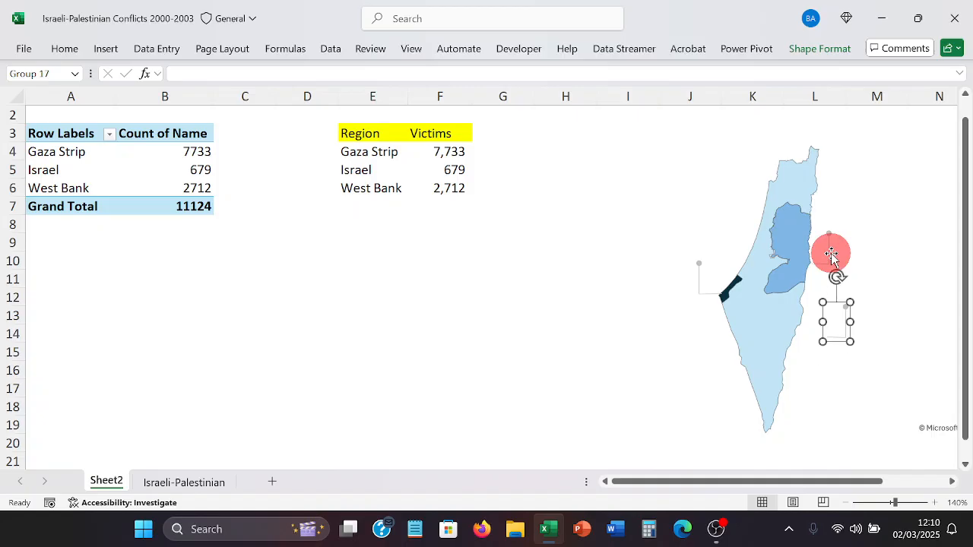
key(Left)
key(Left)
key(Left)
key(Left)
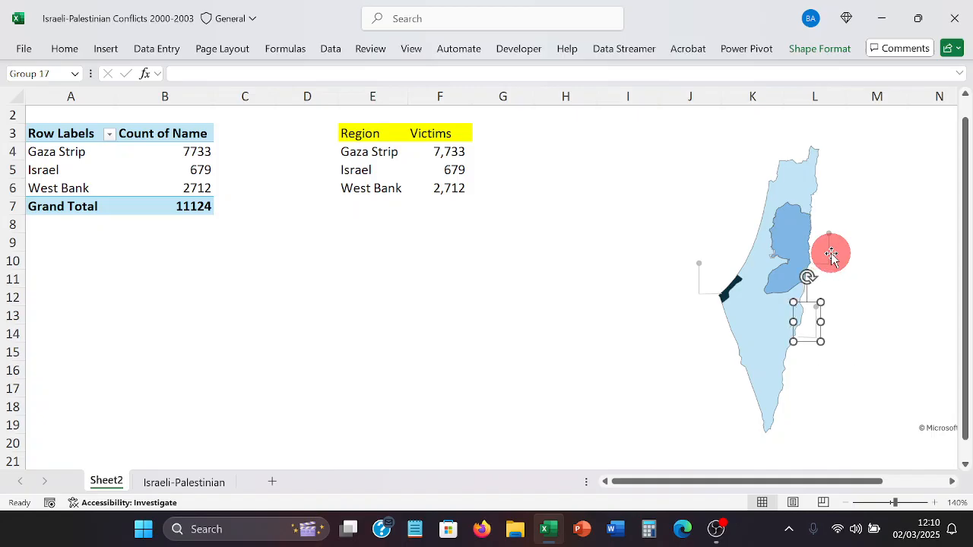
key(Right)
key(Right)
key(Right)
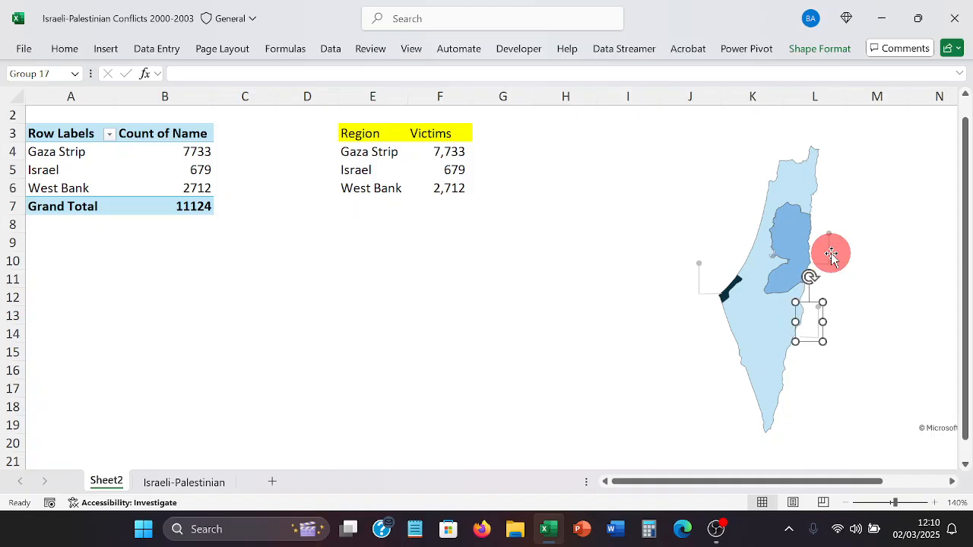
key(Up)
key(Up)
key(Up)
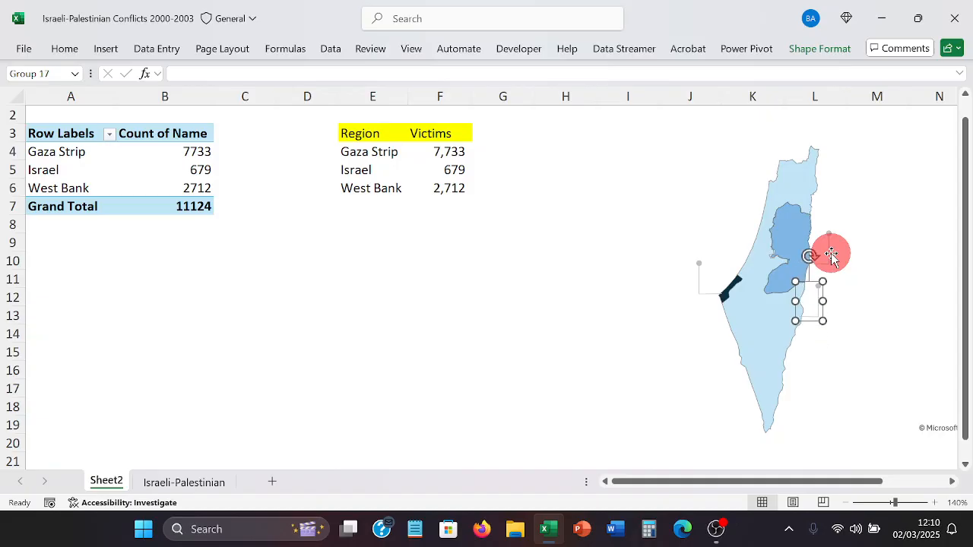
key(Right)
key(Right)
key(Right)
key(Right)
key(Right)
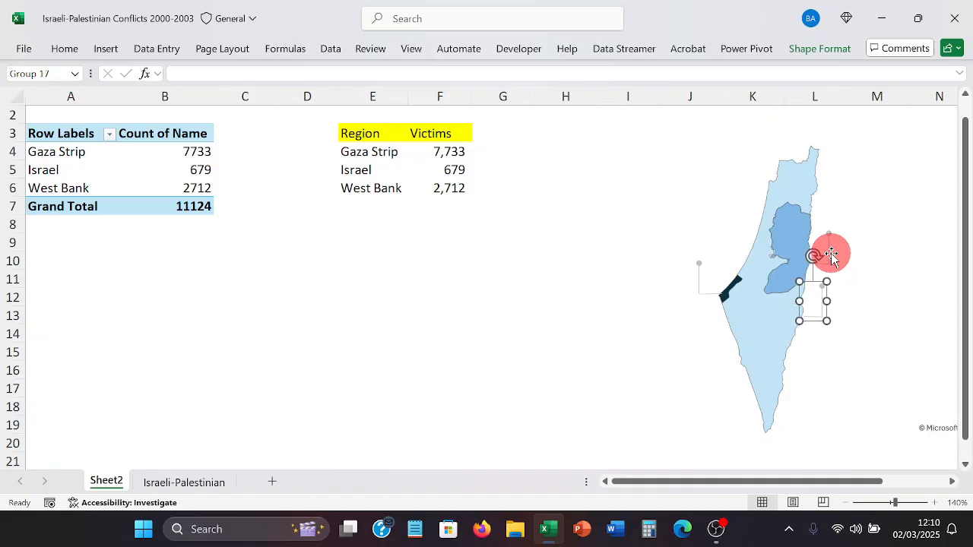
key(Up)
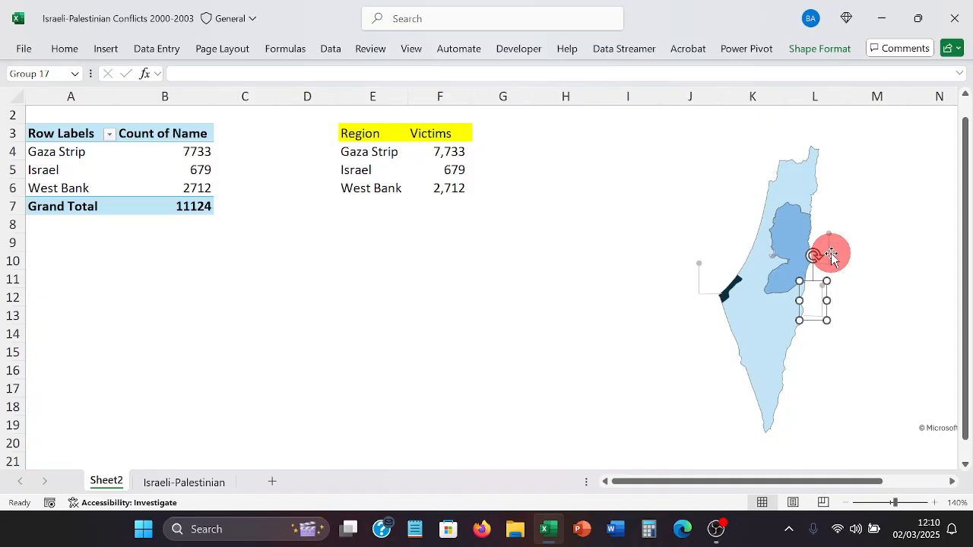
key(Left)
key(Left)
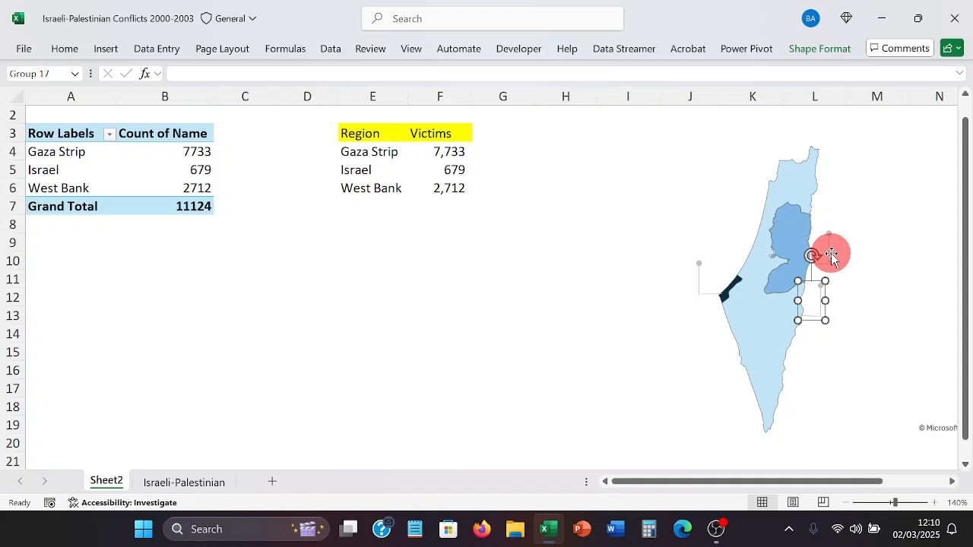
Nudge the West Bank connector north along the region's eastern edge, clear of the Israel connector below it.
click(829, 228)
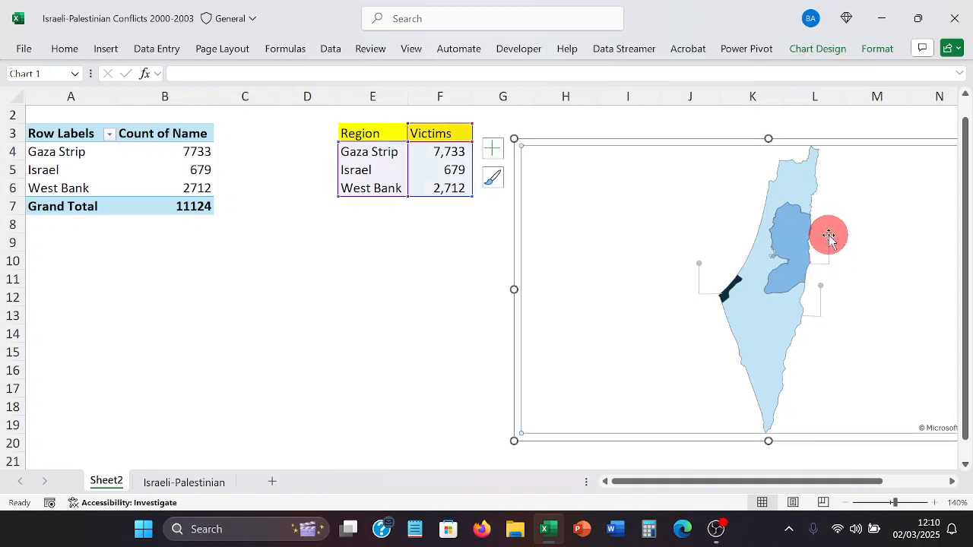
click(829, 237)
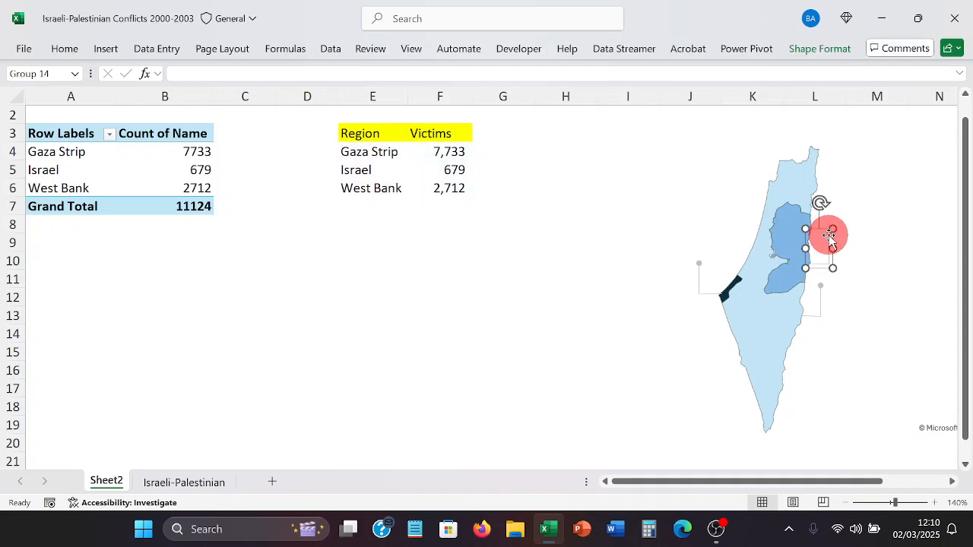
key(Up)
key(Up)
key(Up)
key(Up)
key(Up)
key(Up)
key(Up)
key(Up)
key(Up)
key(Up)
key(Up)
key(Up)
key(Up)
key(Up)
key(Up)
key(Up)
key(Up)
key(Up)
key(Up)
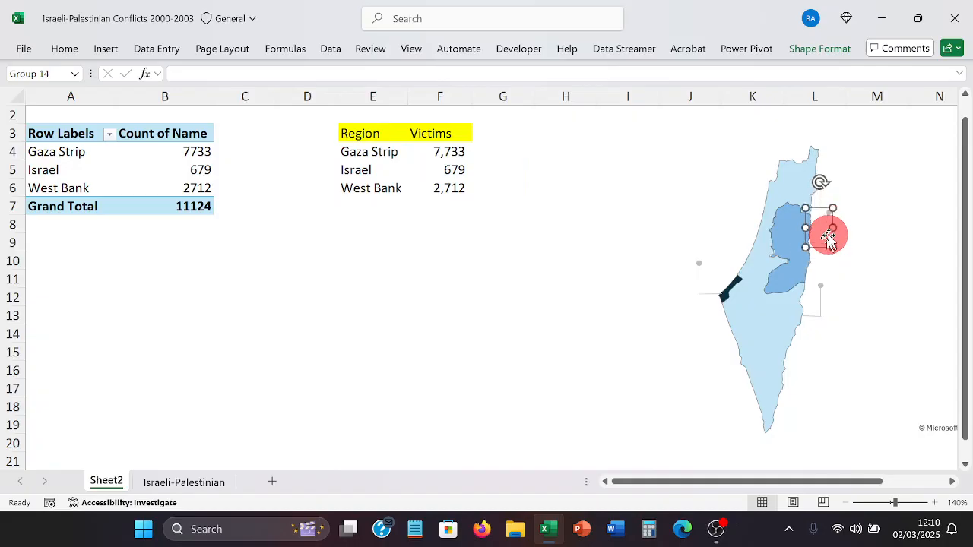
click(380, 258)
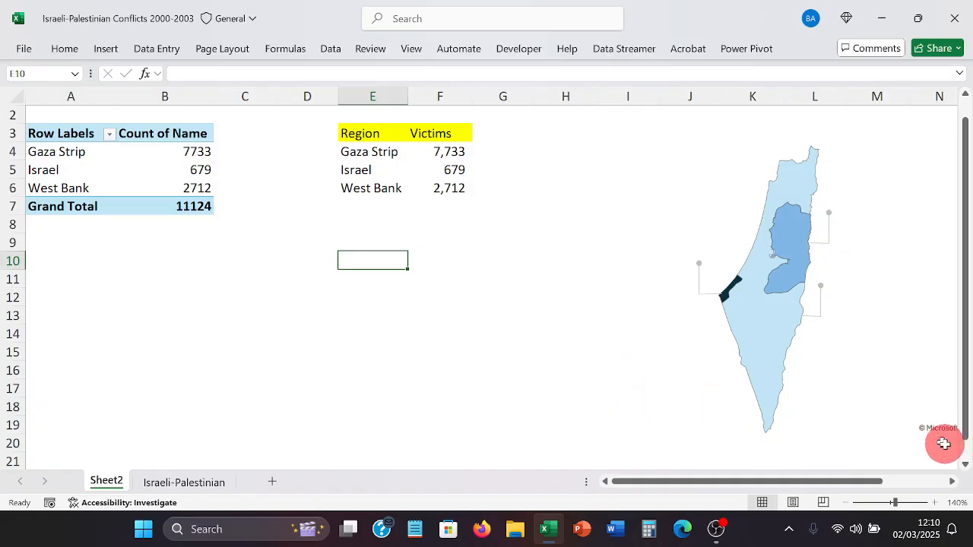
Insert a text box about 2.7 cm wide and 1.1 cm high below the PivotTable, containing the text "Gaza Strip".
click(879, 504)
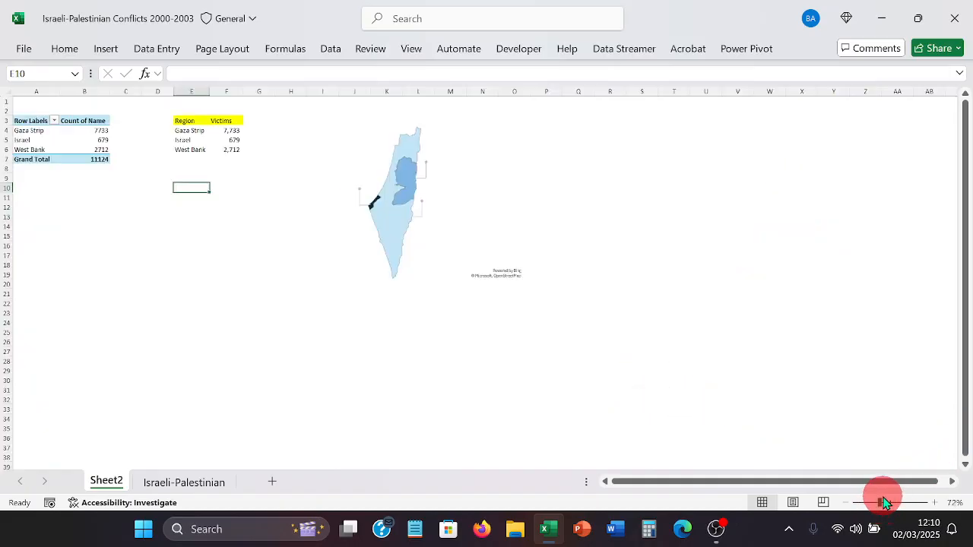
click(884, 502)
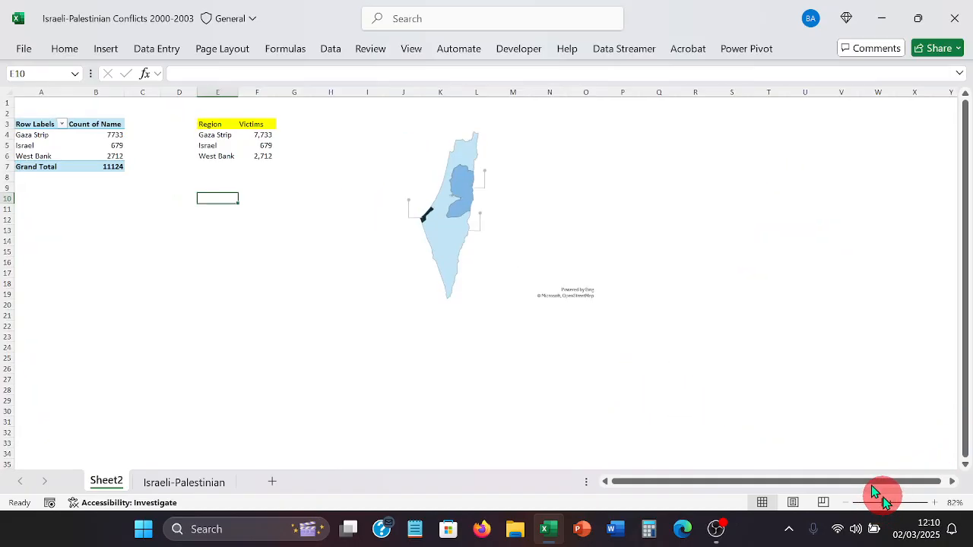
click(931, 503)
click(931, 502)
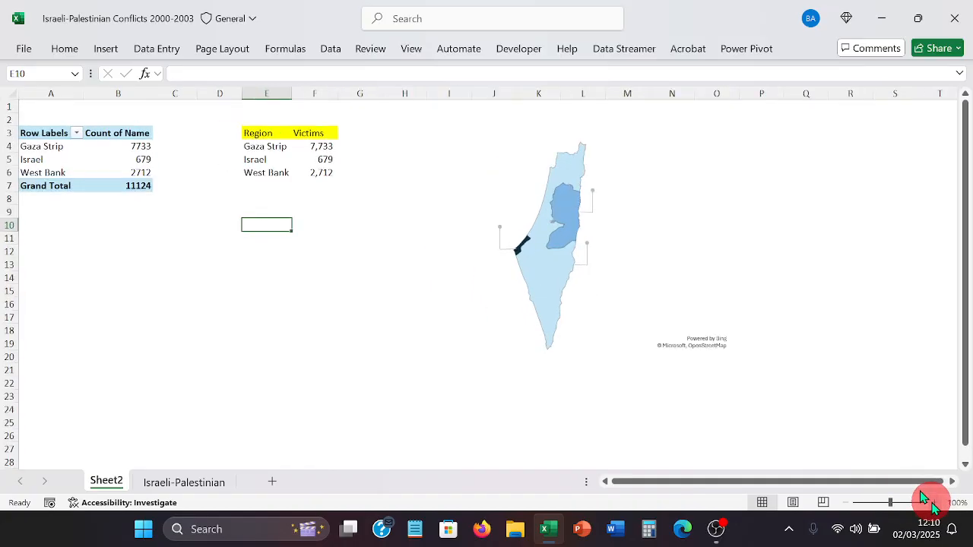
click(841, 394)
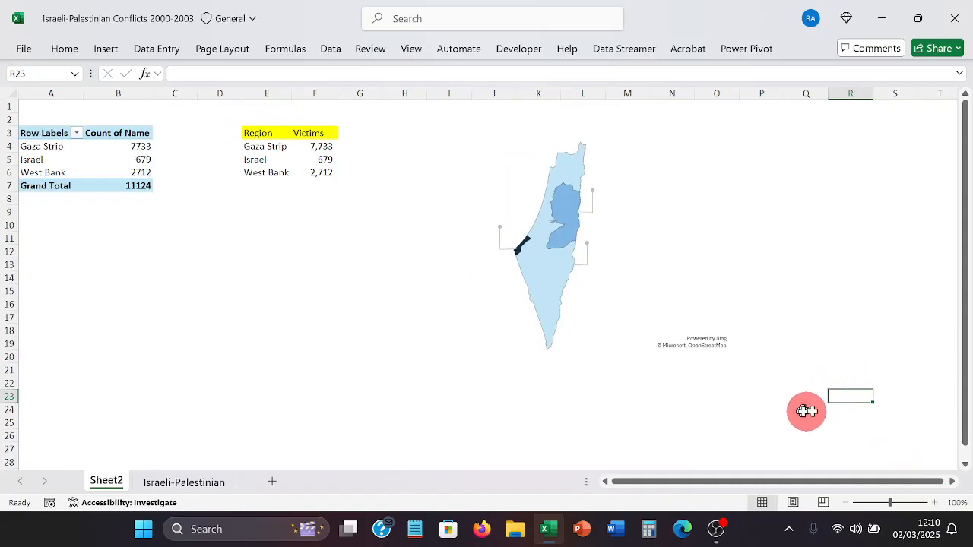
click(108, 51)
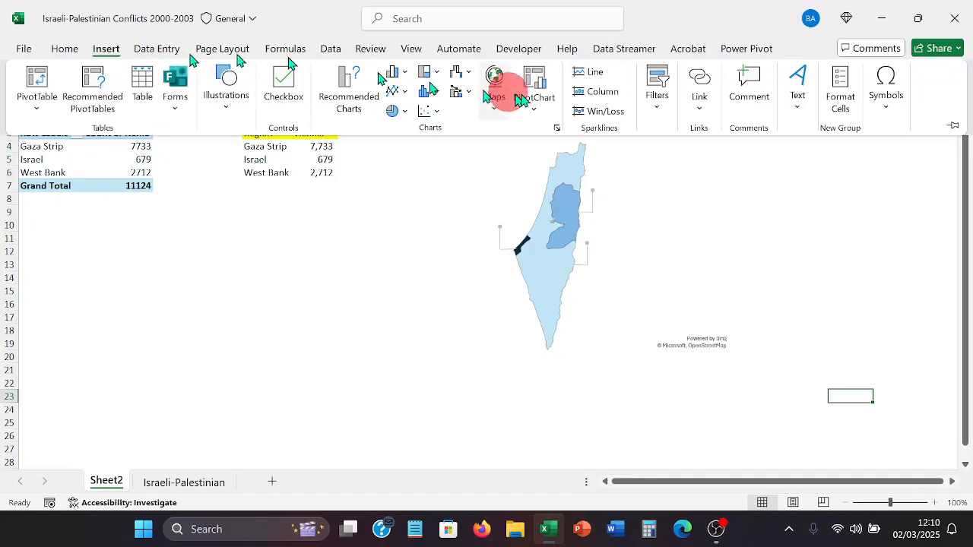
click(797, 101)
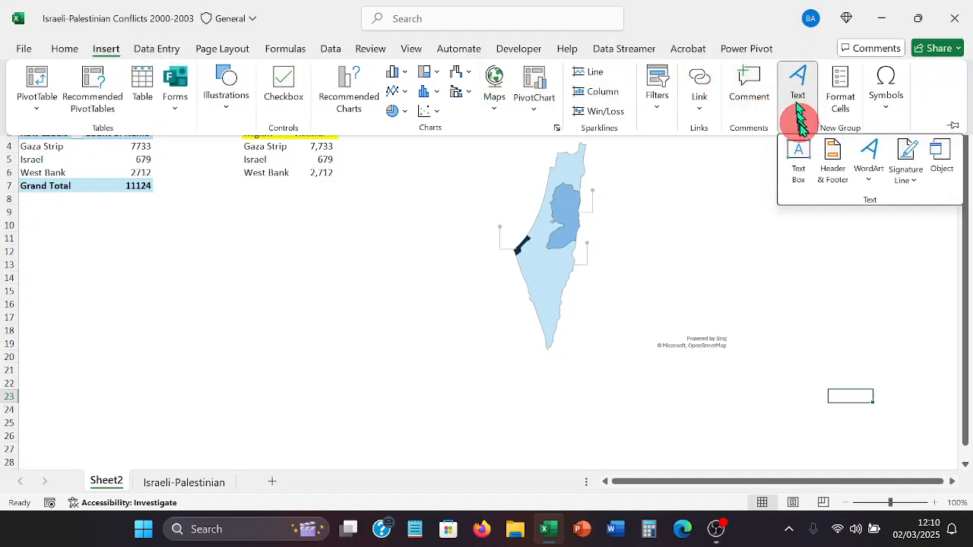
click(799, 152)
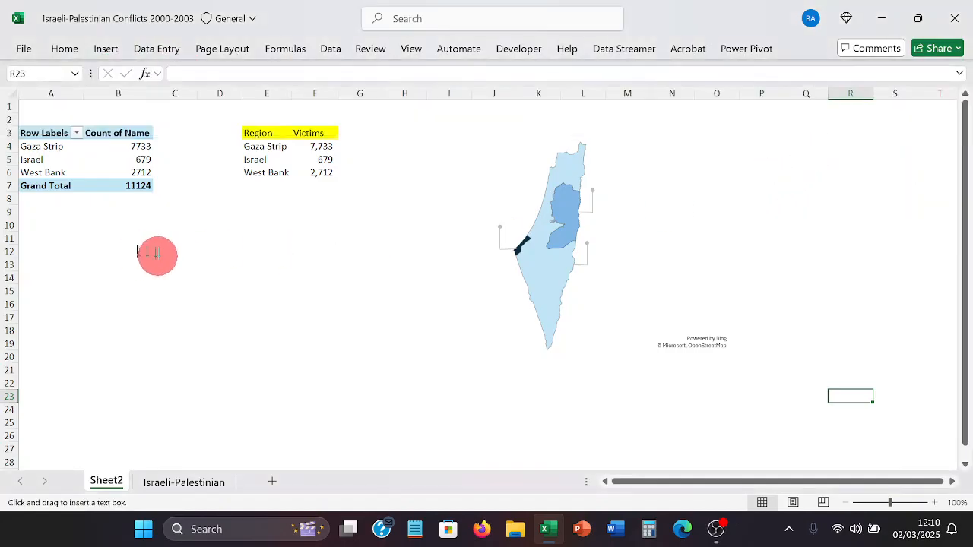
drag(161, 256, 238, 288)
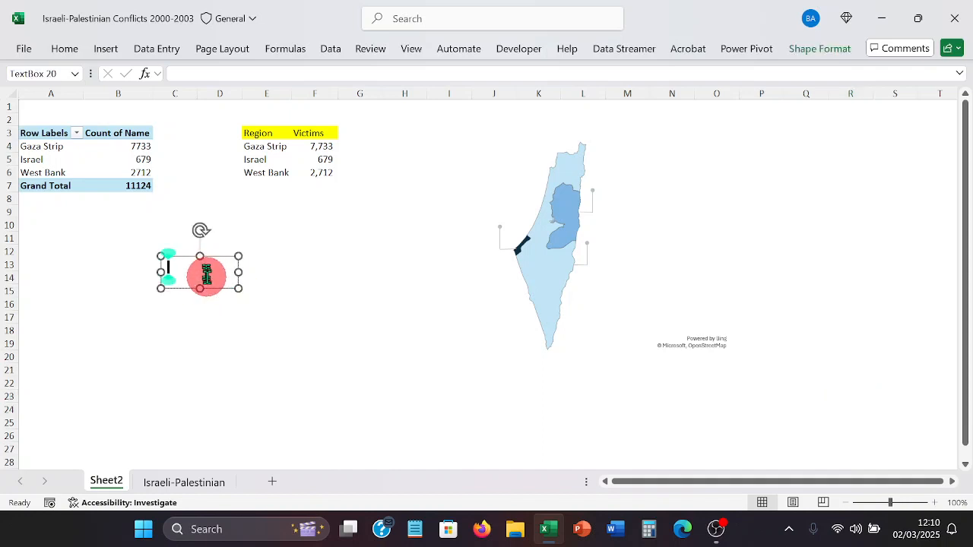
text(G)
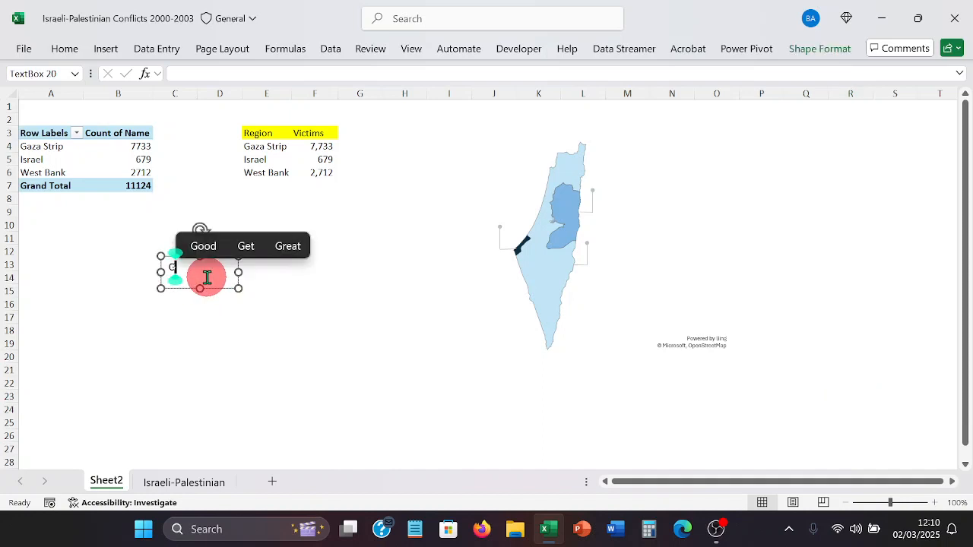
text(aza )
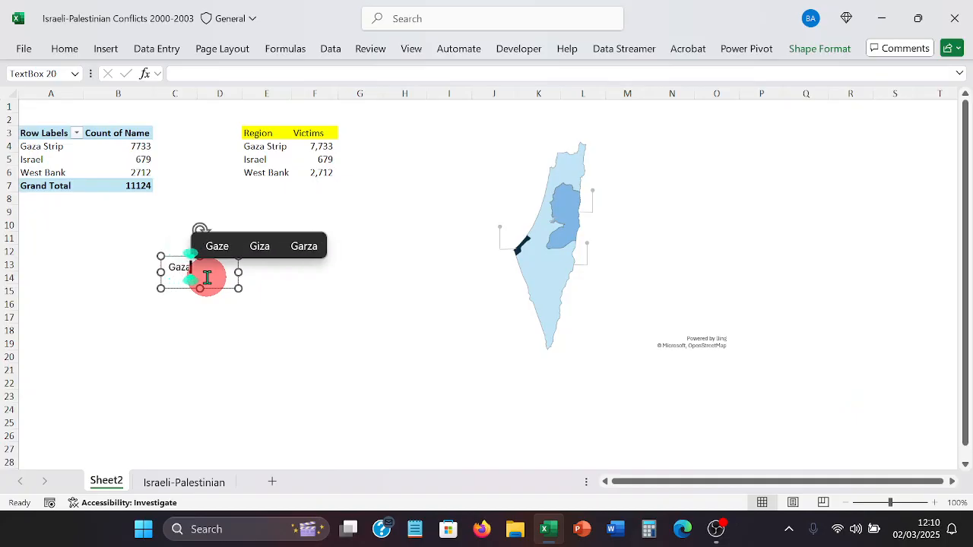
text(Str)
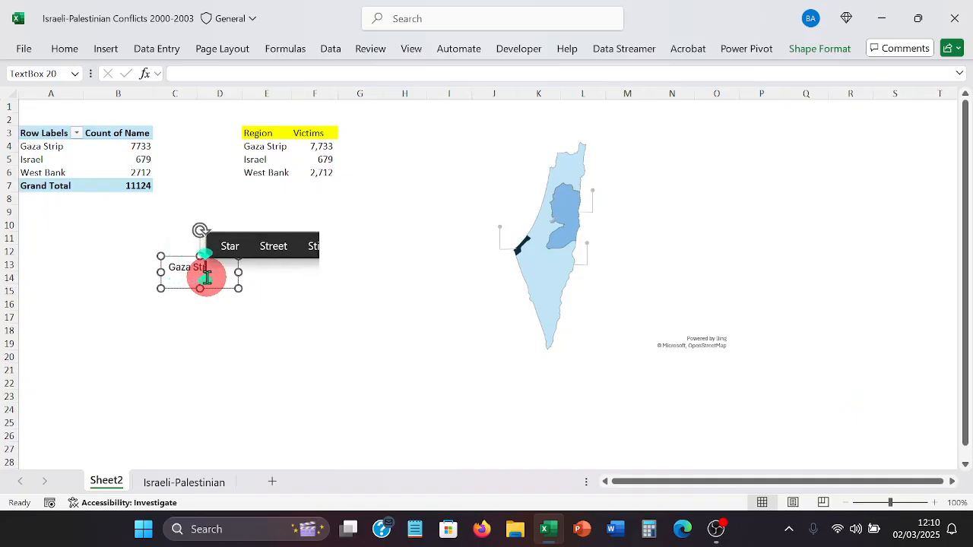
text(ip)
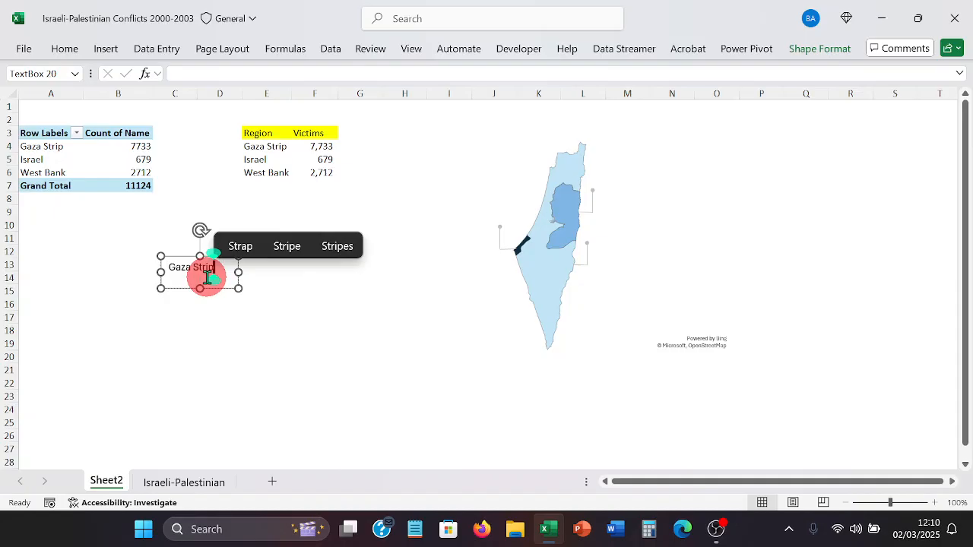
Format the text box's "Gaza Strip" text in Calibri at size 9.
click(206, 277)
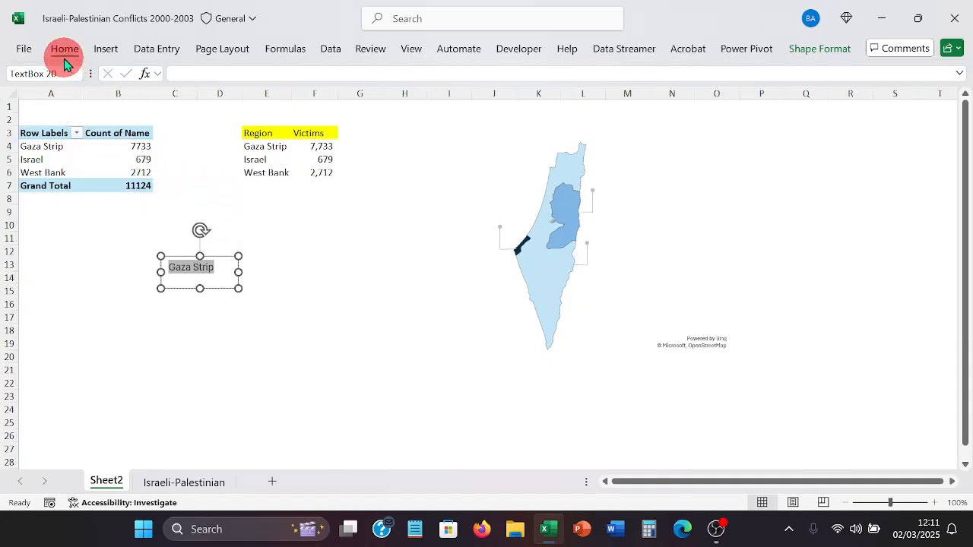
click(64, 57)
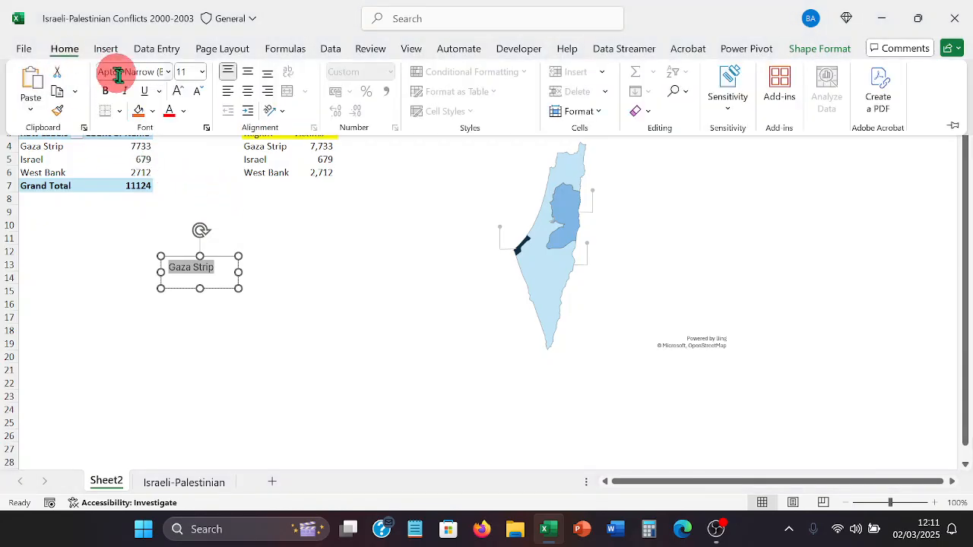
click(199, 74)
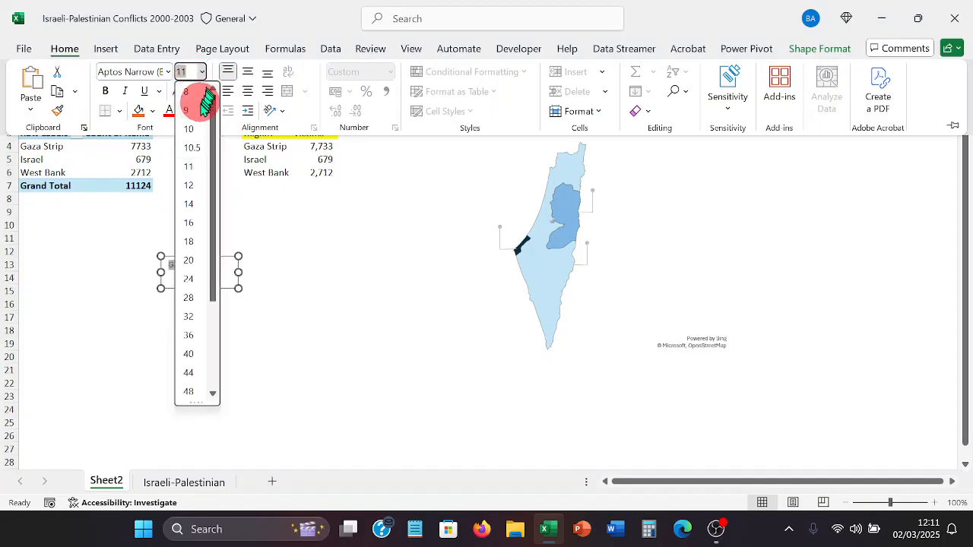
click(201, 110)
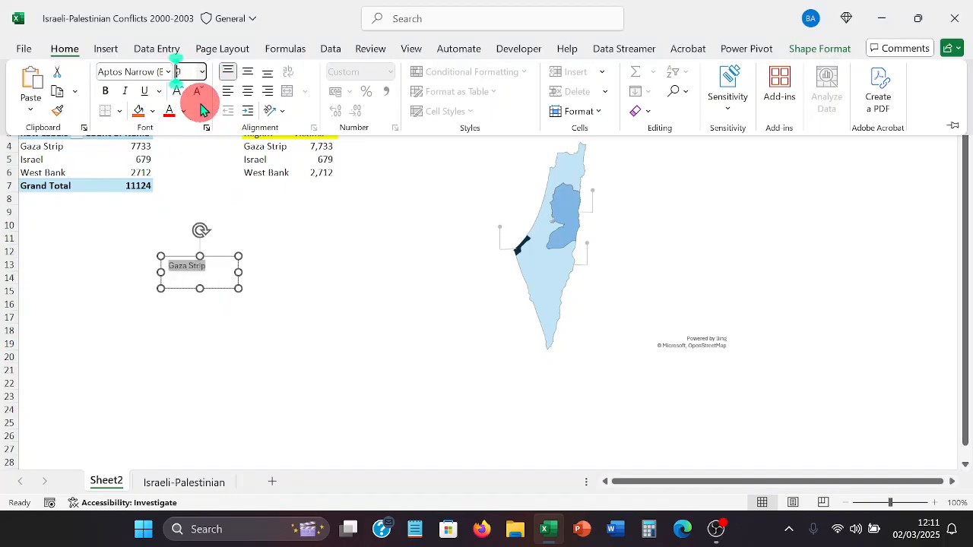
click(169, 73)
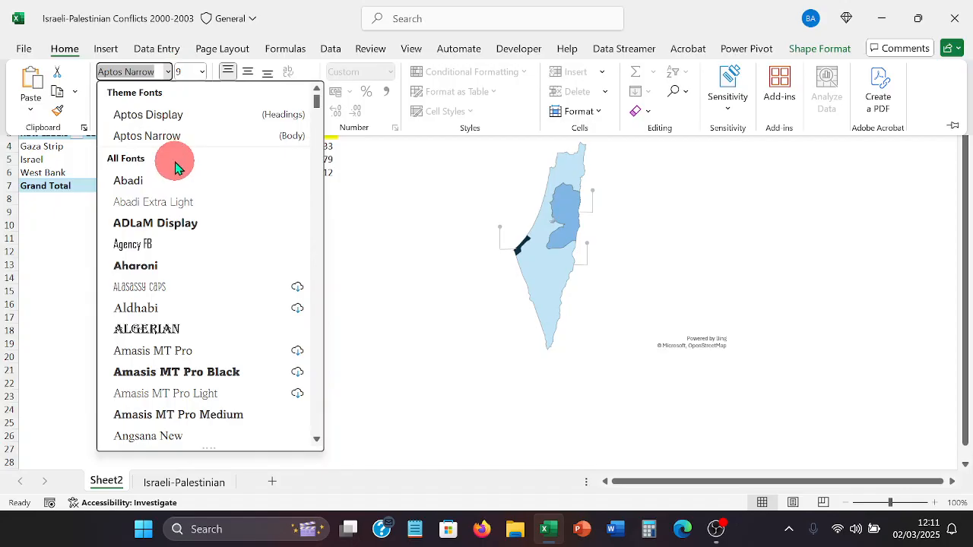
text(Calibri)
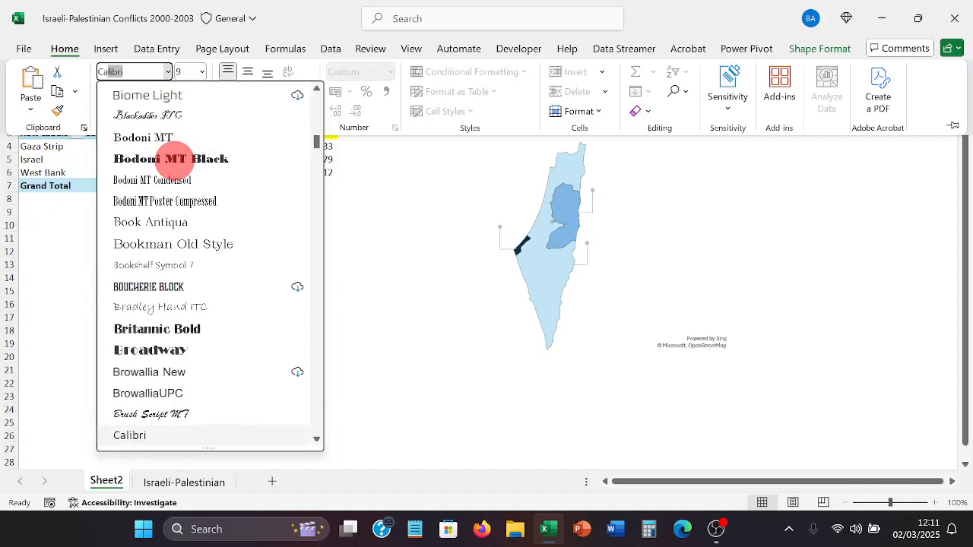
key(Return)
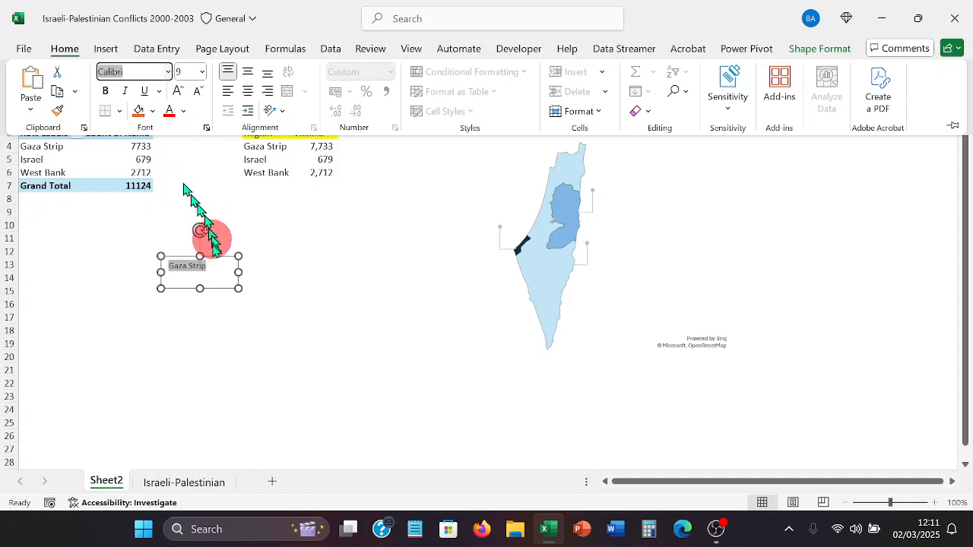
click(212, 308)
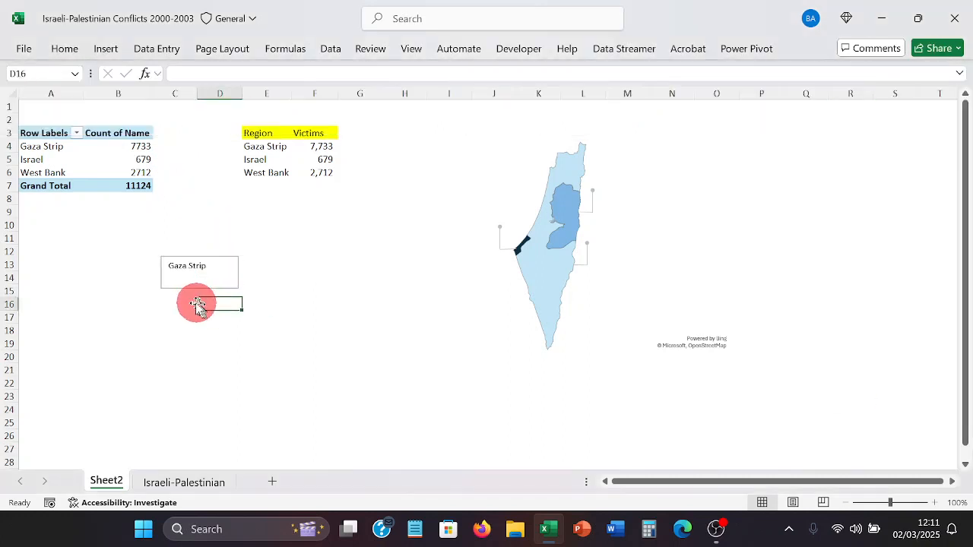
Move the Gaza Strip text box over its connector on the map and remove the box's outline and fill.
click(160, 276)
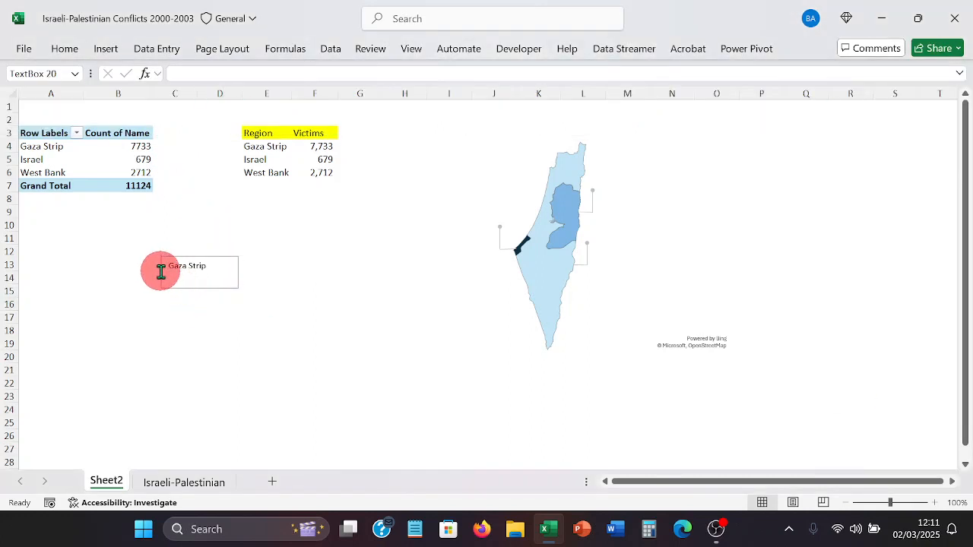
drag(167, 258, 449, 202)
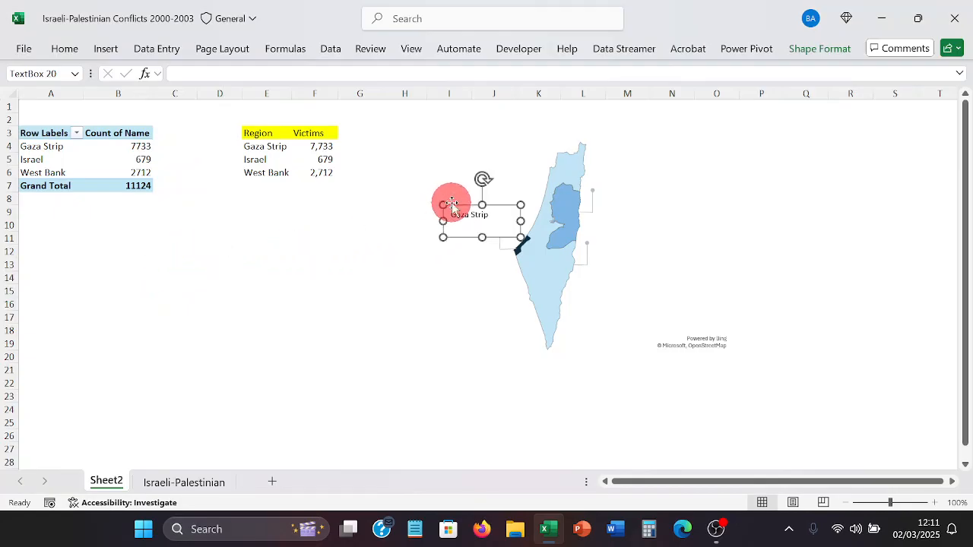
click(815, 48)
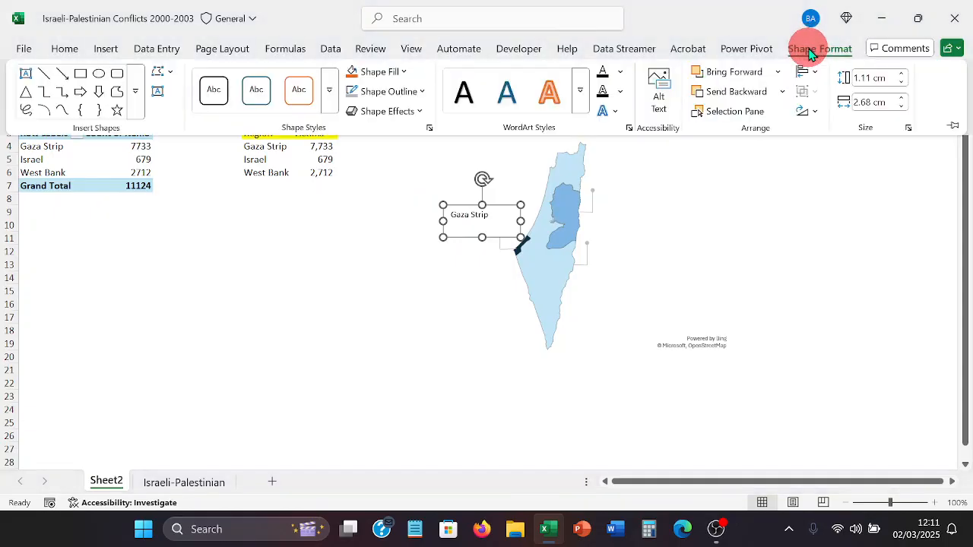
click(417, 95)
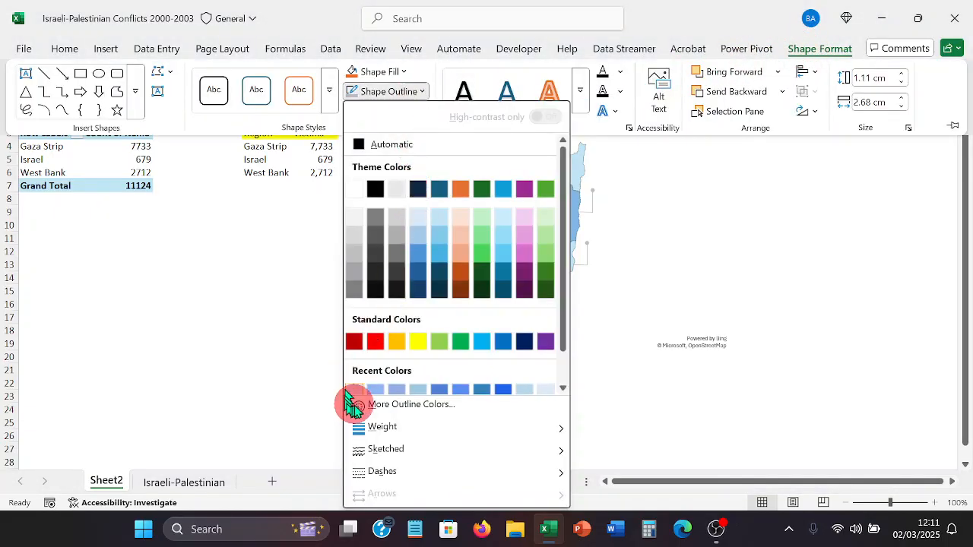
scroll(364, 365, down, 1)
click(382, 380)
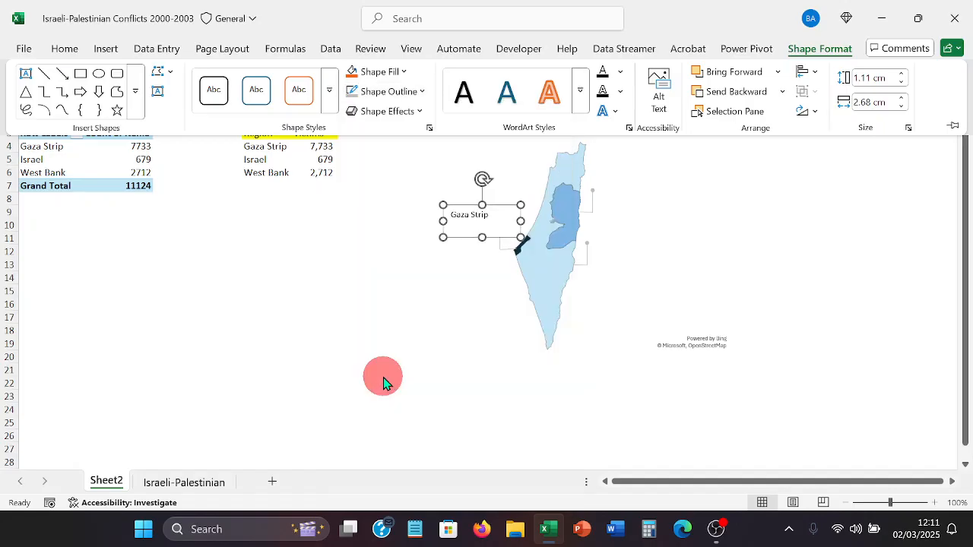
click(408, 72)
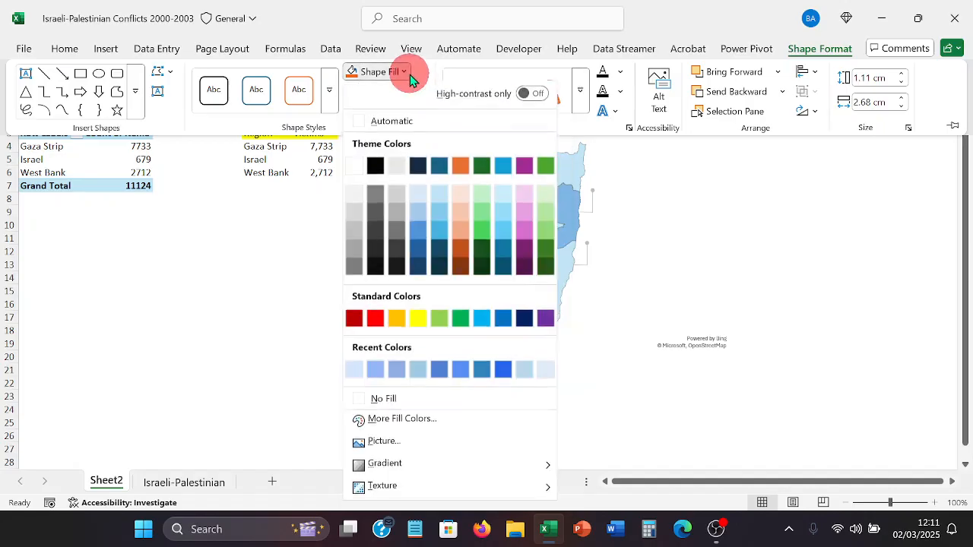
click(372, 400)
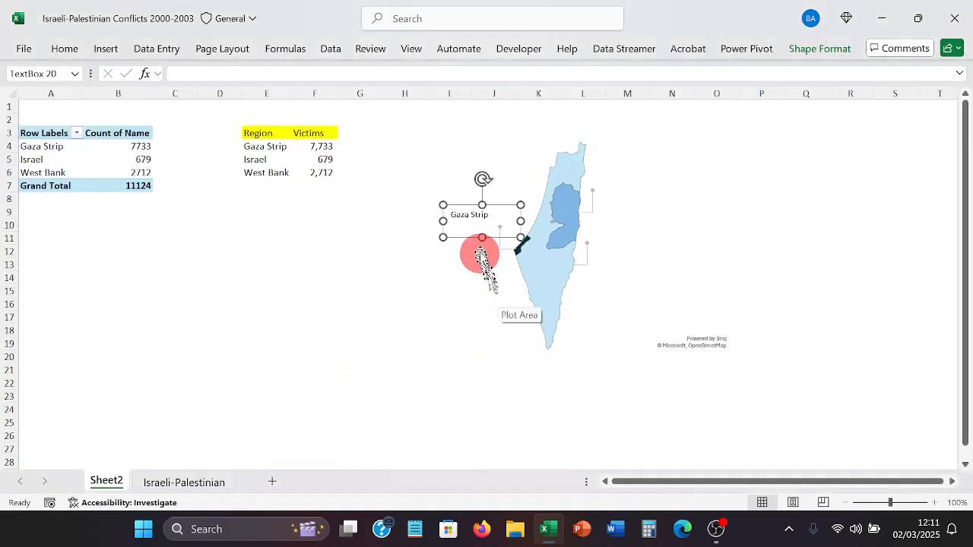
Position the Gaza Strip label just above the dot of the Gaza Strip connector.
drag(472, 239, 502, 236)
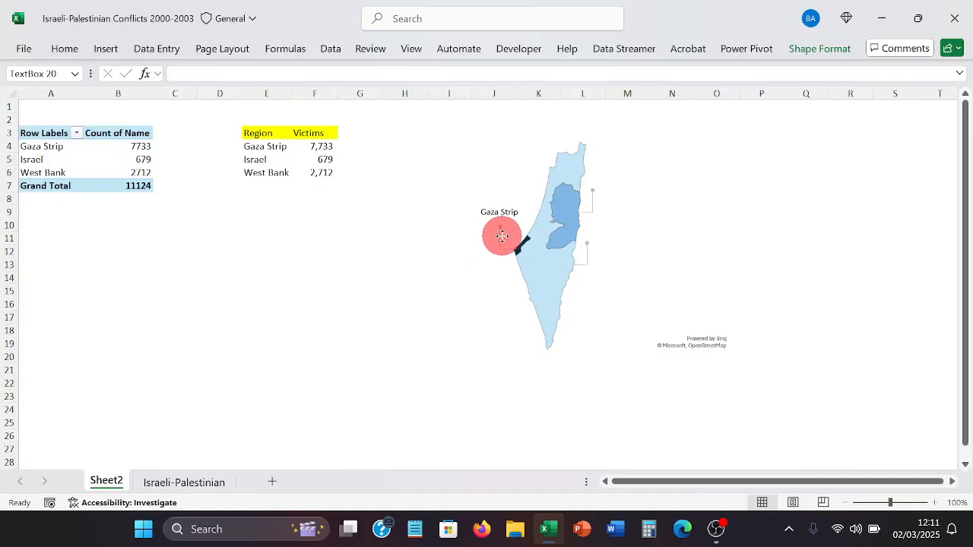
drag(502, 236, 504, 245)
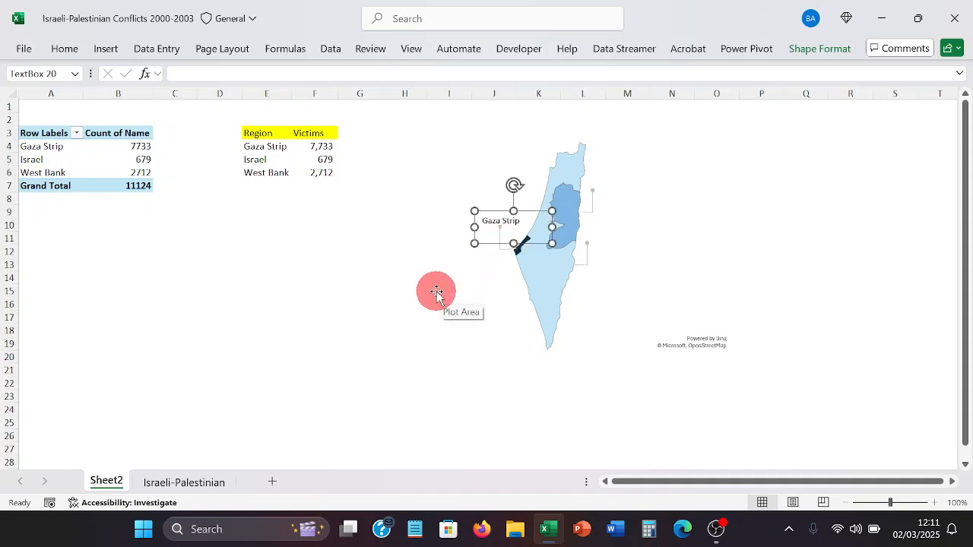
key(Up)
key(Up)
key(Up)
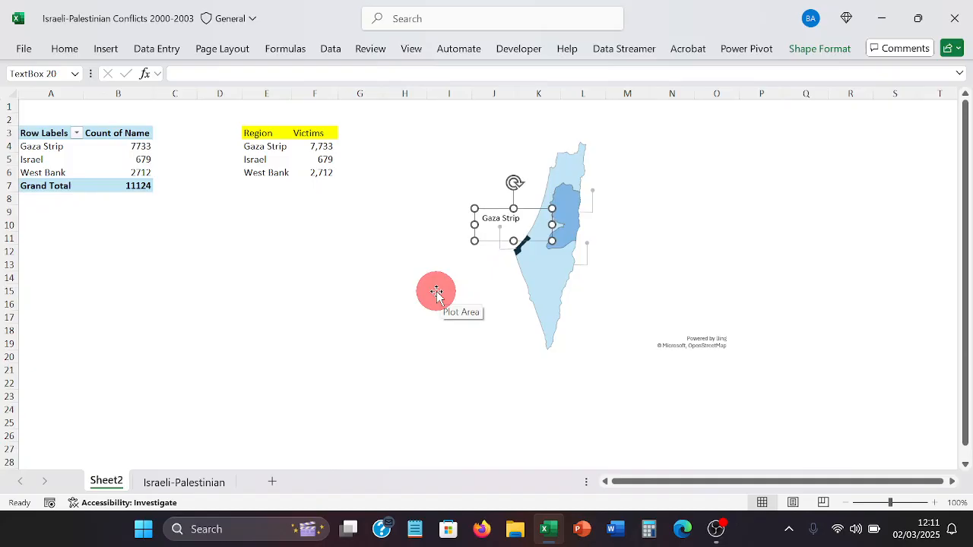
Duplicate the Gaza Strip text box and position the copy just above the dot of the lower connector on the map's east side.
key(ctrl+d)
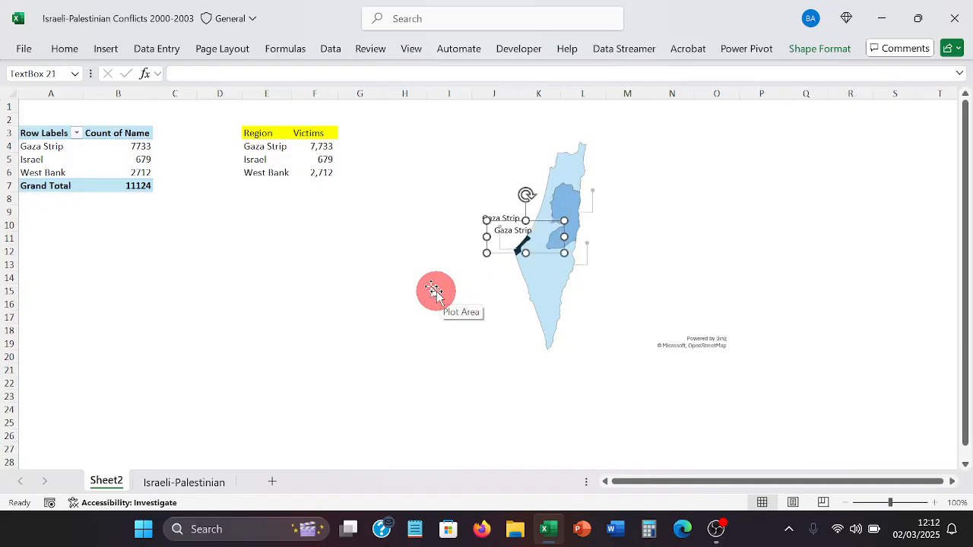
key(Right)
key(Right)
key(Right)
key(Right)
key(Right)
key(Right)
key(Right)
key(Right)
key(Right)
key(Right)
key(Right)
key(Right)
key(Right)
key(Right)
key(Right)
key(Right)
key(Right)
key(Right)
key(Right)
key(Right)
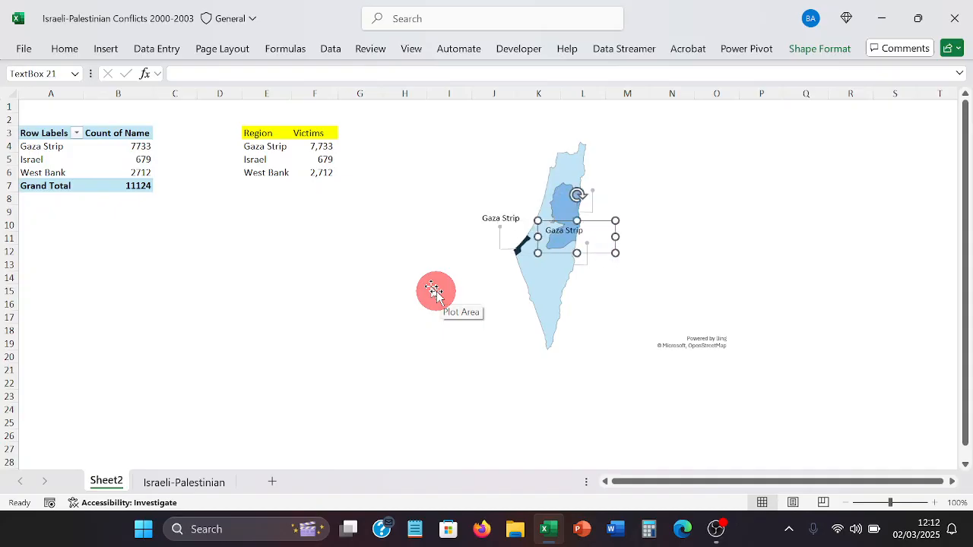
key(Left)
key(Left)
key(Left)
key(Left)
key(Left)
key(Left)
key(Left)
key(Left)
key(Left)
key(Left)
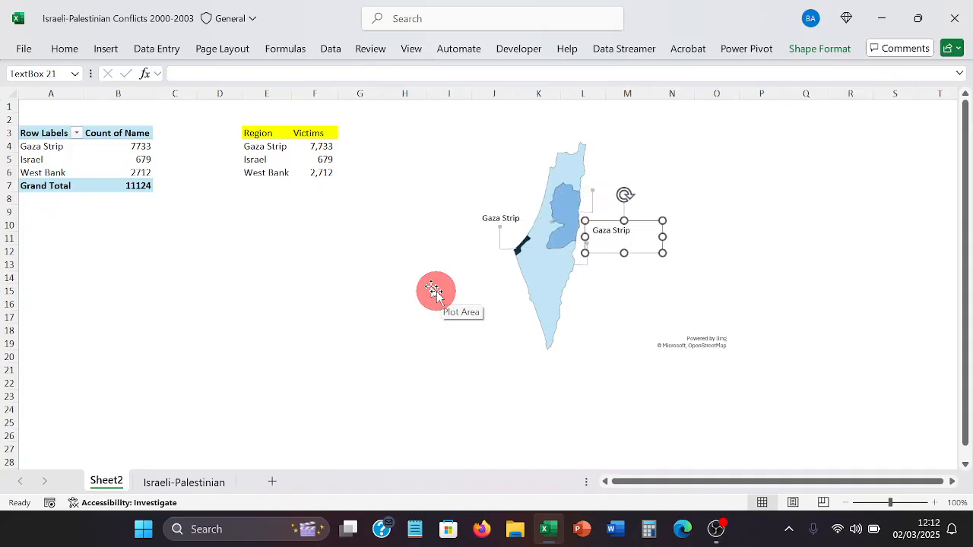
key(Right)
key(Right)
key(Right)
key(Right)
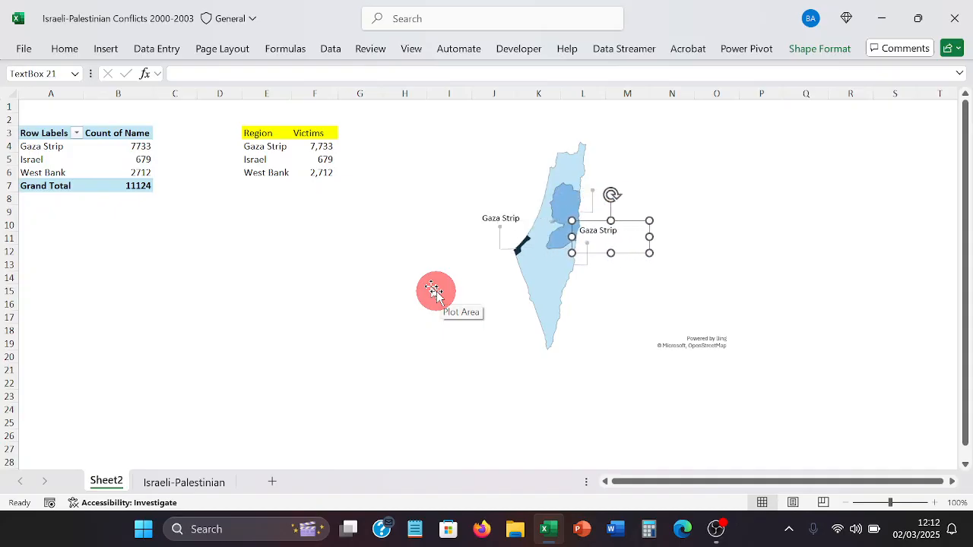
key(Down)
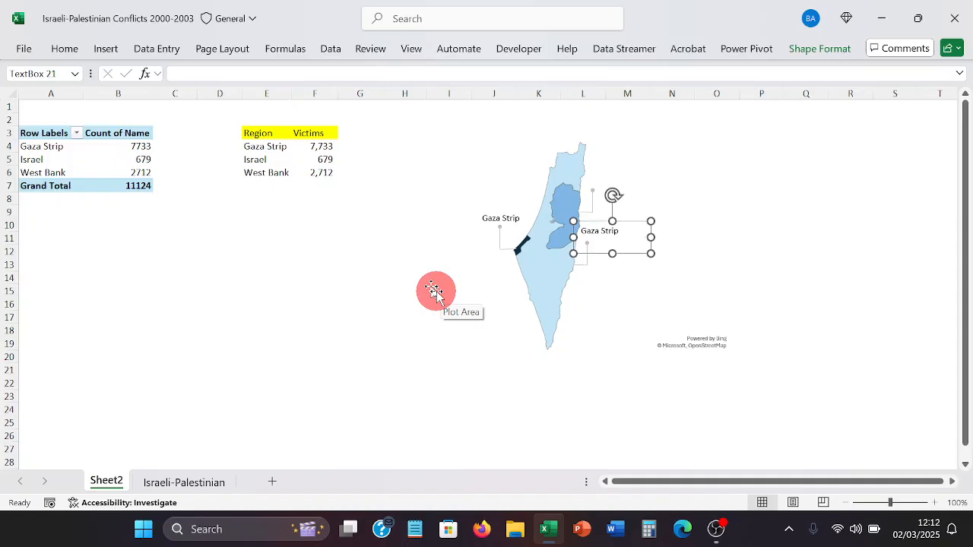
key(Down)
key(Down)
key(Down)
key(Down)
key(Down)
key(Down)
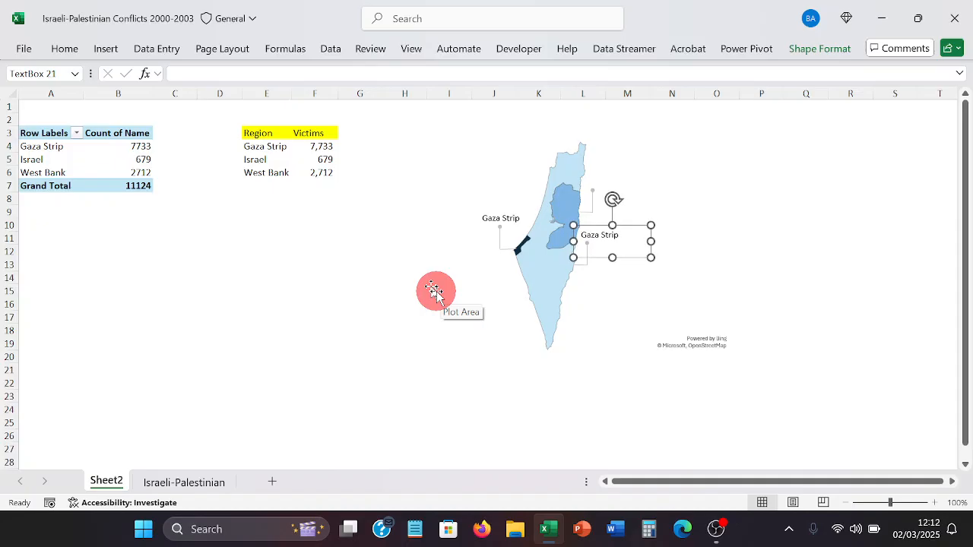
Replace the duplicated label's text with "Israel".
click(624, 236)
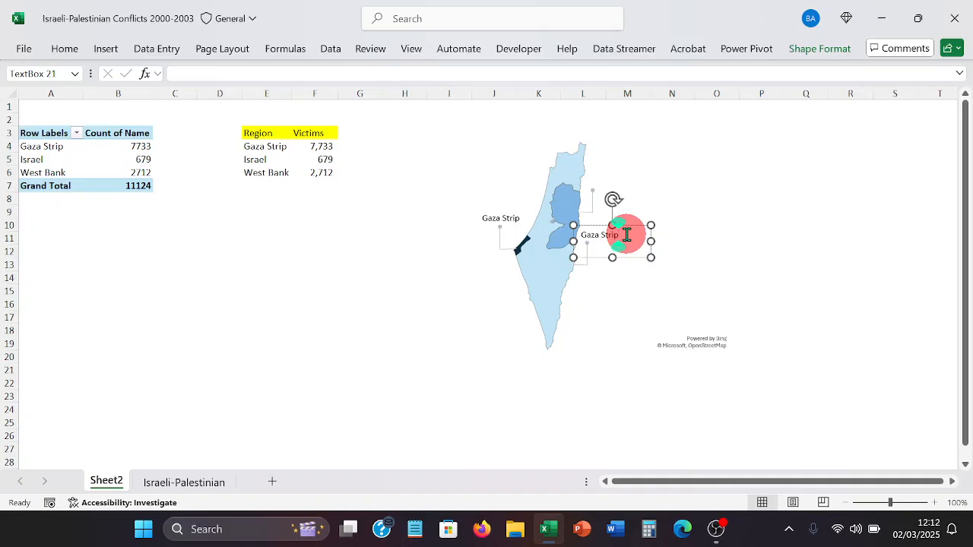
key(BackSpace)
key(BackSpace)
key(BackSpace)
key(BackSpace)
key(BackSpace)
key(BackSpace)
key(BackSpace)
key(BackSpace)
key(BackSpace)
key(BackSpace)
text(I)
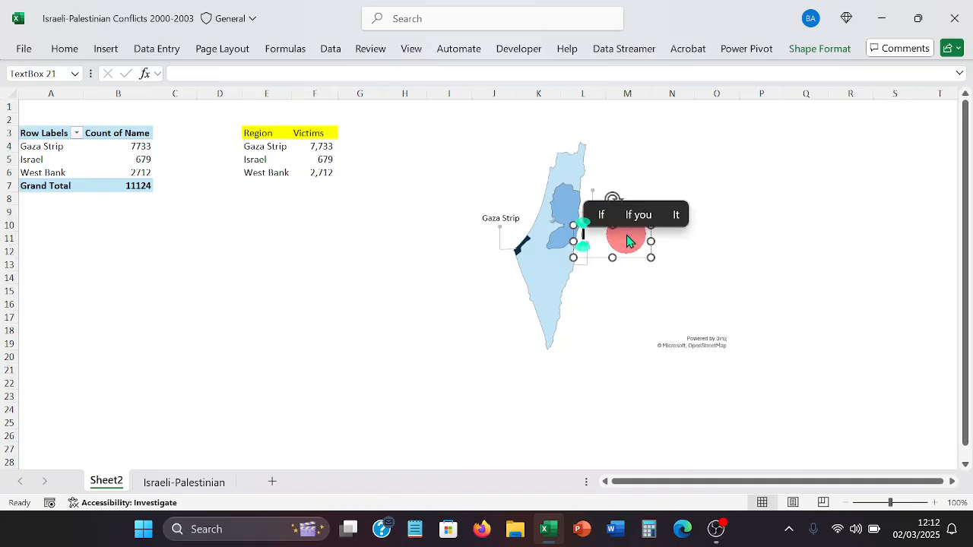
text(srae)
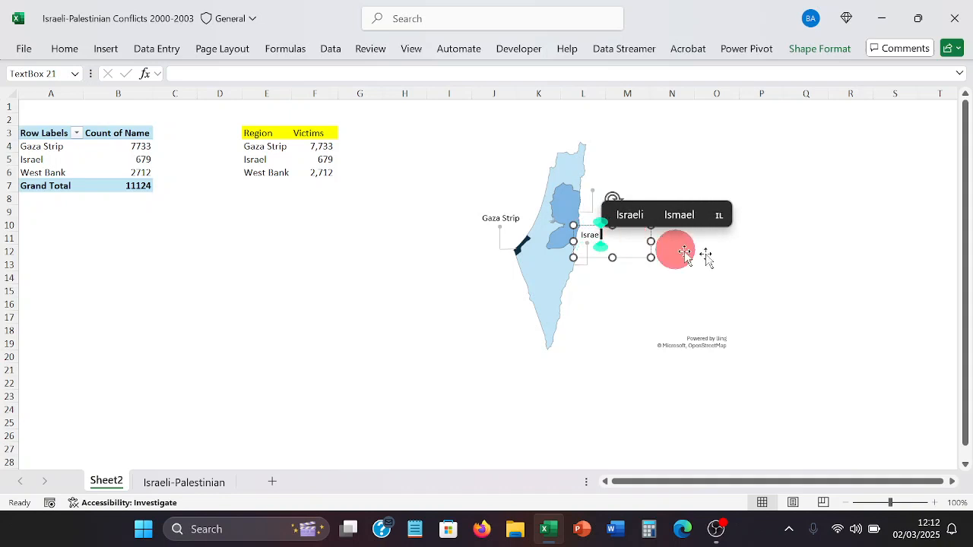
text(l)
click(762, 263)
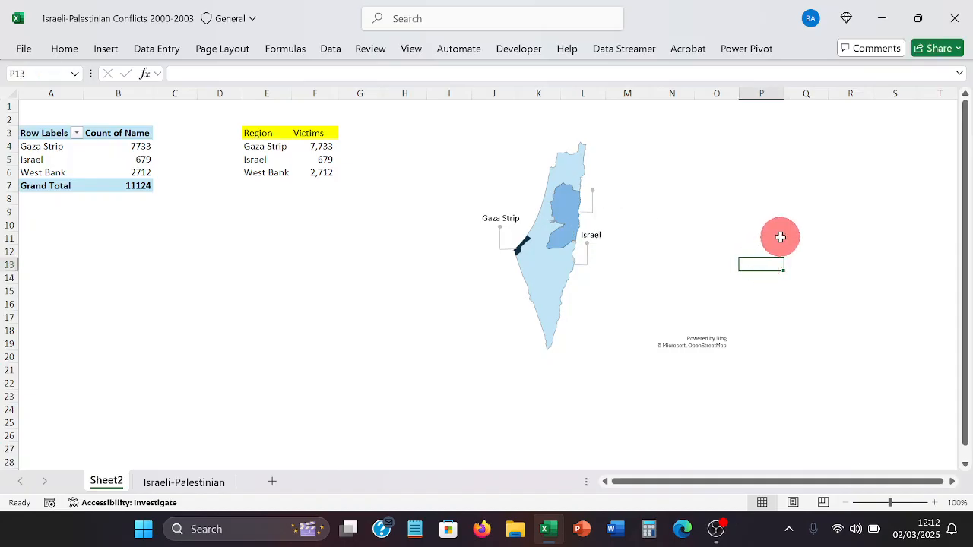
Paste another copy of the Gaza Strip text box and position it just above the dot of the upper connector on the map's east side.
key(ctrl+v)
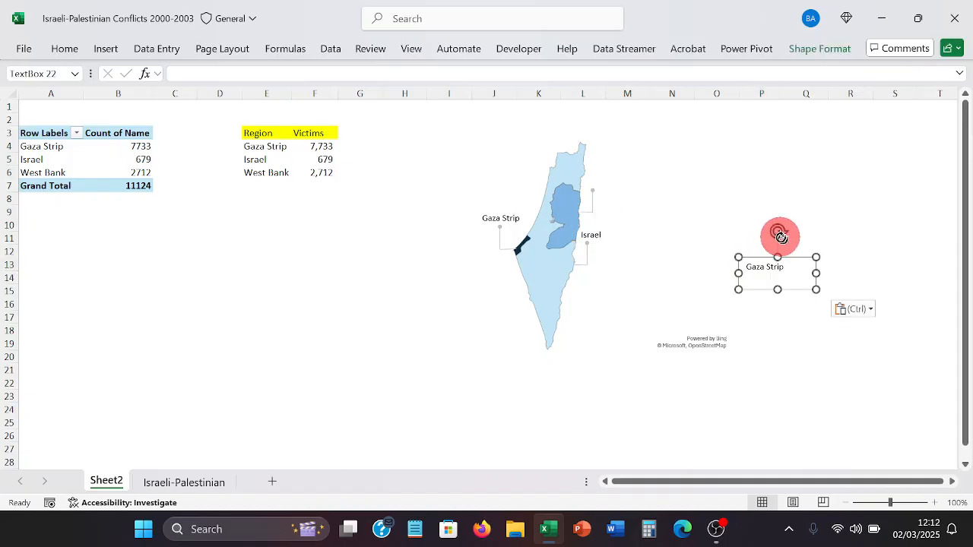
key(Up)
key(Up)
key(Up)
key(Up)
key(Up)
key(Up)
key(Up)
key(Up)
key(Up)
key(Up)
key(Up)
key(Up)
key(Up)
key(Up)
key(Up)
key(Up)
key(Up)
key(Up)
key(Up)
key(Up)
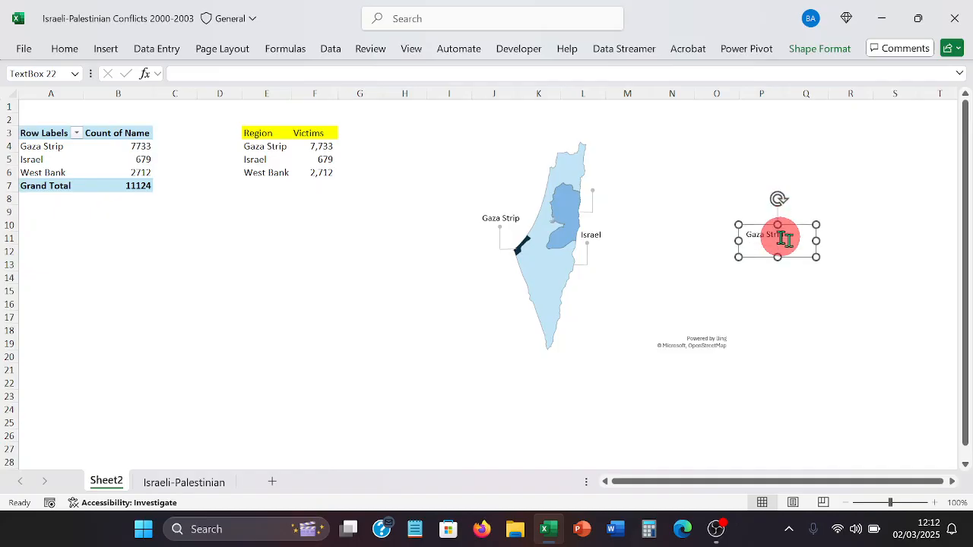
key(Left)
key(Left)
key(Left)
key(Left)
key(Left)
key(Left)
key(Left)
key(Left)
key(Left)
key(Left)
key(Left)
key(Left)
key(Left)
key(Left)
key(Left)
key(Left)
key(Left)
key(Left)
key(Left)
key(Left)
key(Left)
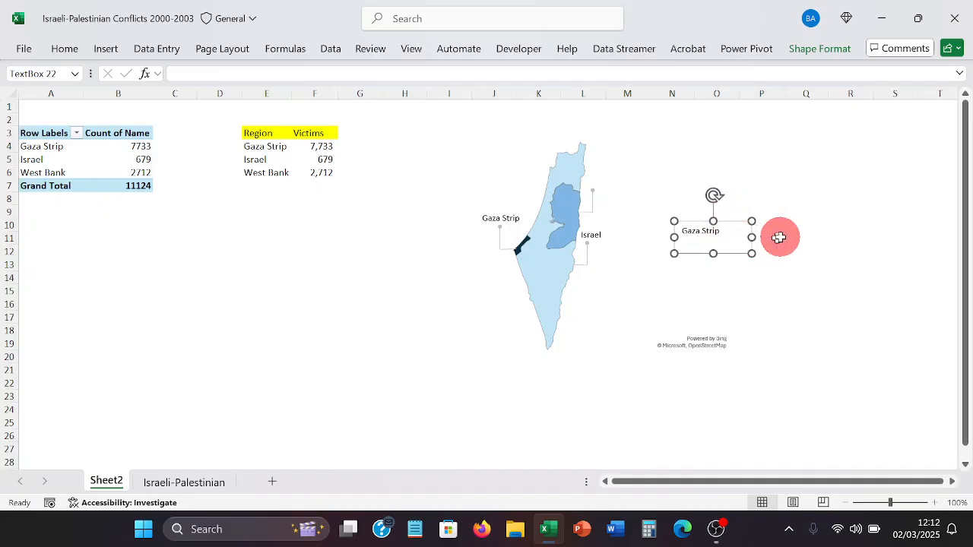
key(Left)
key(Left)
key(Left)
key(Left)
key(Left)
key(Left)
key(Left)
key(Left)
key(Left)
key(Left)
key(Left)
key(Left)
key(Left)
key(Up)
key(Up)
key(Up)
key(Up)
key(Up)
key(Up)
key(Up)
key(Up)
key(Up)
key(Up)
key(Up)
key(Up)
key(Up)
key(Up)
key(Up)
key(Up)
key(Up)
key(Up)
key(Up)
key(Up)
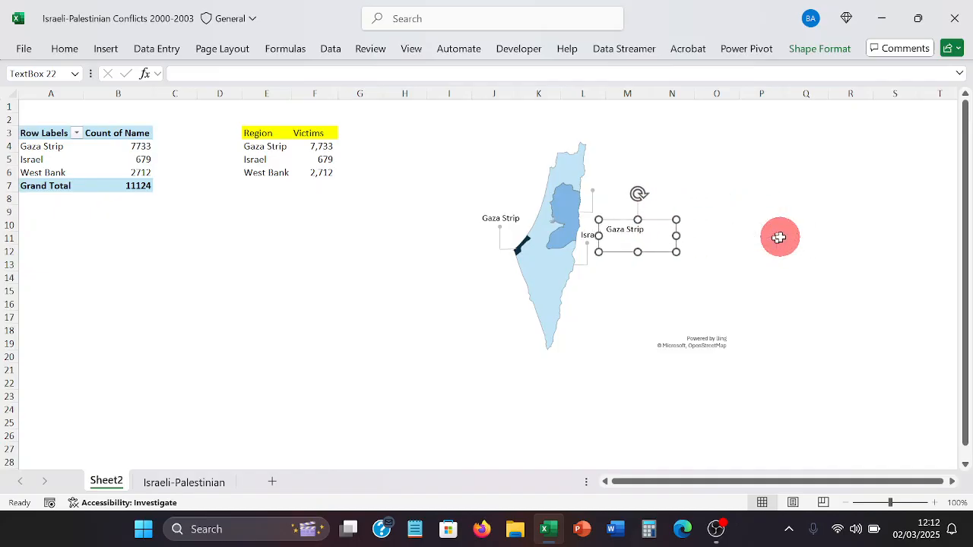
key(Up)
key(Up)
key(Up)
key(Up)
key(Up)
key(Up)
key(Up)
key(Up)
key(Up)
key(Up)
key(Up)
key(Up)
key(Up)
key(Up)
key(Up)
key(Up)
key(Up)
key(Up)
key(Up)
key(Up)
key(Left)
key(Left)
key(Left)
key(Left)
key(Left)
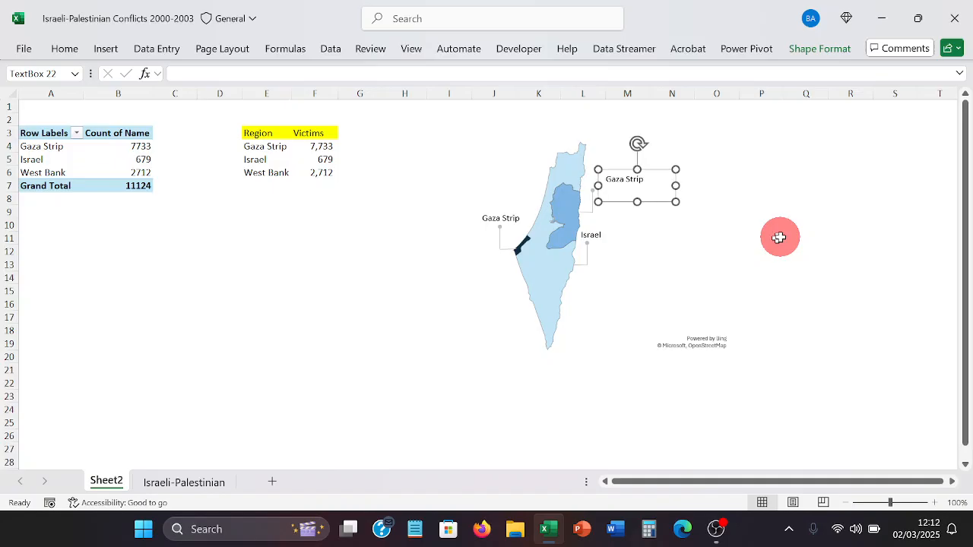
key(Left)
key(Left)
key(Left)
key(Left)
key(Left)
key(Left)
key(Left)
key(Left)
key(Left)
key(Left)
key(Left)
key(Left)
key(Left)
key(Left)
key(Left)
key(Left)
key(Left)
key(Left)
key(Left)
key(Down)
key(Down)
key(Down)
key(Down)
key(Down)
key(Down)
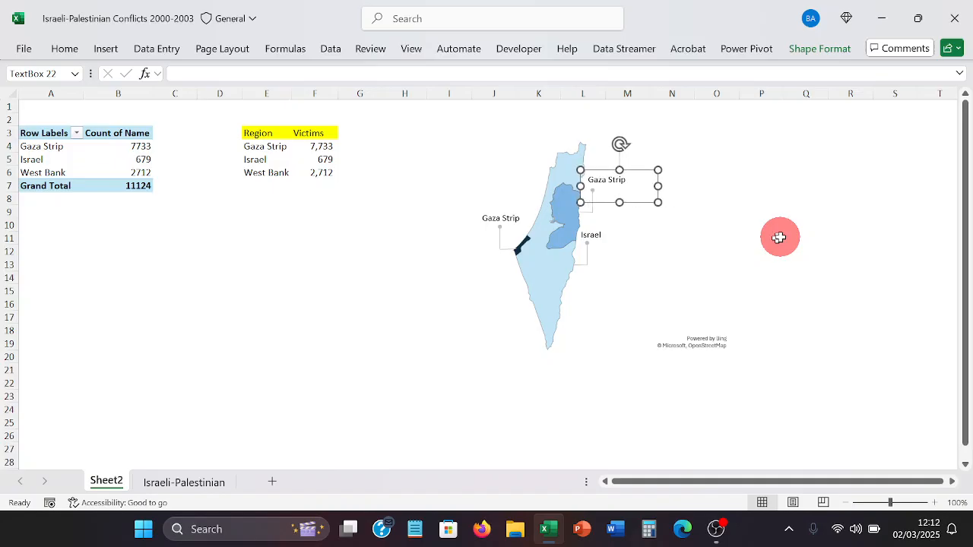
key(Down)
key(Down)
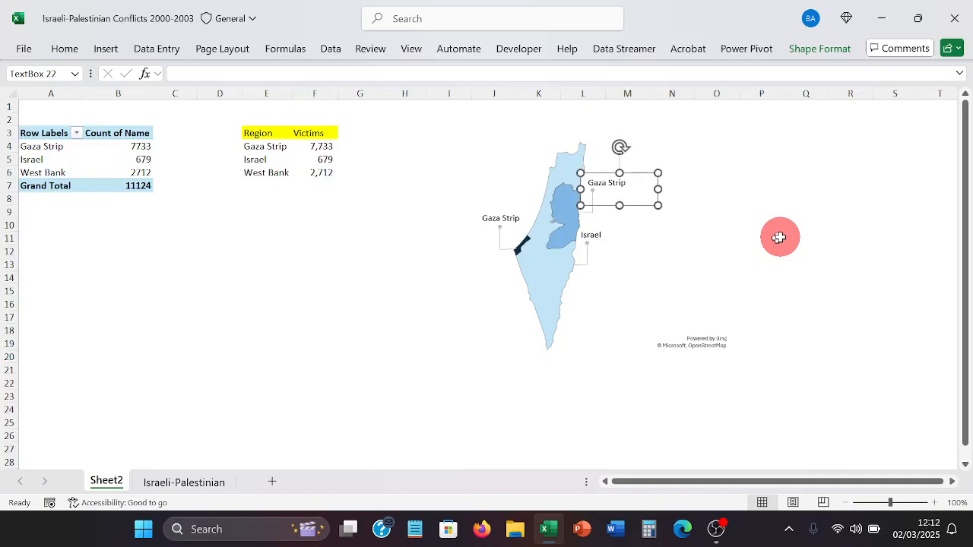
key(Up)
key(Up)
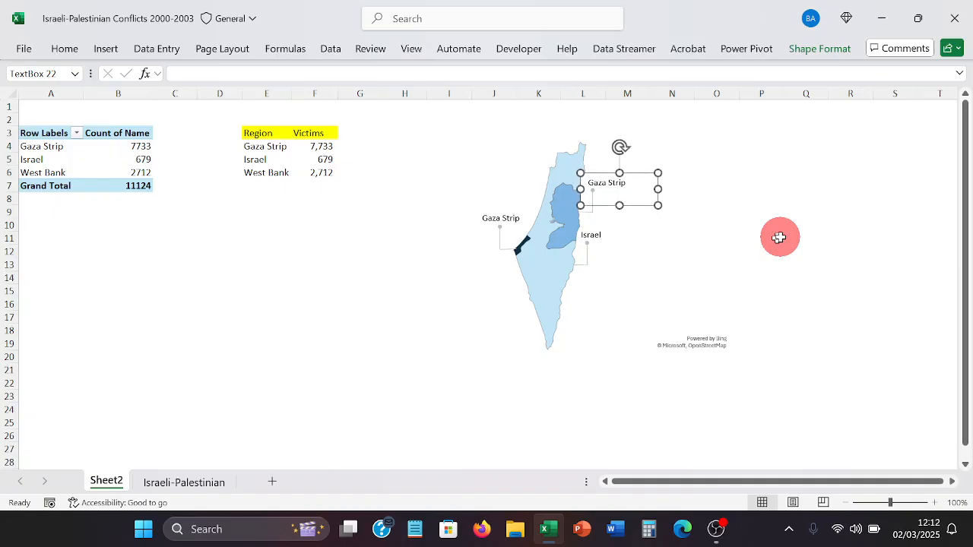
Replace the text of the new label above the upper east connector with "West Bank".
click(637, 186)
key(BackSpace)
key(BackSpace)
key(BackSpace)
key(BackSpace)
key(BackSpace)
key(BackSpace)
key(BackSpace)
key(BackSpace)
key(BackSpace)
key(BackSpace)
text(Wes)
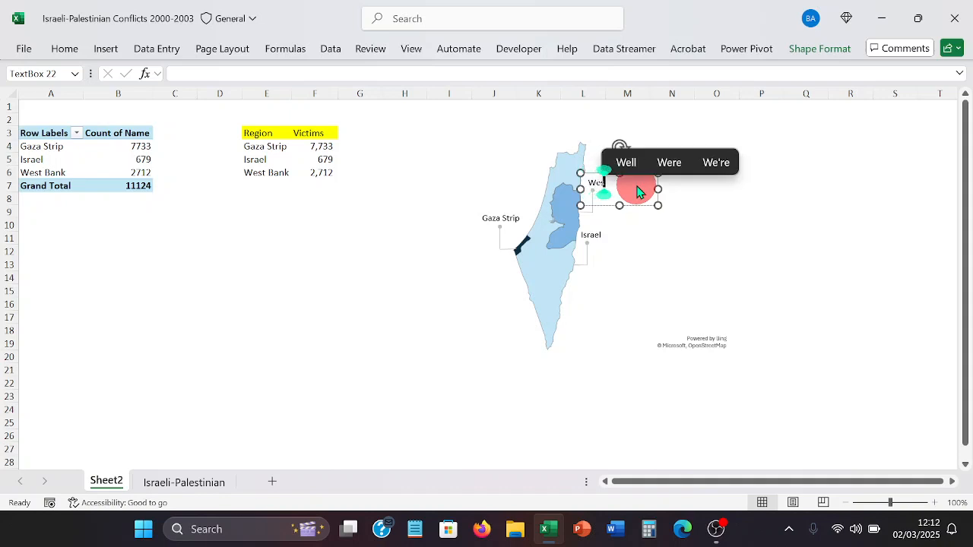
text(t B)
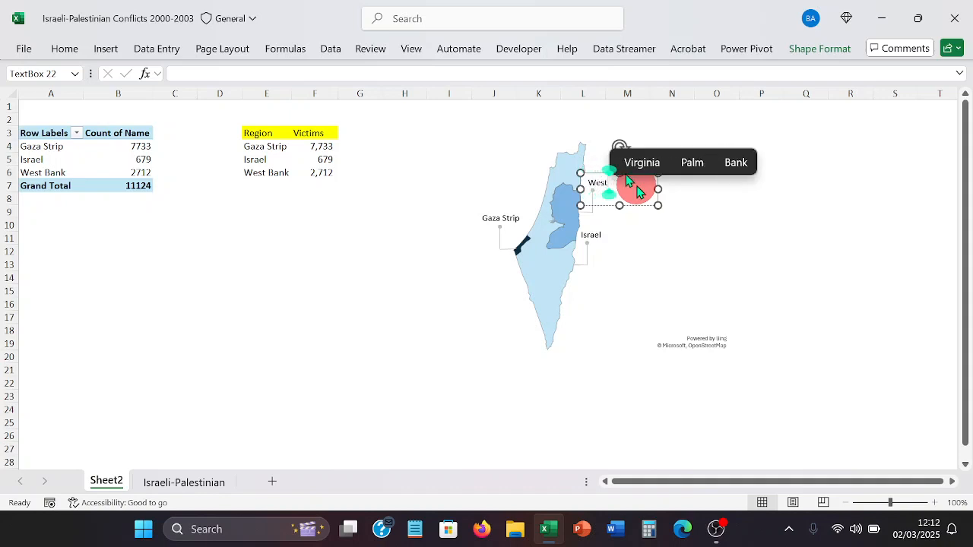
text(a)
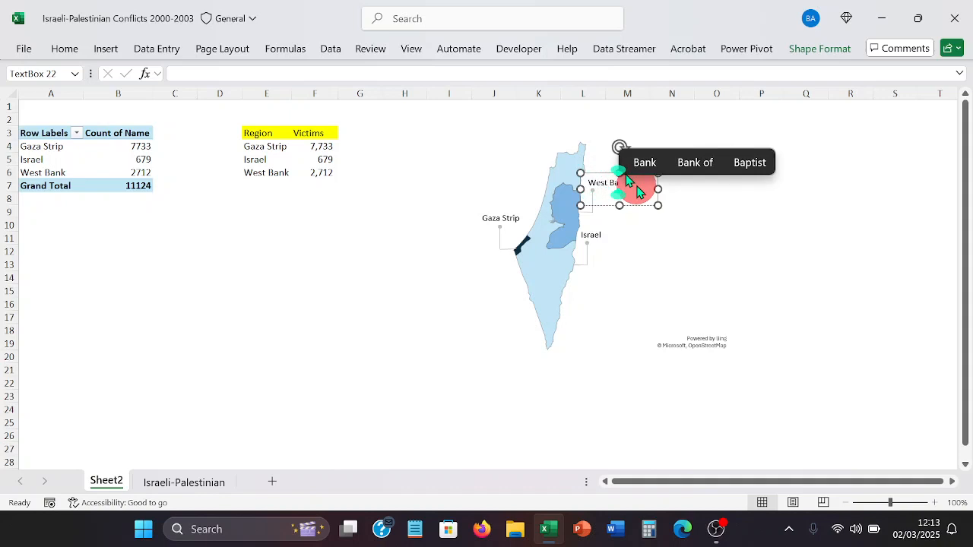
text(nk)
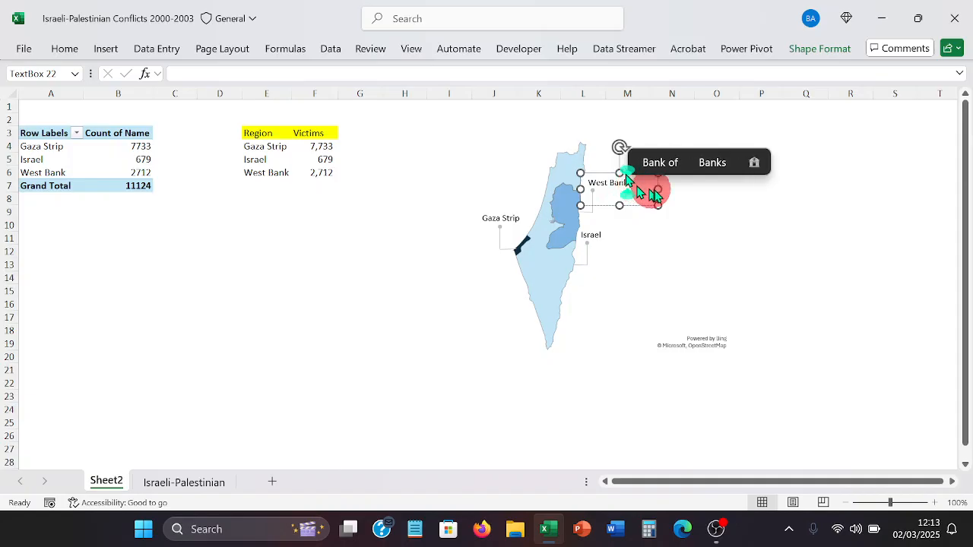
click(921, 339)
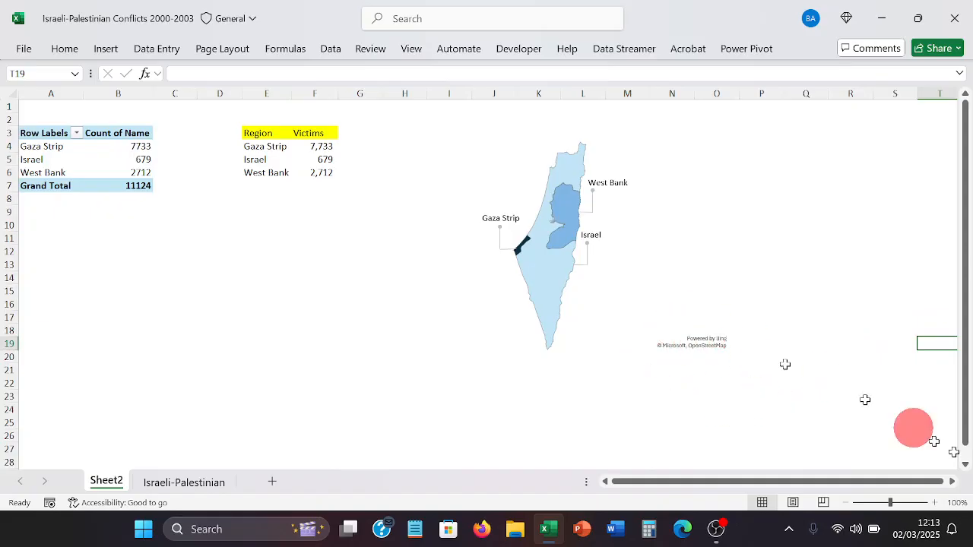
Draw a rectangle about 2.84 cm wide and 0.9 cm high that covers the Bing attribution text beneath the map.
click(103, 49)
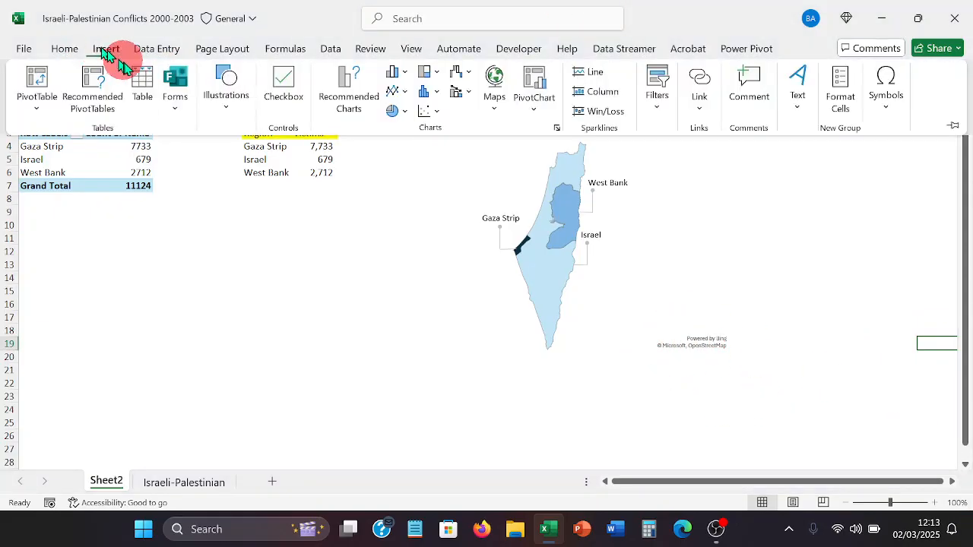
click(220, 90)
click(240, 169)
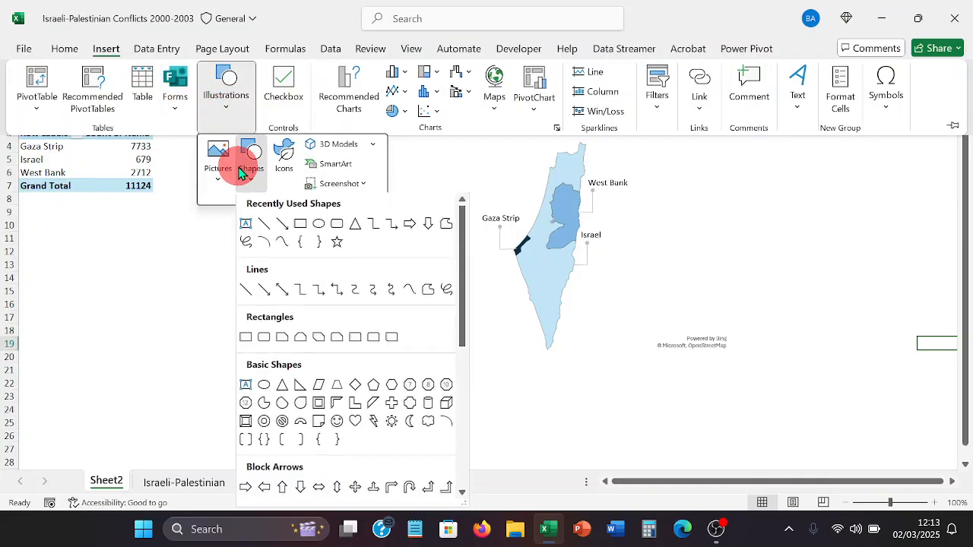
click(299, 226)
mouse_move(226, 265)
mouse_down()
mouse_move(226, 321)
mouse_move(282, 348)
mouse_move(310, 319)
mouse_move(308, 300)
mouse_move(630, 317)
mouse_move(693, 348)
mouse_up()
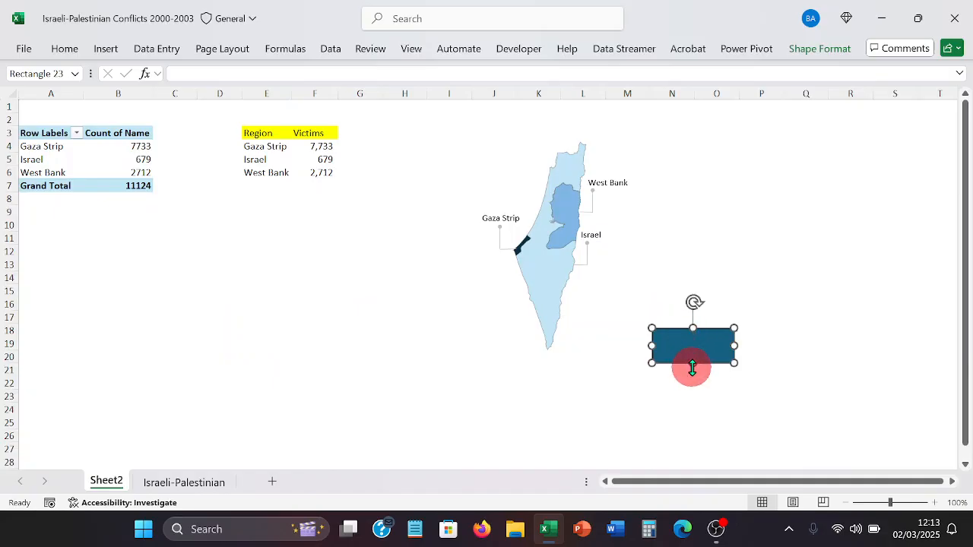
drag(692, 363, 692, 357)
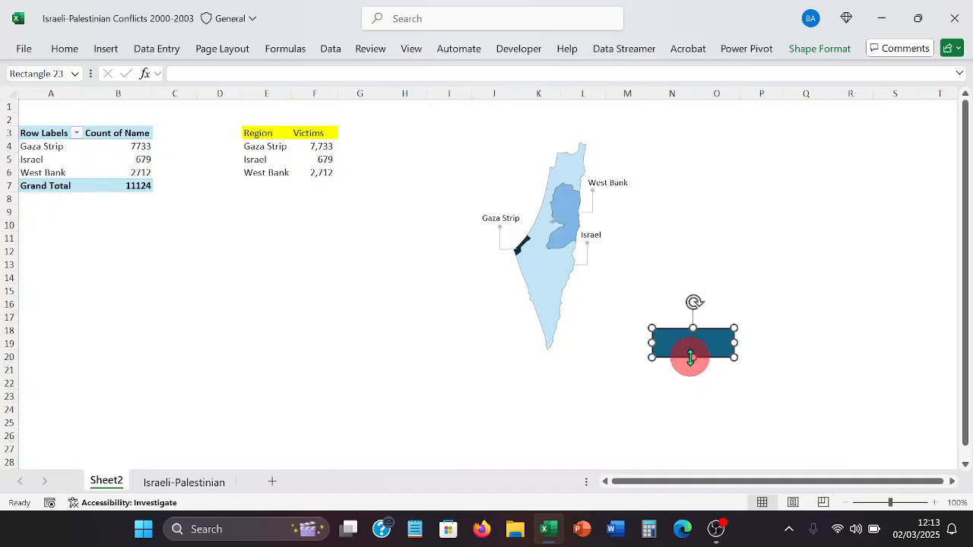
drag(690, 357, 690, 353)
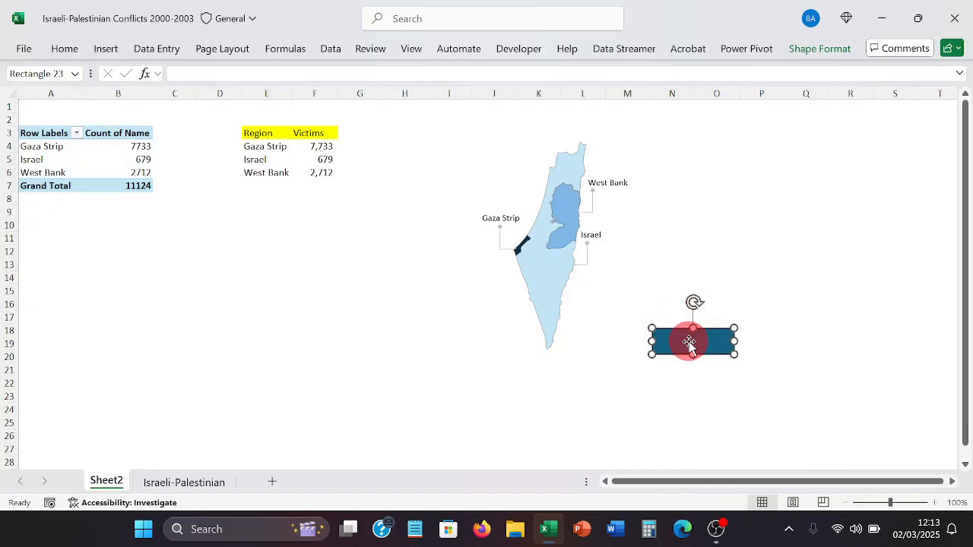
Set both the fill and the outline of the rectangle over the map attribution to white.
click(817, 58)
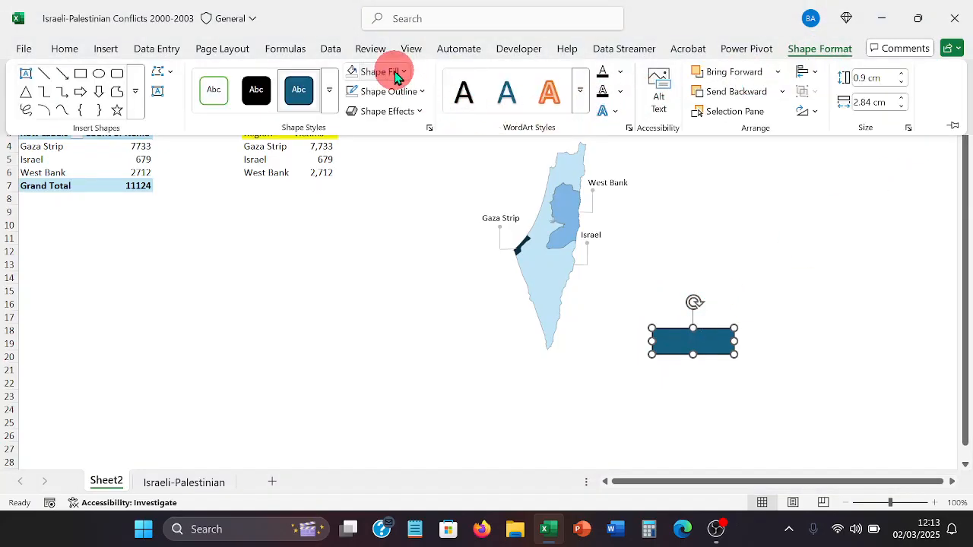
click(396, 73)
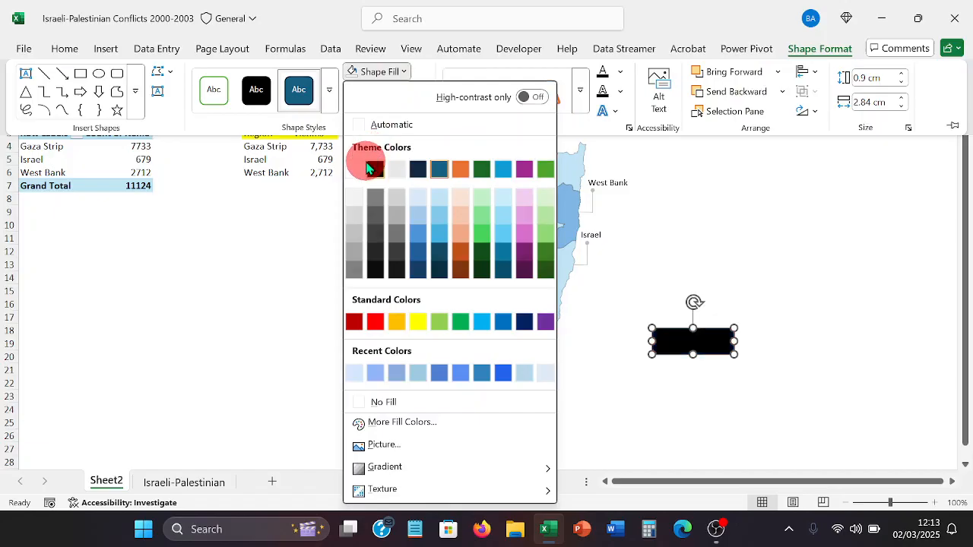
click(361, 167)
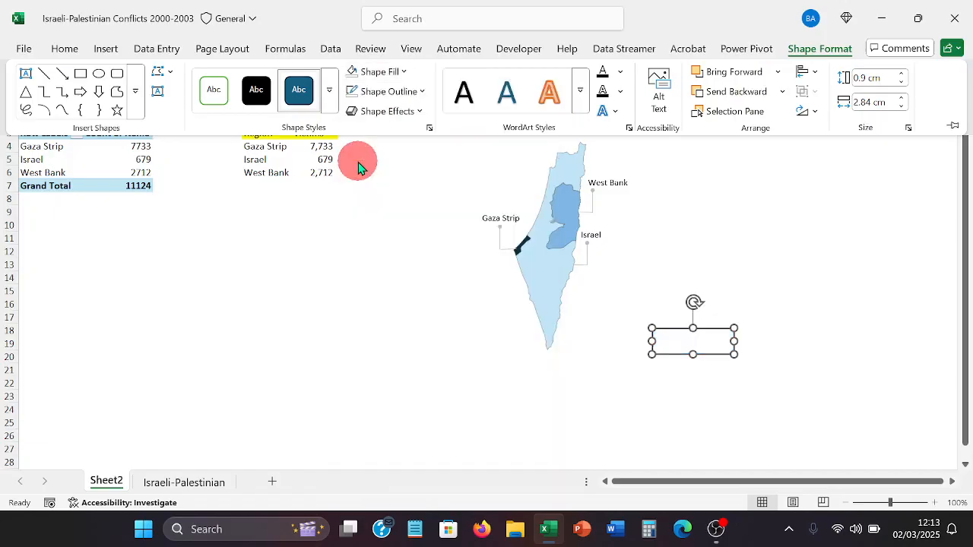
click(425, 92)
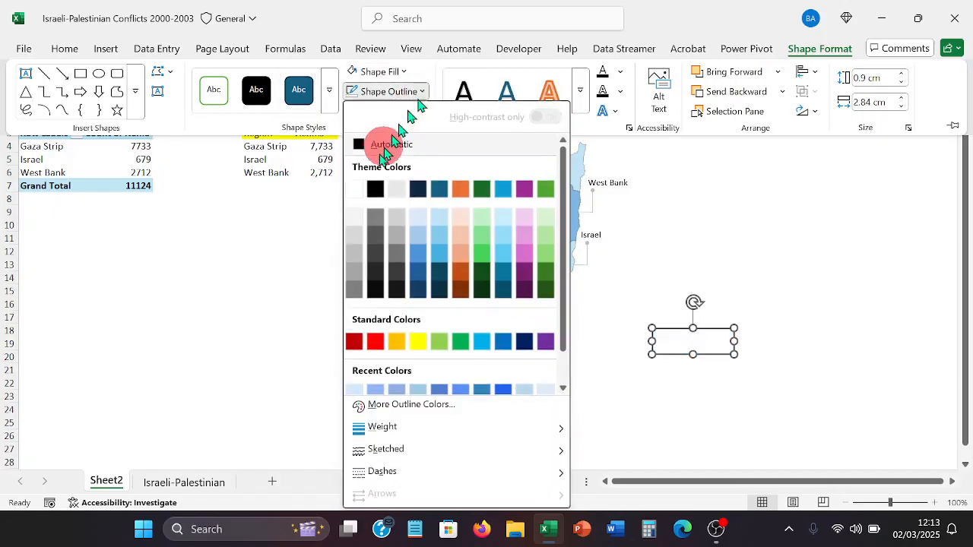
click(361, 190)
key(ctrl+F1)
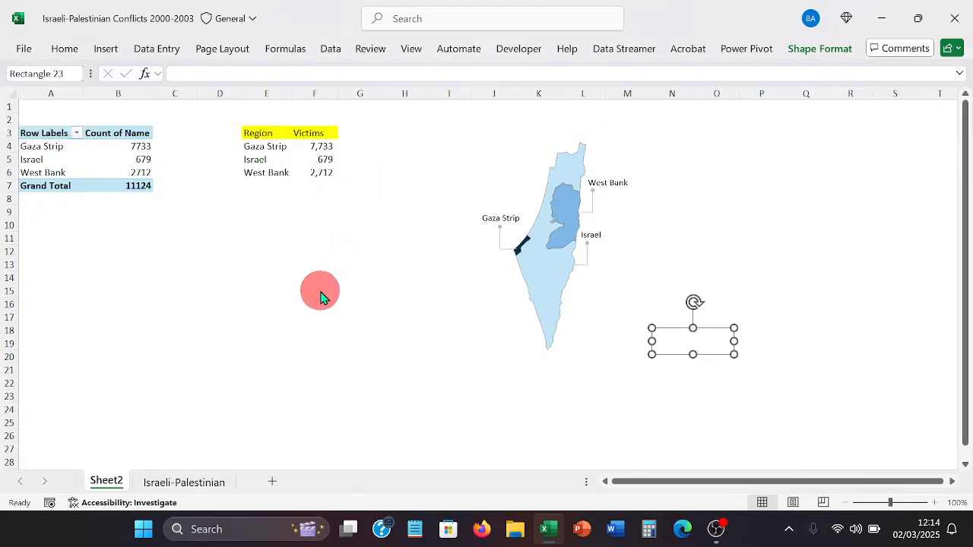
click(320, 291)
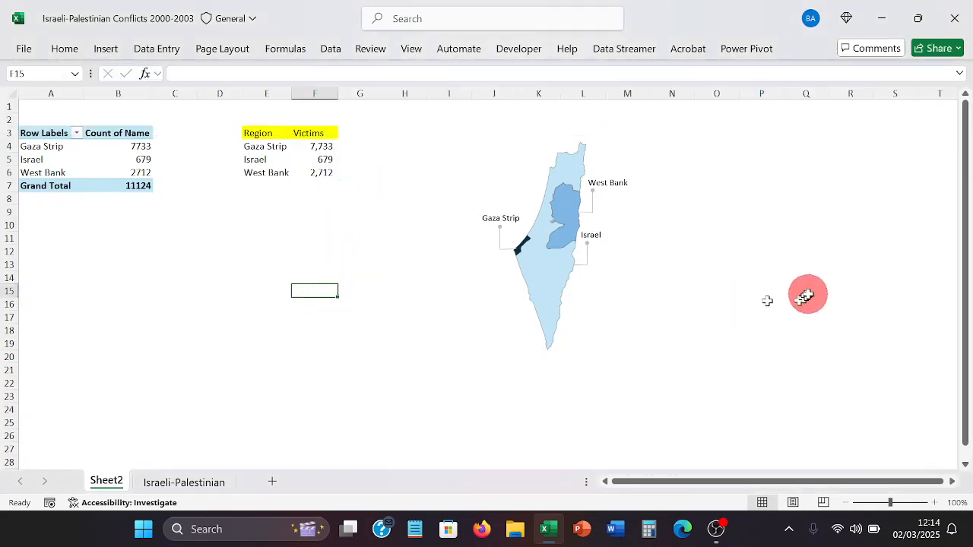